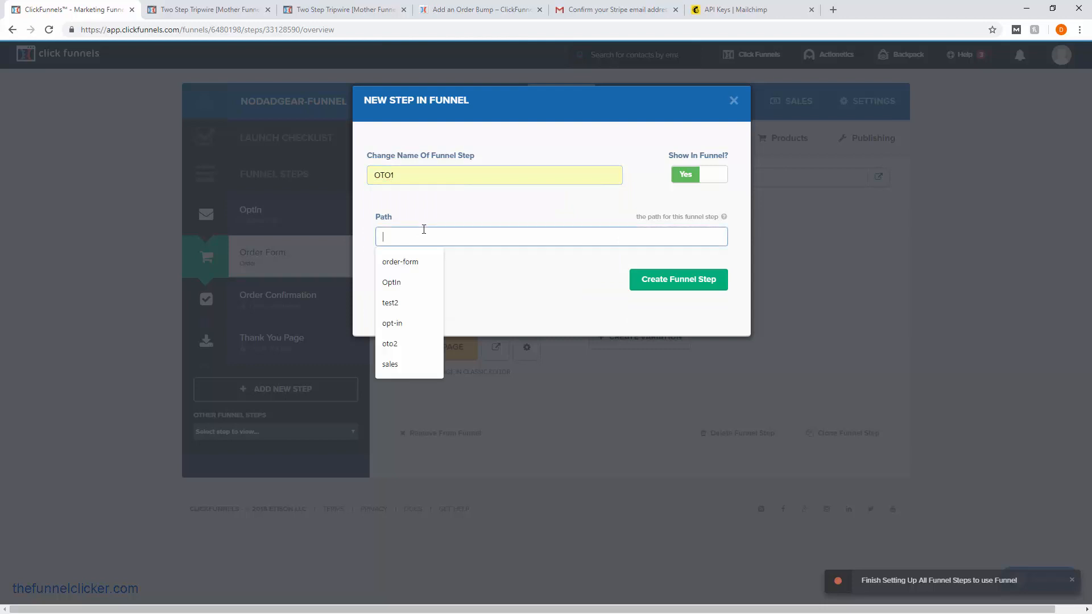
Create the OTO1 funnel step with the path oto-1 and apply the TWO STEP TRIP WIRE - 5 One Click Upsell template.
type("oto-1")
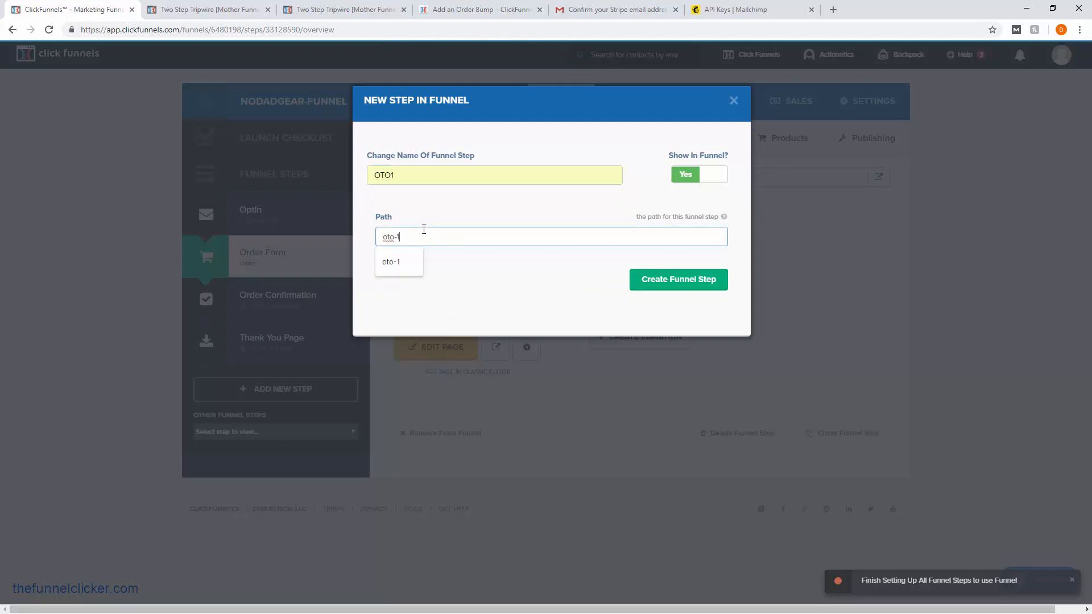
left_click(669, 281)
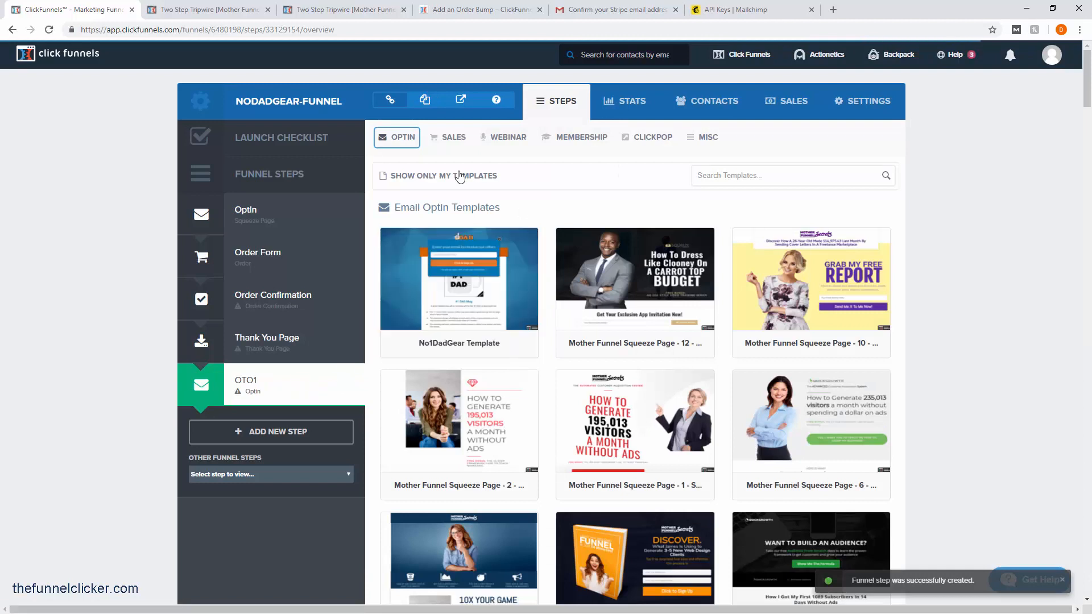
left_click(459, 146)
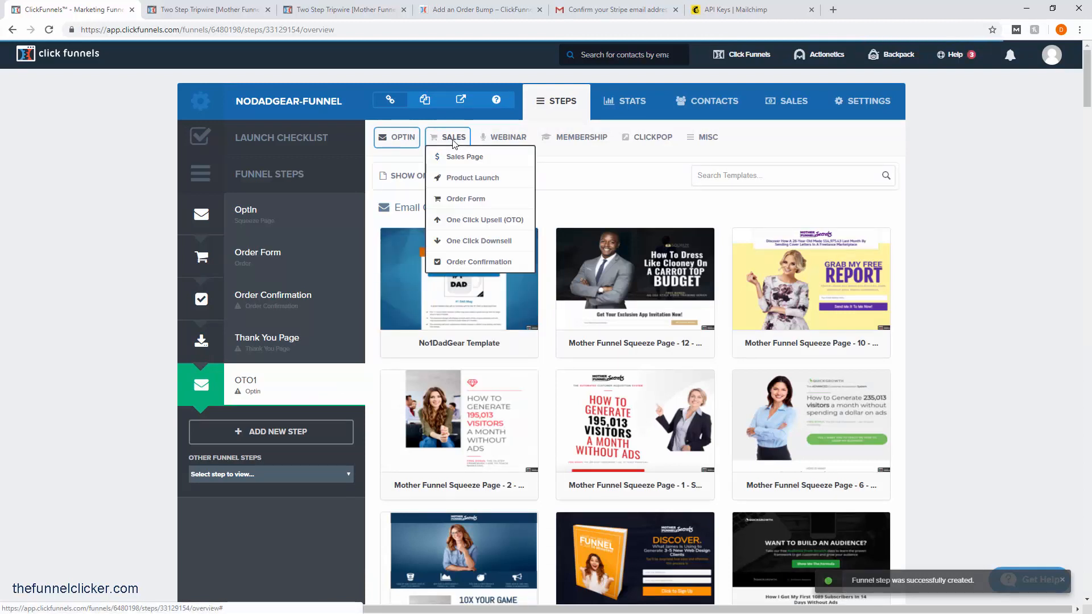
left_click(479, 221)
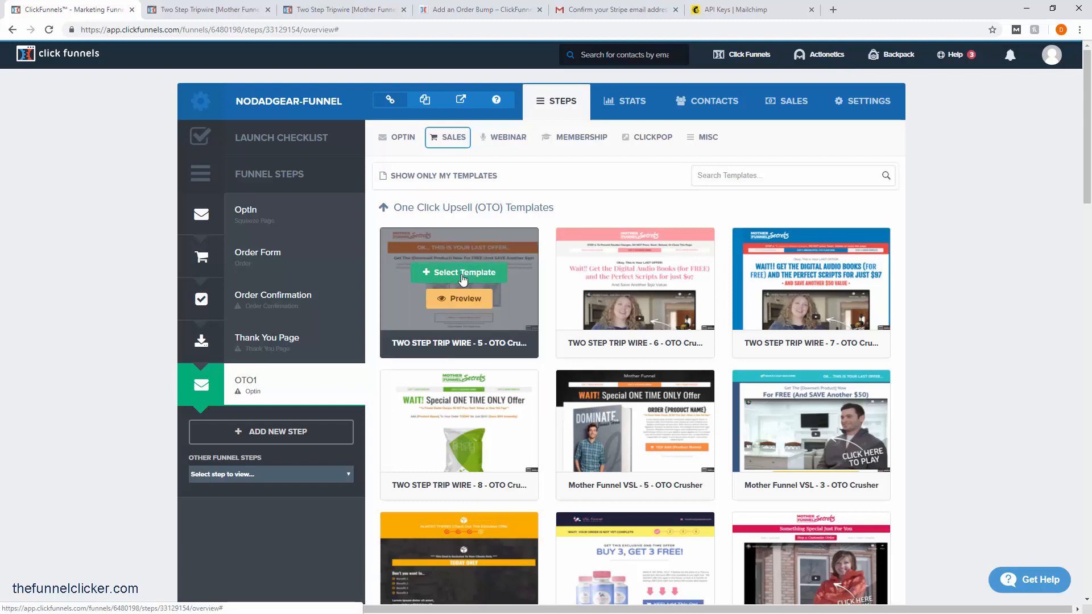
left_click(463, 277)
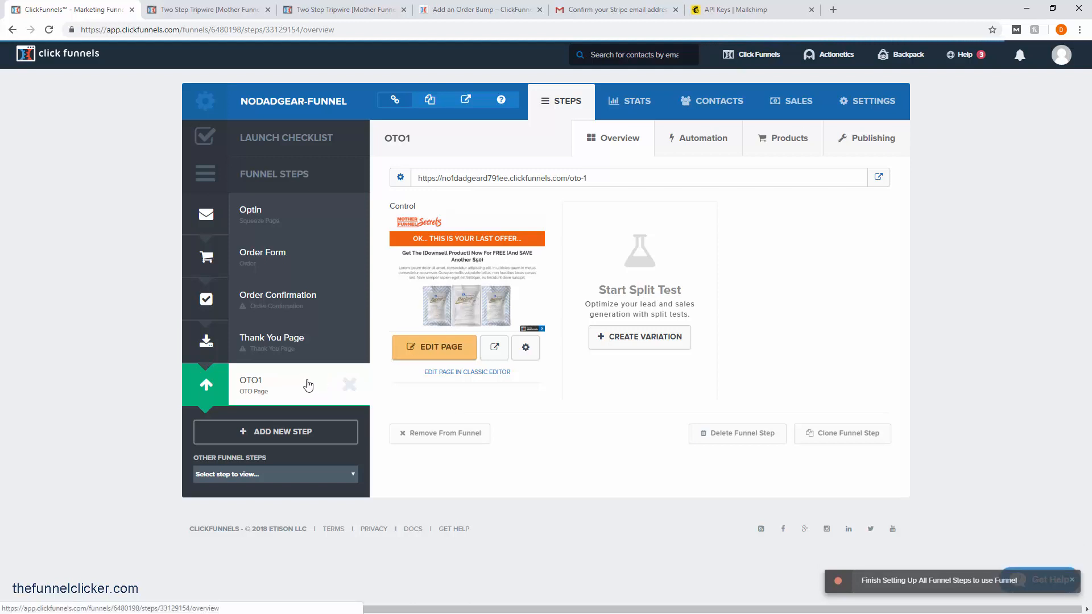
Reorder the funnel so OTO1 follows Order Form and Thank You Page precedes Order Confirmation, and update OTO1's publishing settings.
left_click_drag(308, 385, 322, 284)
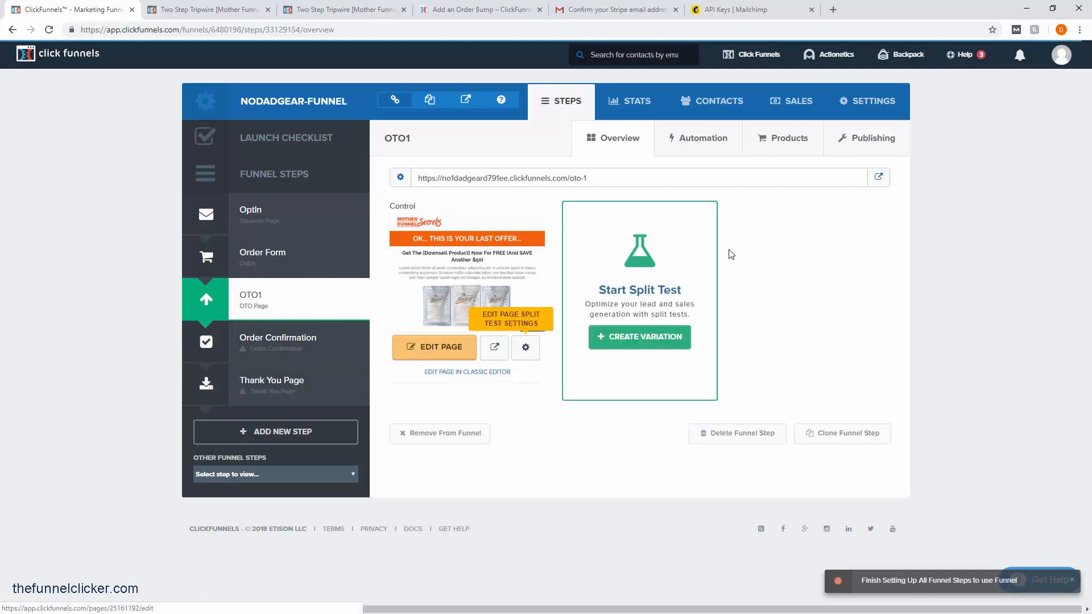
left_click(874, 145)
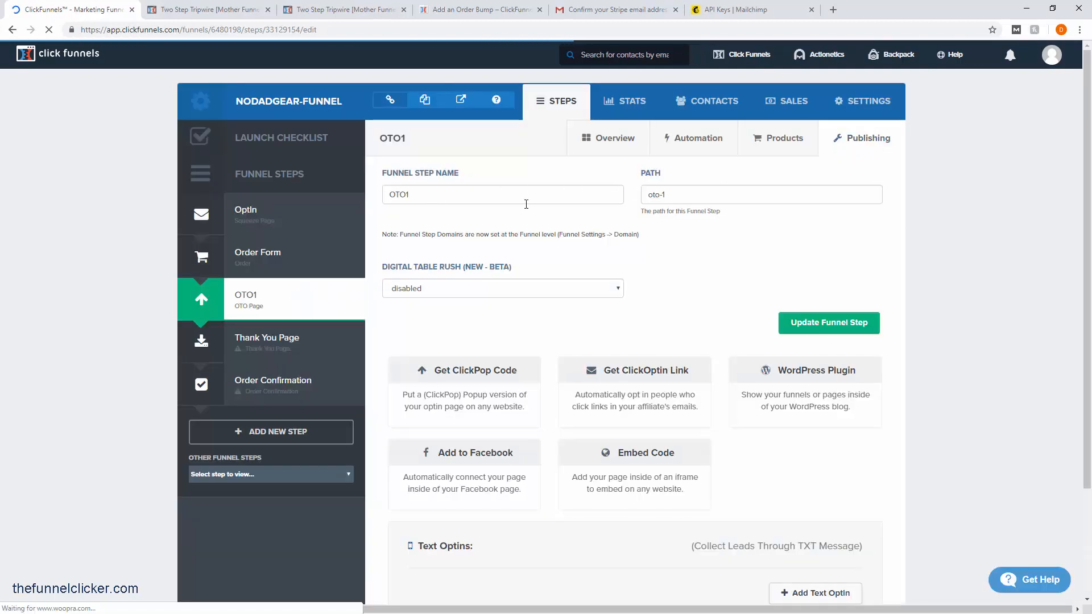
left_click(836, 325)
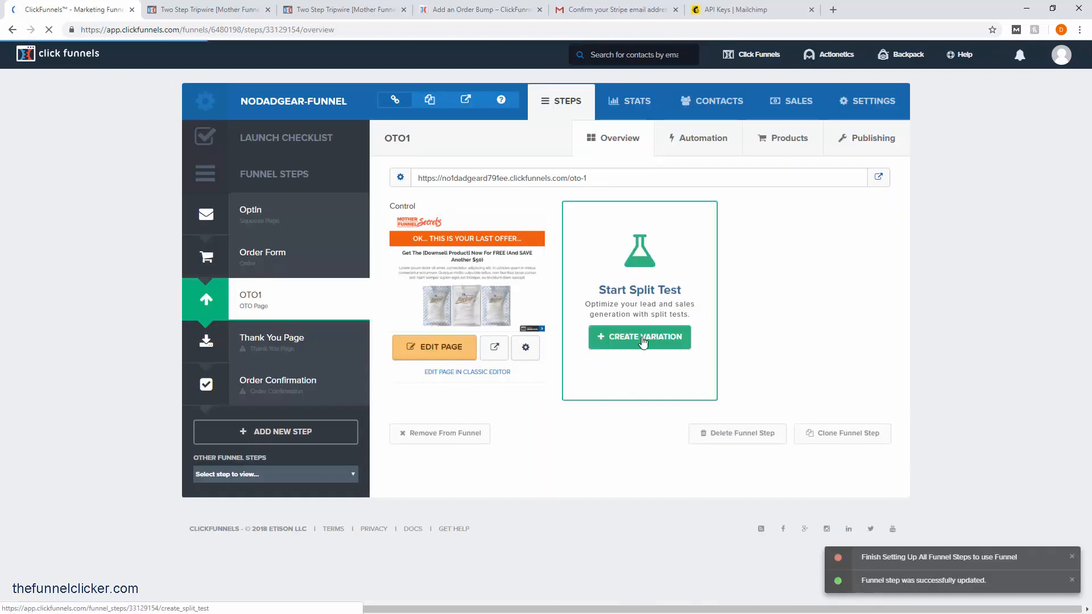
Open the OTO1 page for editing and delete all of the template's sections, leaving the page empty.
left_click(437, 354)
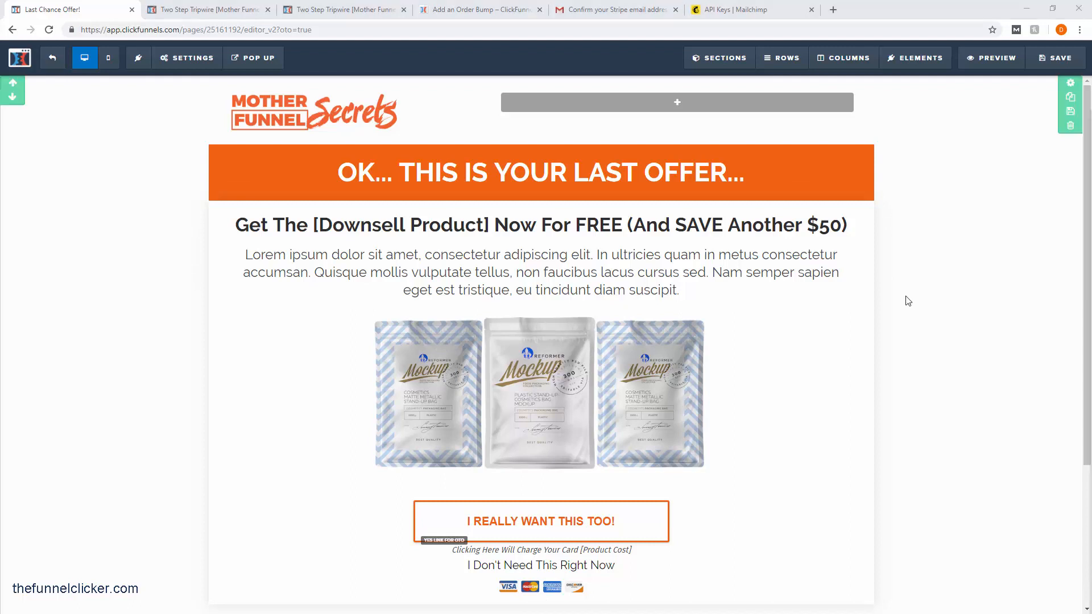
left_click(1071, 126)
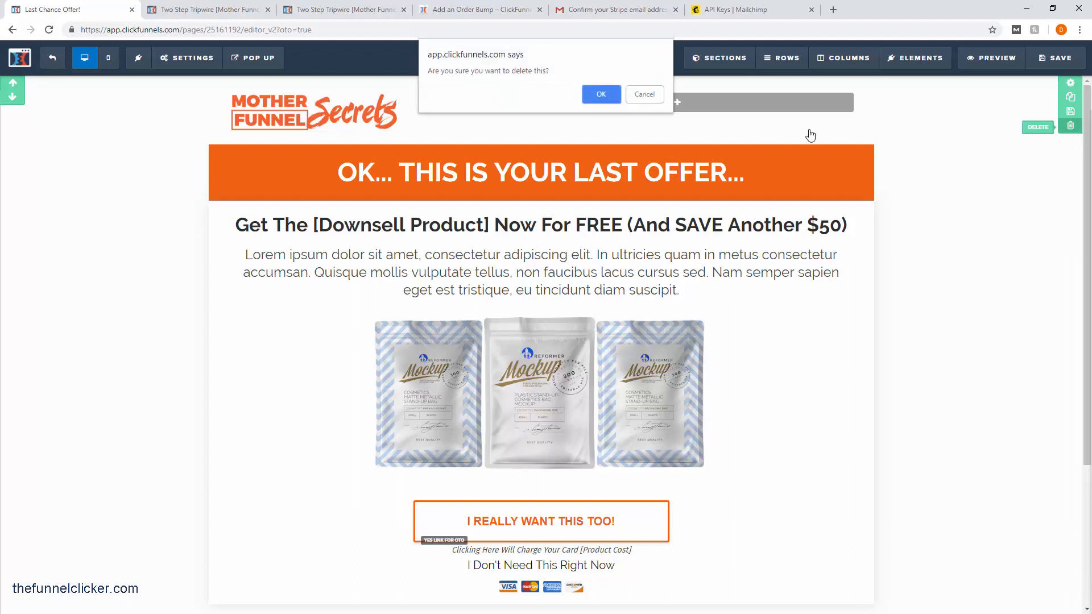
left_click(602, 95)
left_click(1070, 126)
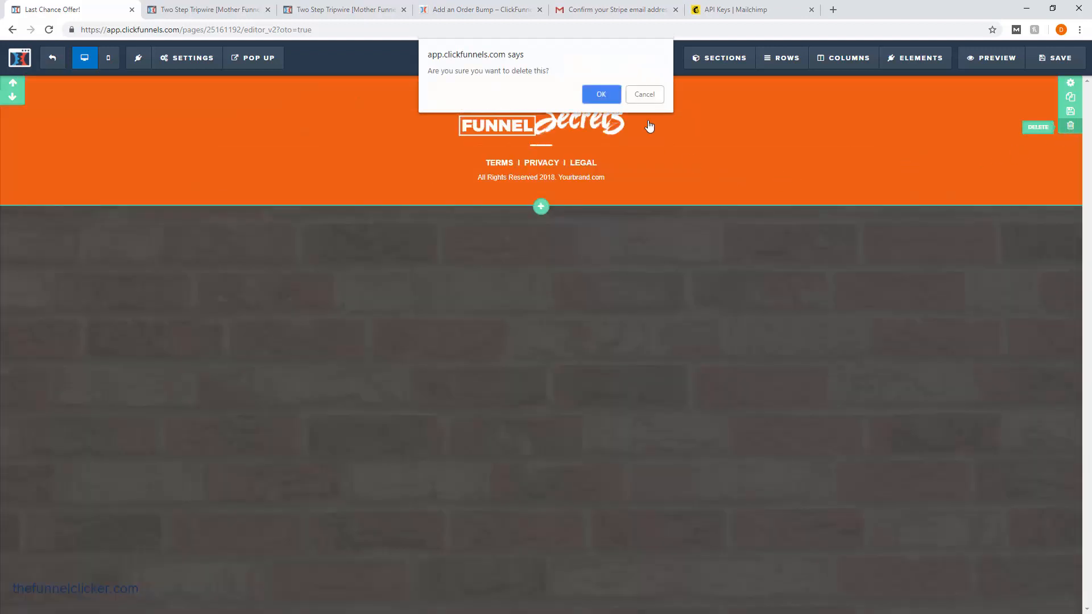
left_click(603, 94)
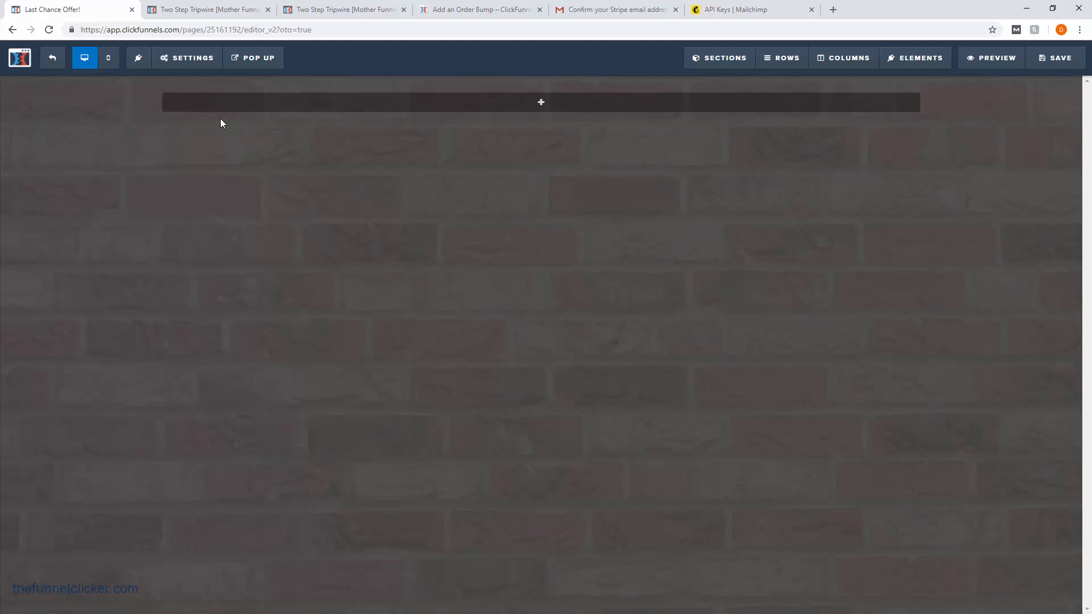
Replace the page's background image with the bright blue polygonal one from the Gradient / Simple Color backgrounds.
left_click(188, 58)
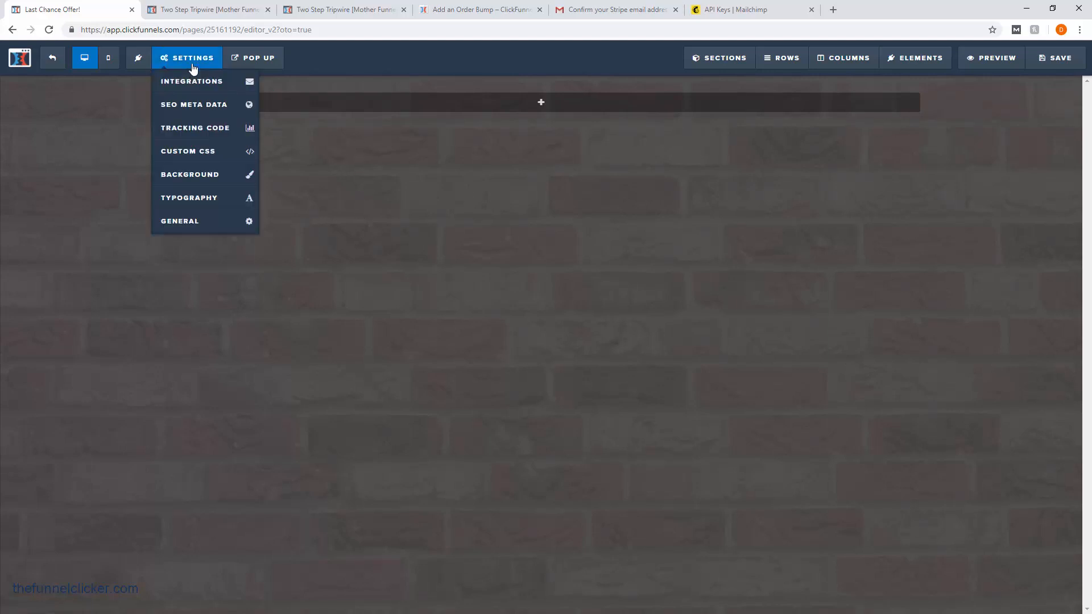
left_click(197, 181)
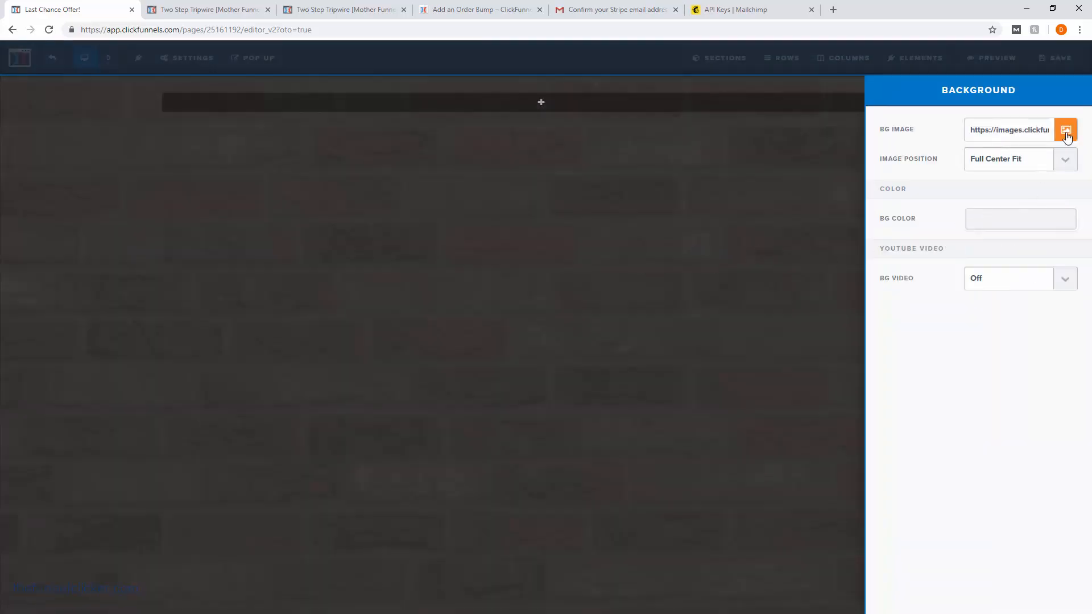
left_click(1067, 136)
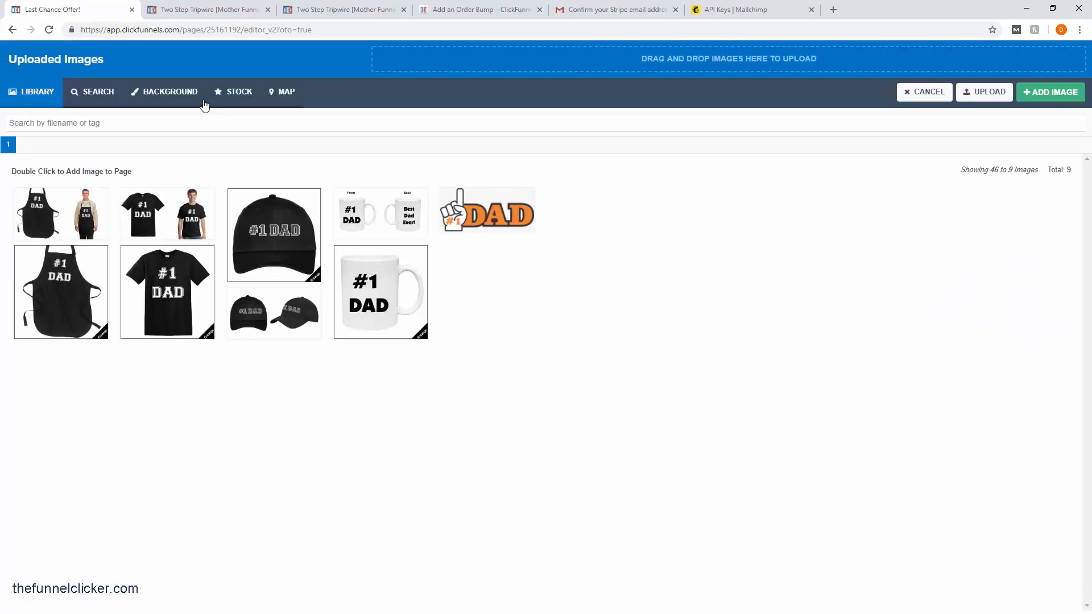
left_click(166, 93)
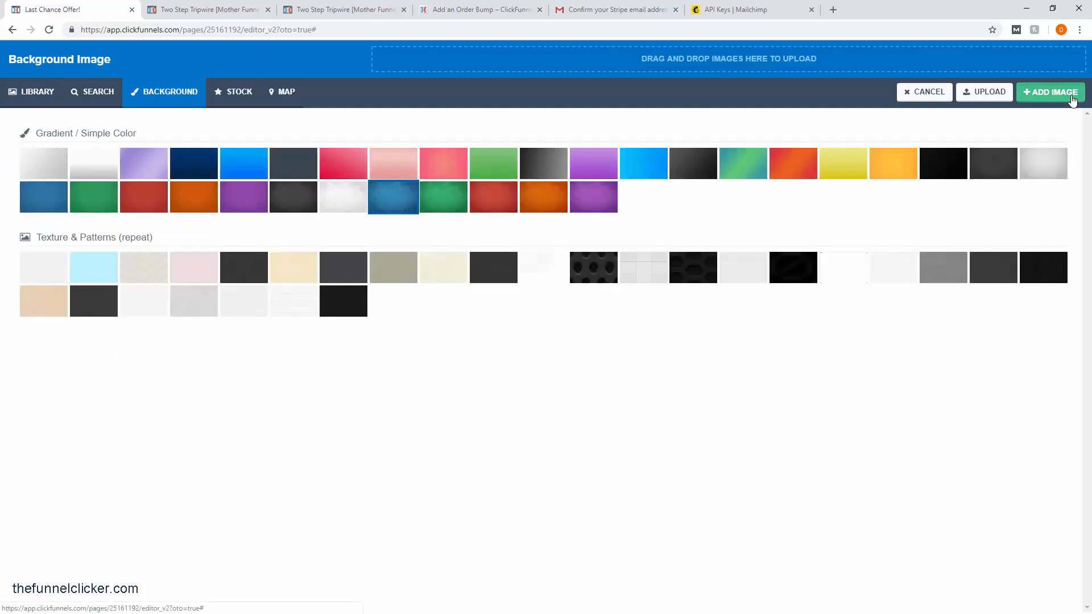
left_click(1072, 99)
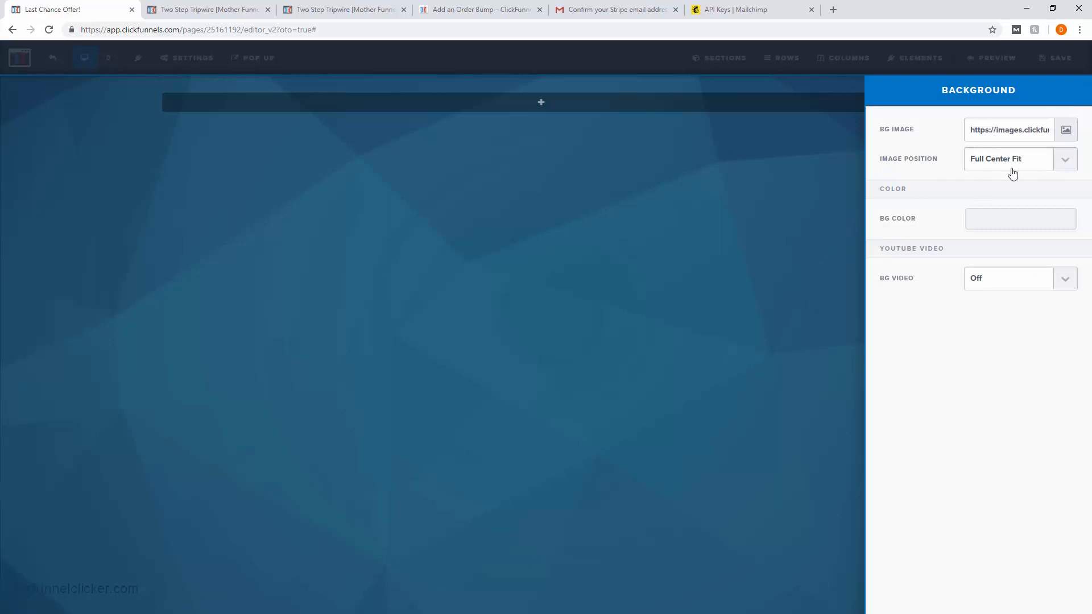
left_click(750, 215)
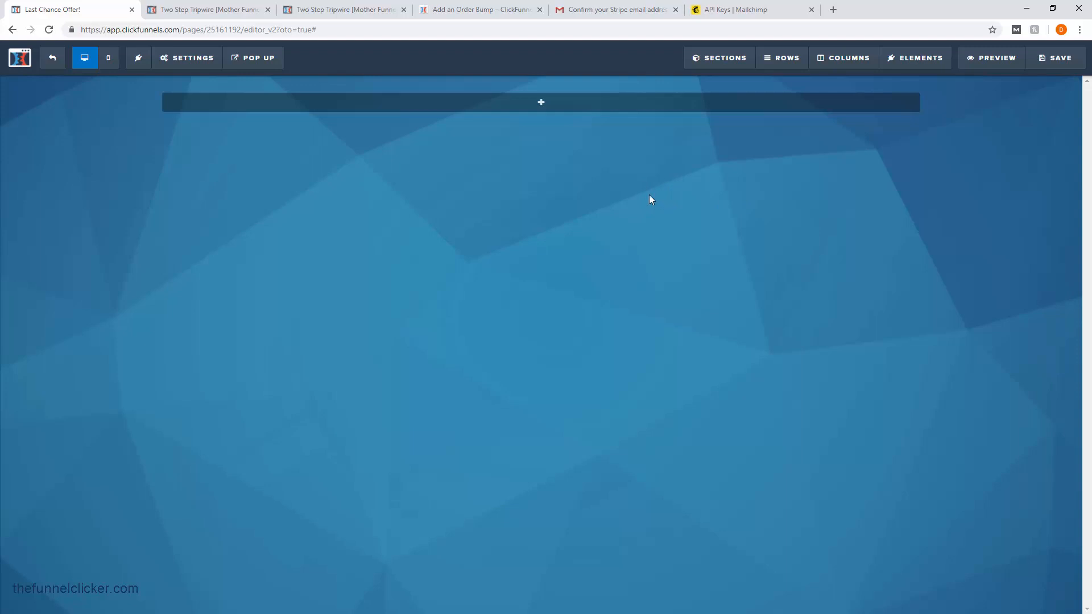
Add a new Small section to the empty page.
mouse_move(778, 105)
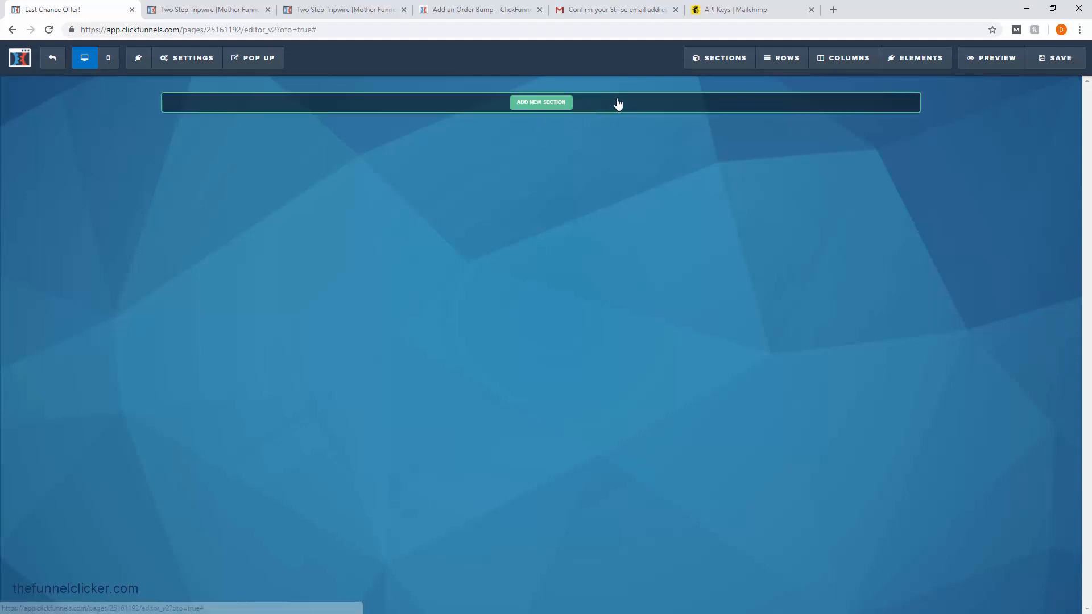
left_click(541, 103)
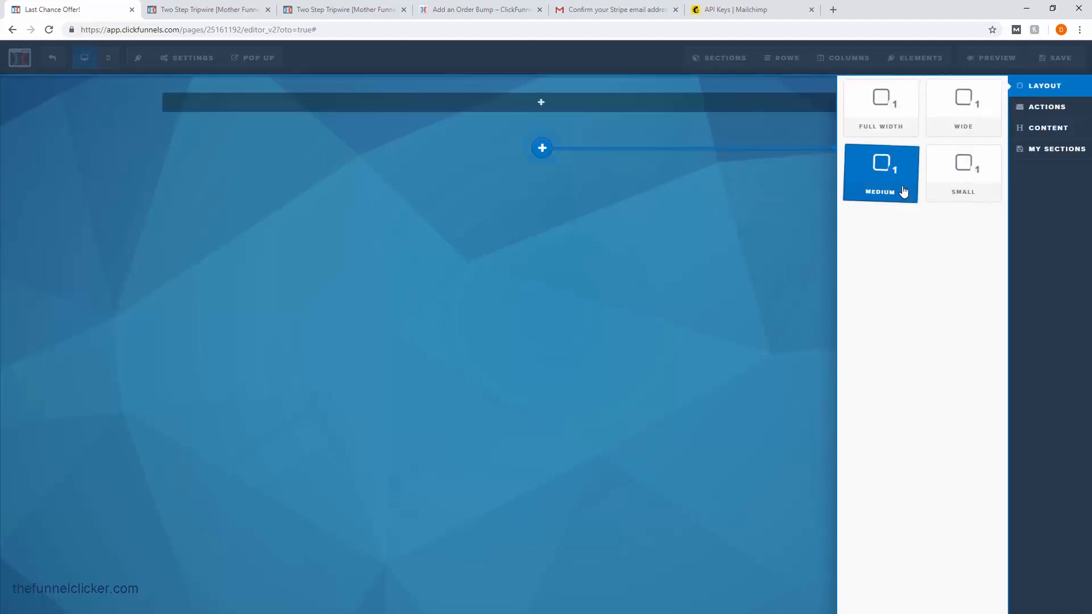
left_click(944, 172)
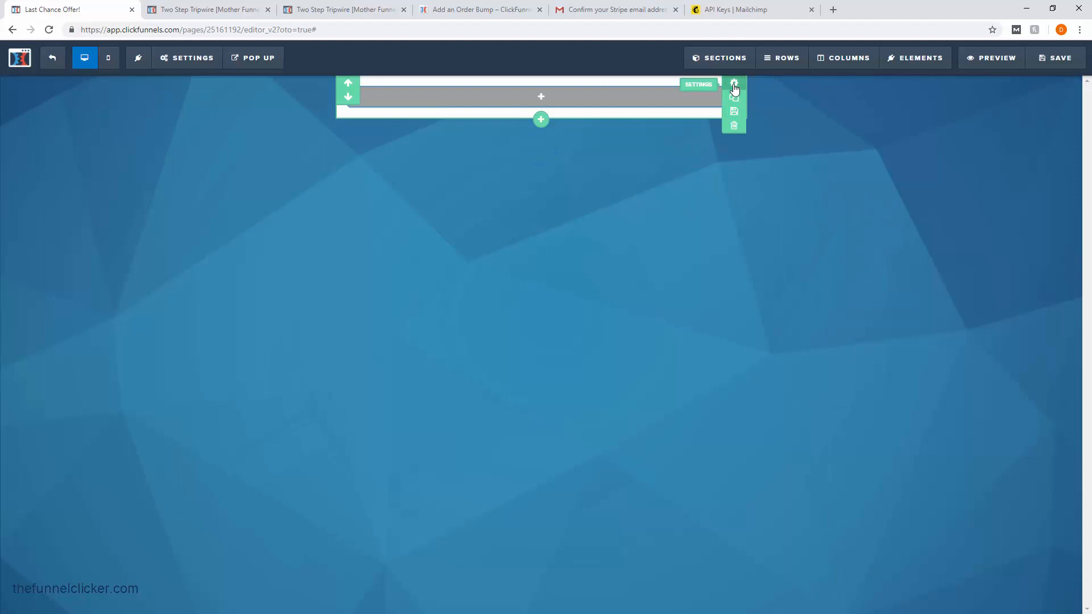
Try the Medium width on the new section and set it back to Small.
left_click(734, 89)
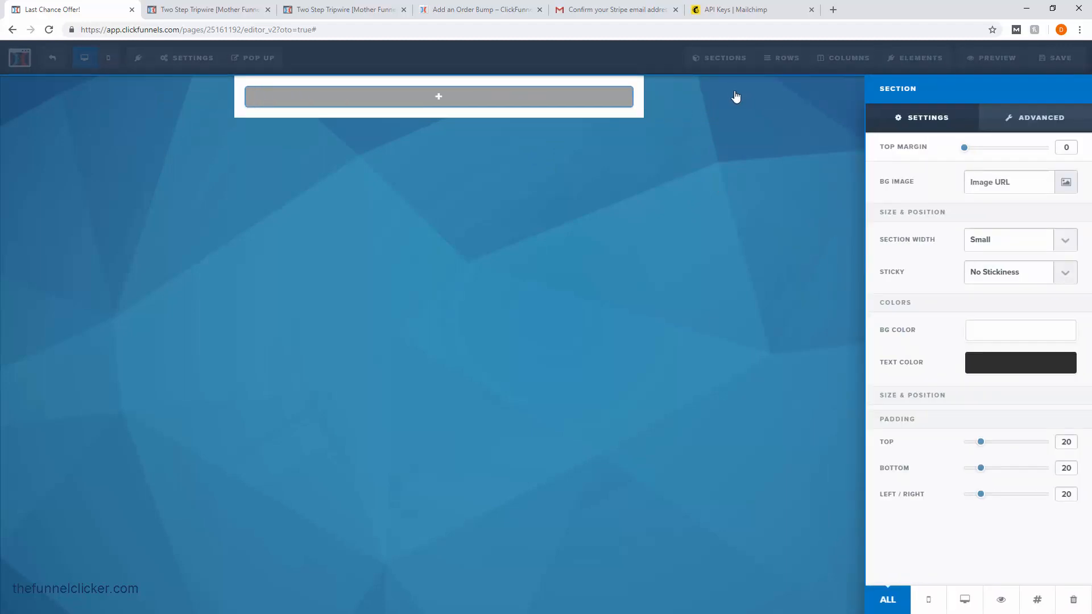
left_click(1051, 249)
left_click(1020, 275)
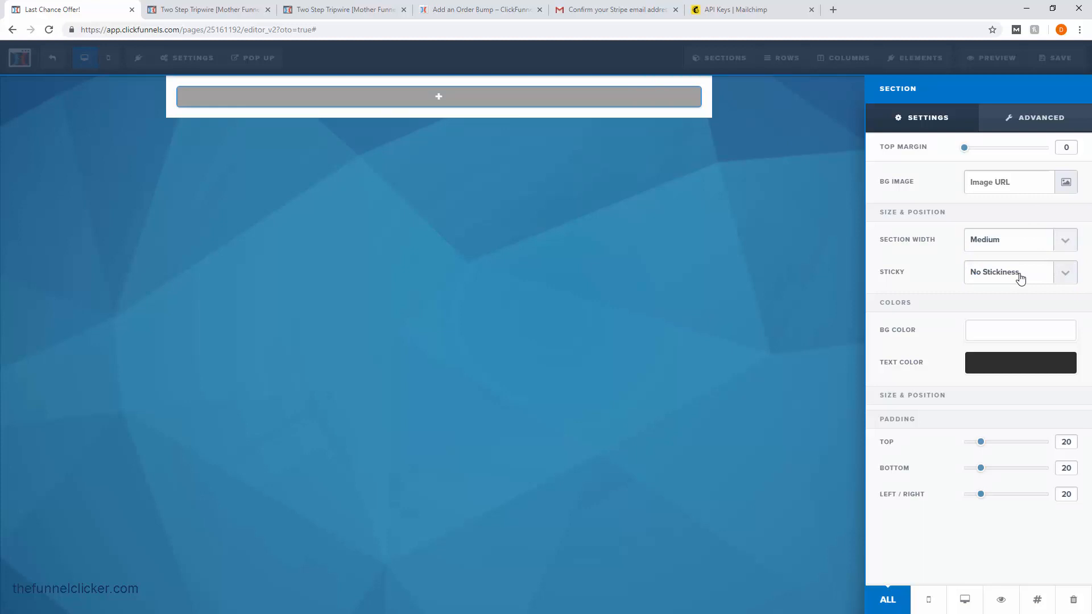
left_click(1012, 244)
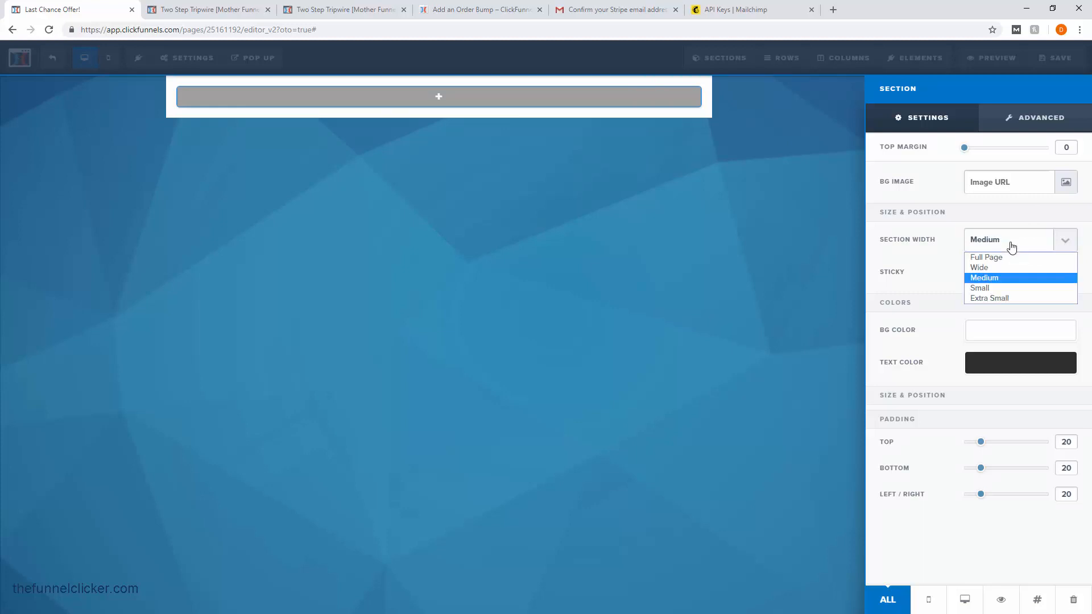
left_click(996, 288)
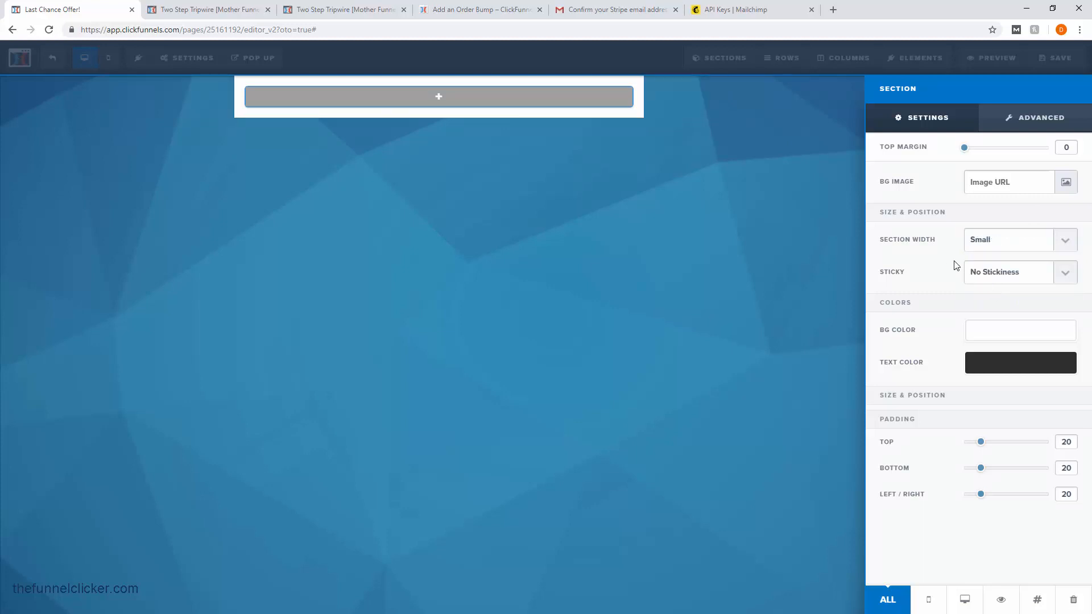
left_click(704, 269)
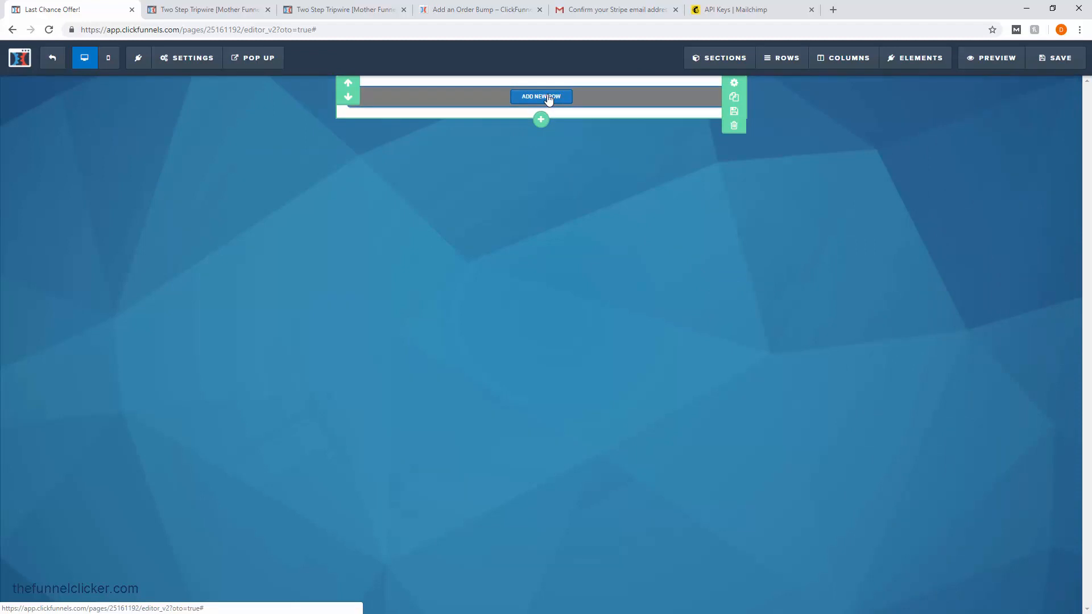
Add a one-column row to the section and insert an image element in it.
left_click(547, 98)
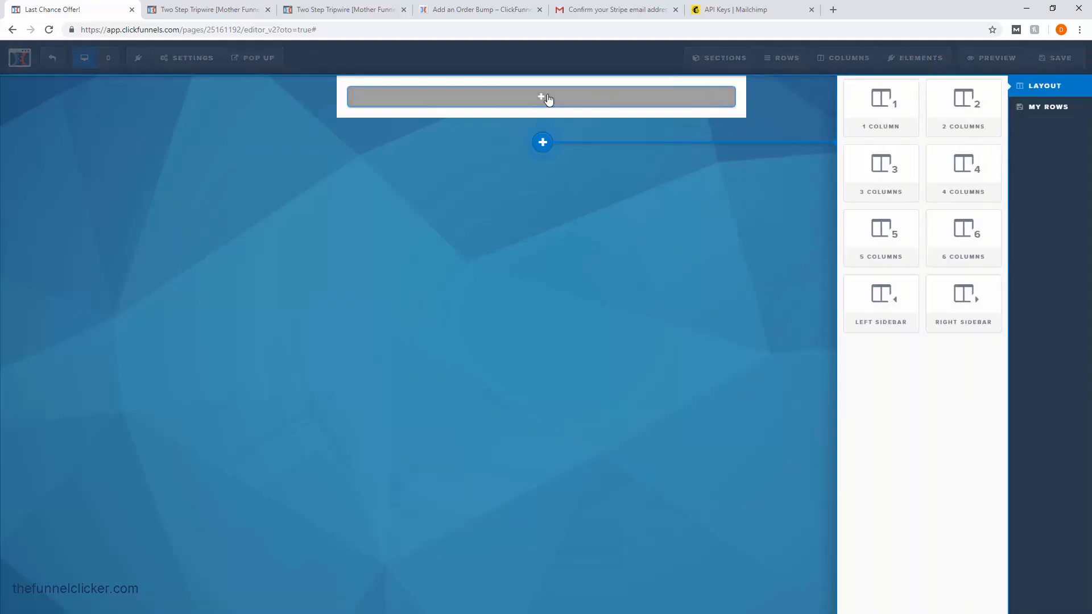
left_click(882, 103)
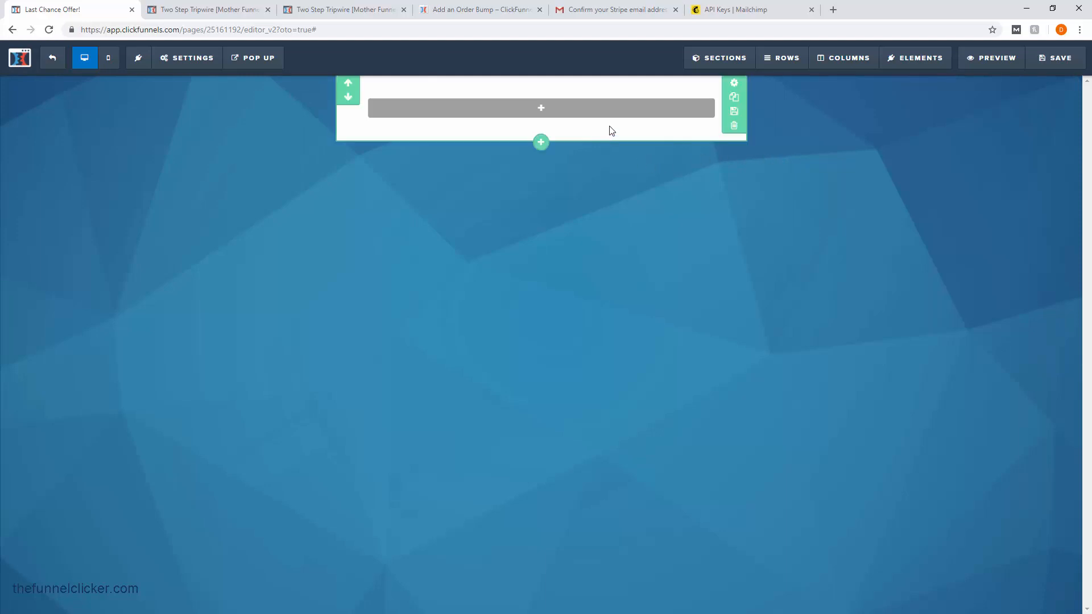
left_click(564, 111)
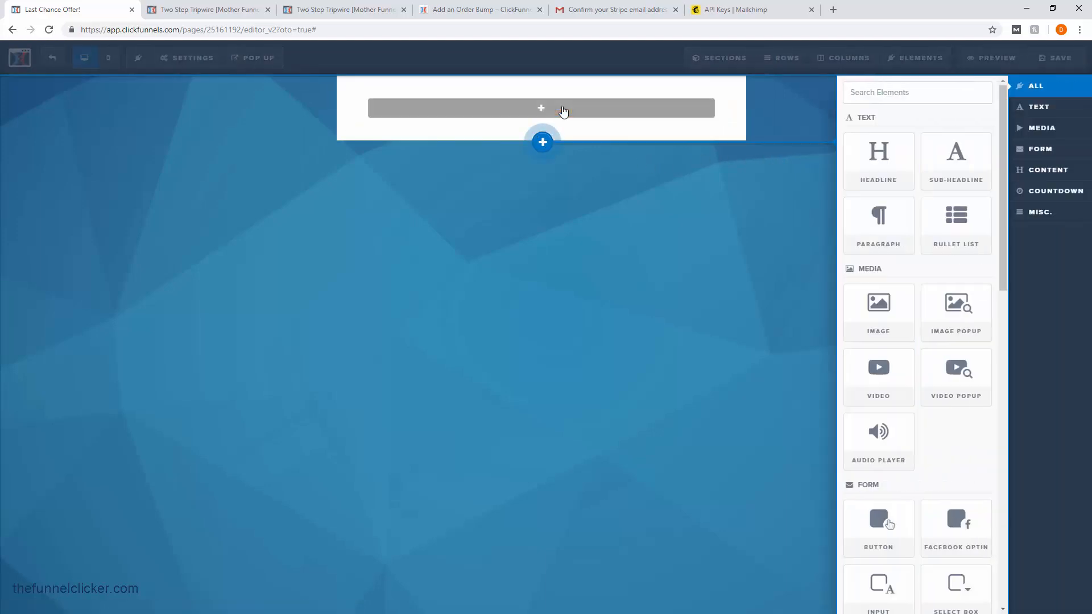
left_click(879, 313)
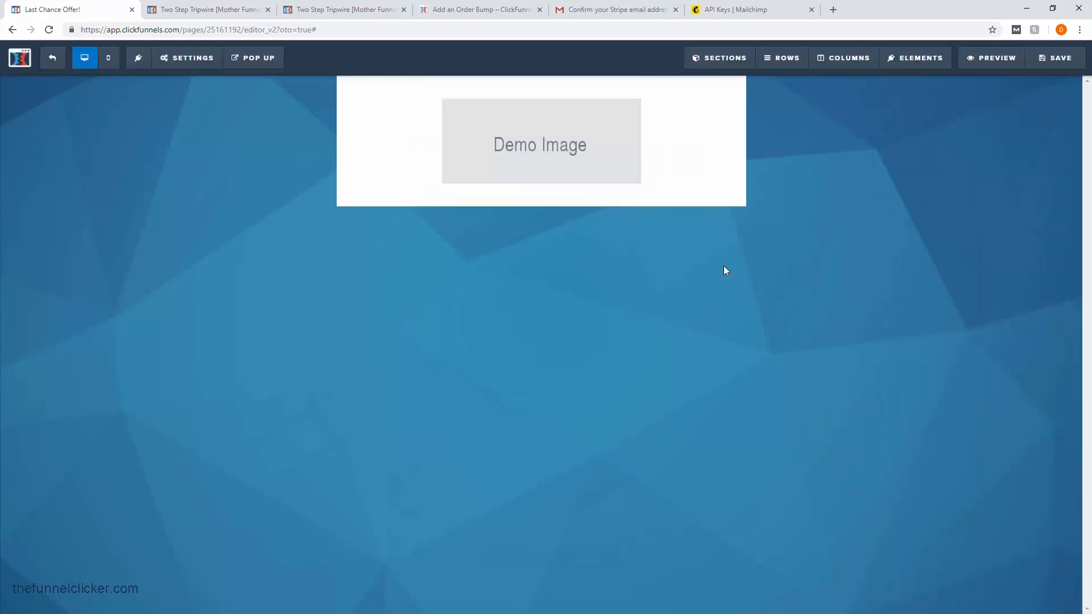
Replace the demo image with the orange #1 DAD logo from the uploaded image library.
left_click(584, 169)
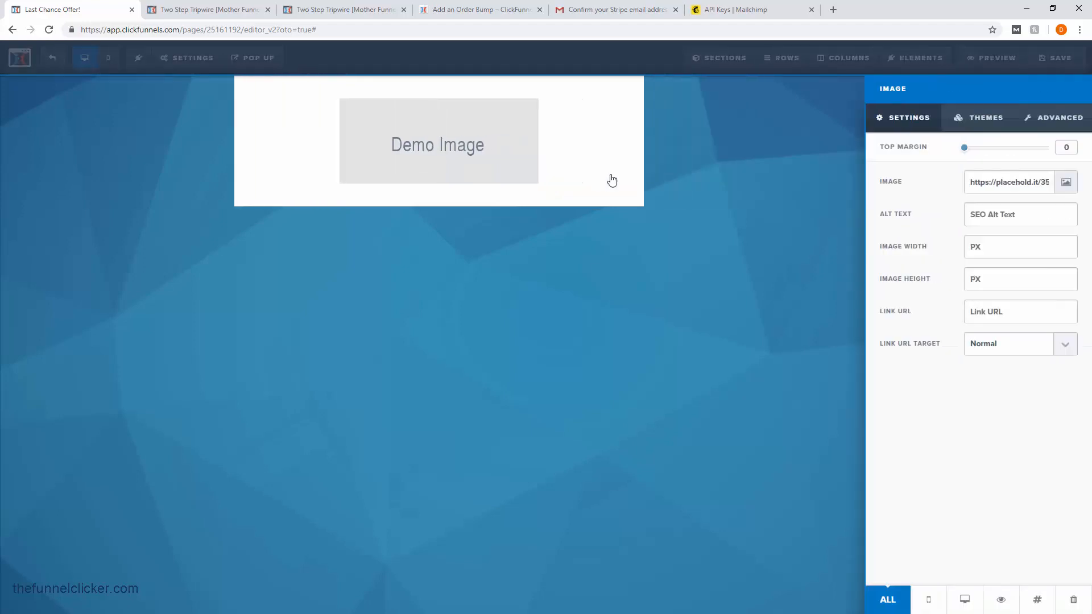
left_click(1066, 182)
left_click(487, 210)
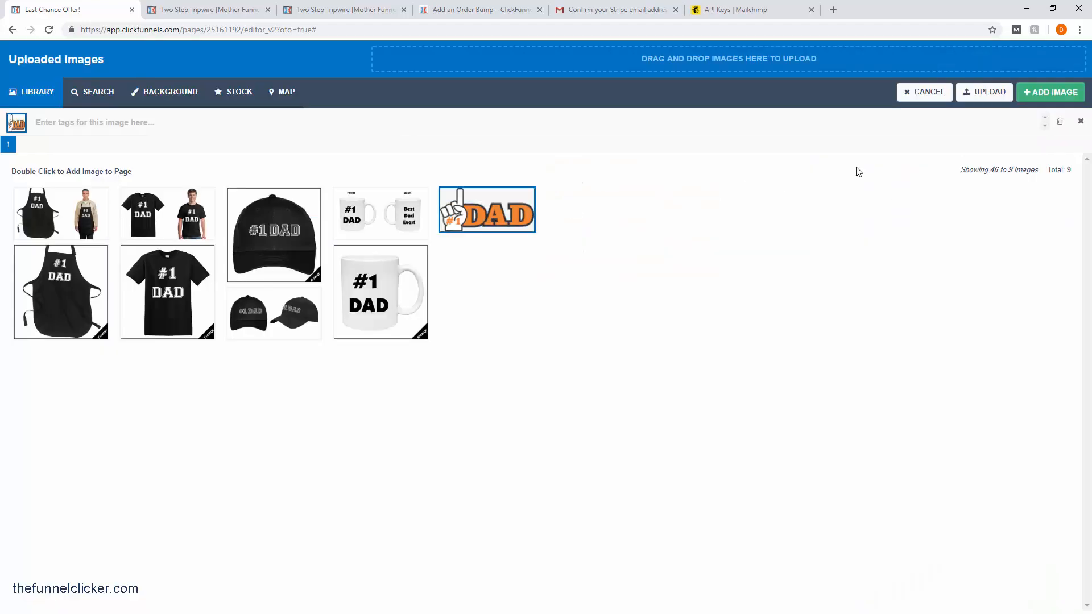
left_click(1050, 92)
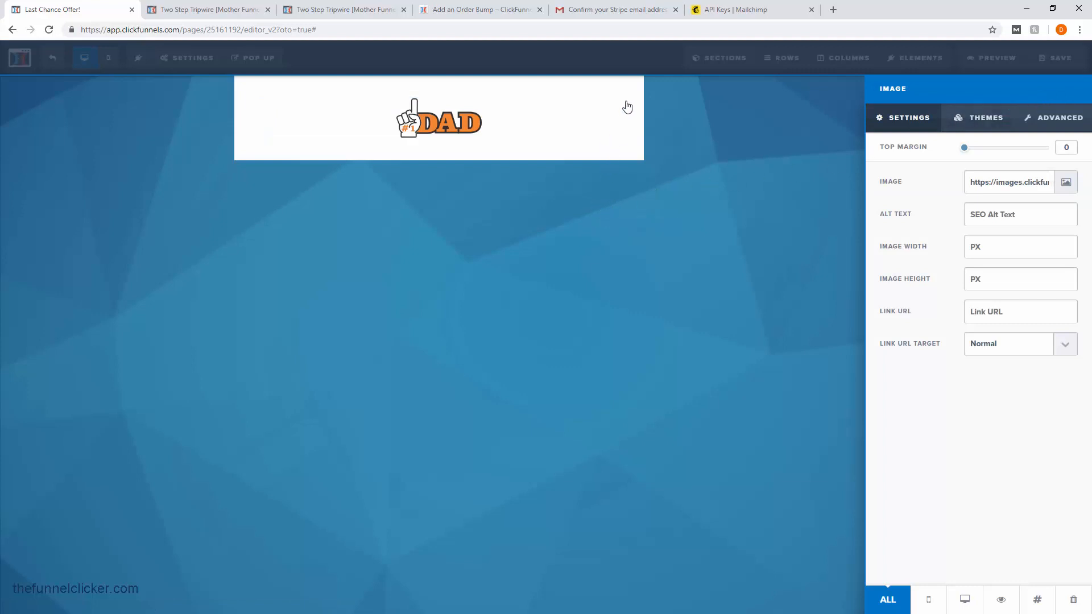
left_click_drag(851, 234, 1020, 242)
left_click(704, 260)
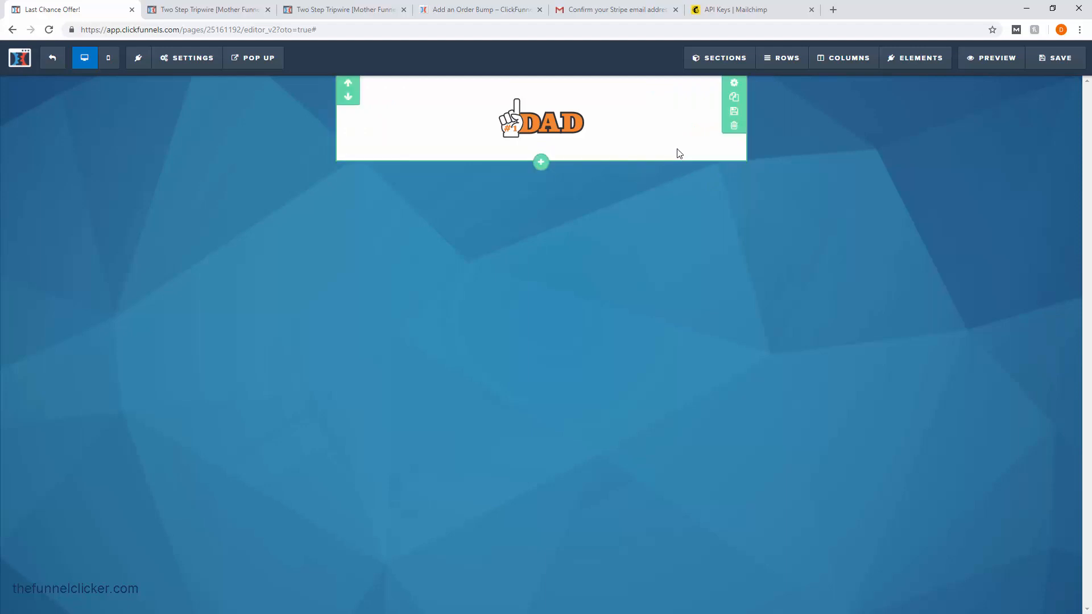
Make the logo section's background color fully transparent, rgba(255, 255, 255, 0).
left_click(734, 84)
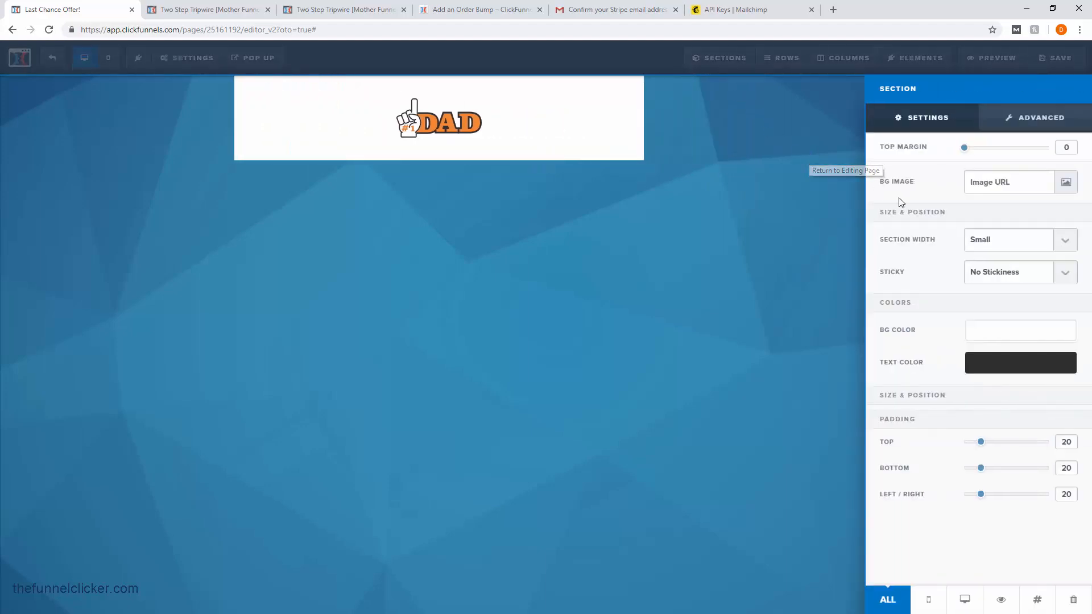
left_click(1003, 336)
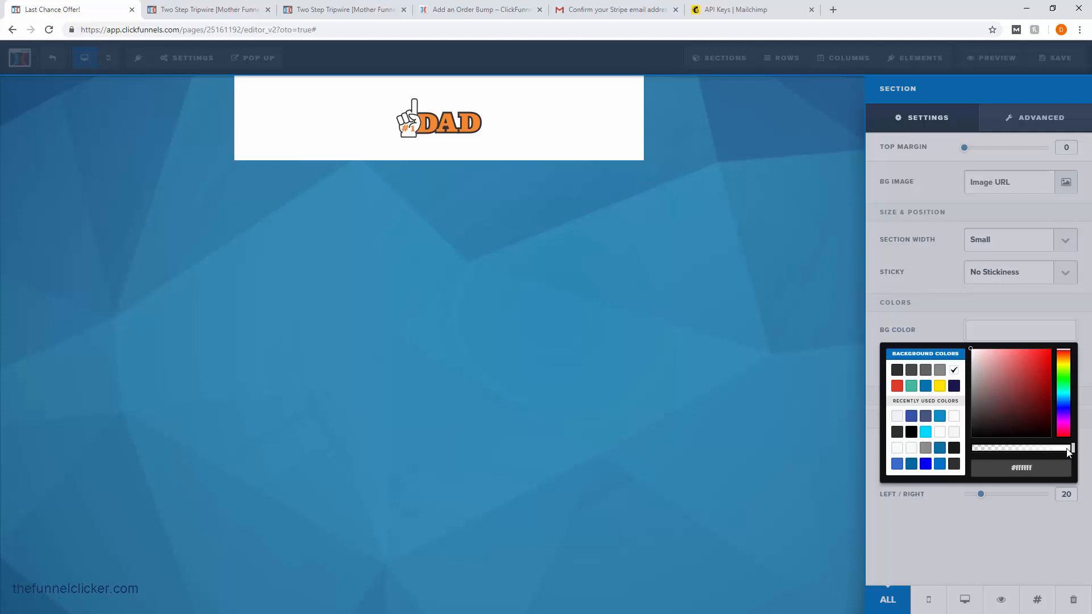
left_click_drag(1069, 450, 973, 449)
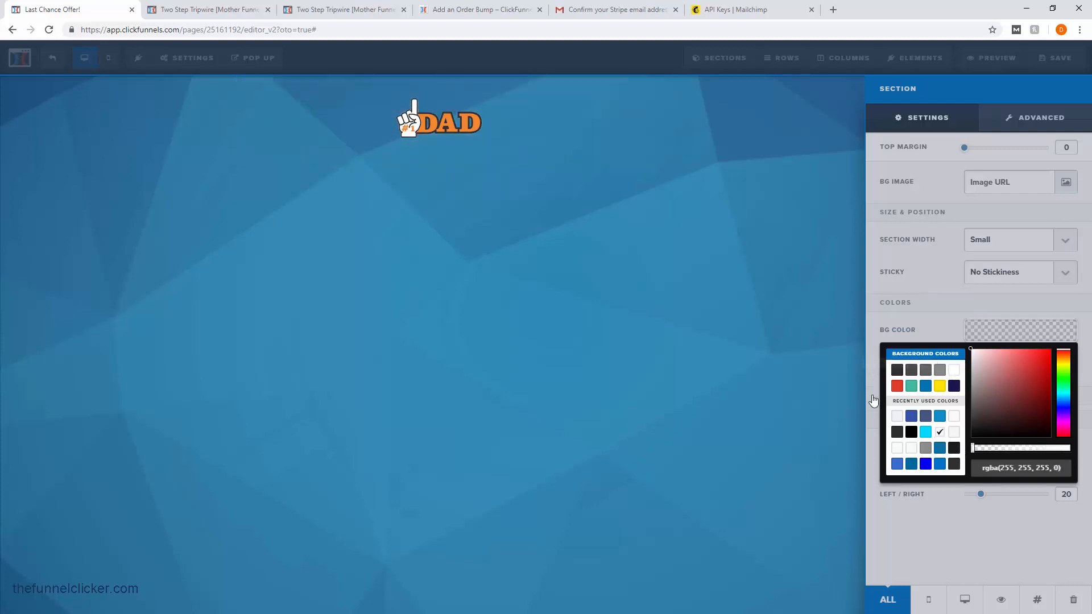
left_click(940, 434)
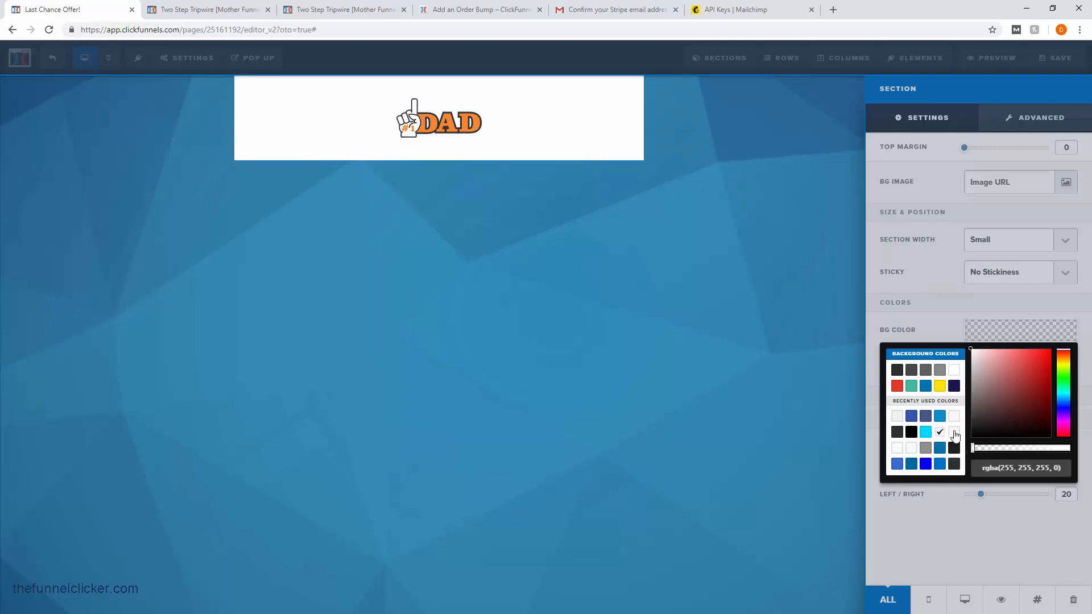
mouse_move(974, 448)
left_mouse_down()
mouse_move(1071, 454)
mouse_move(974, 452)
left_mouse_up()
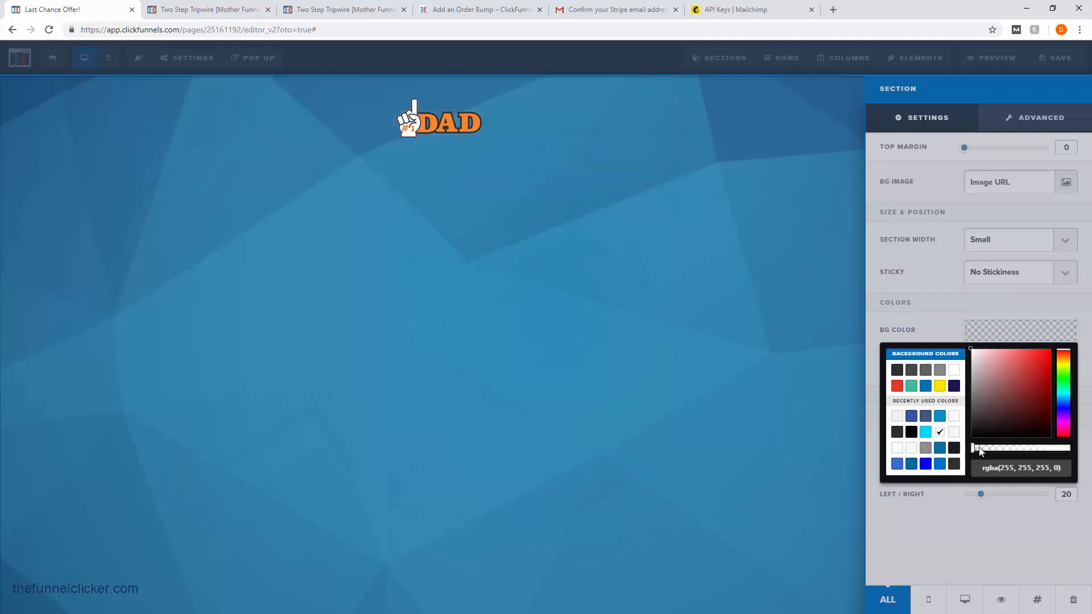
left_click(780, 388)
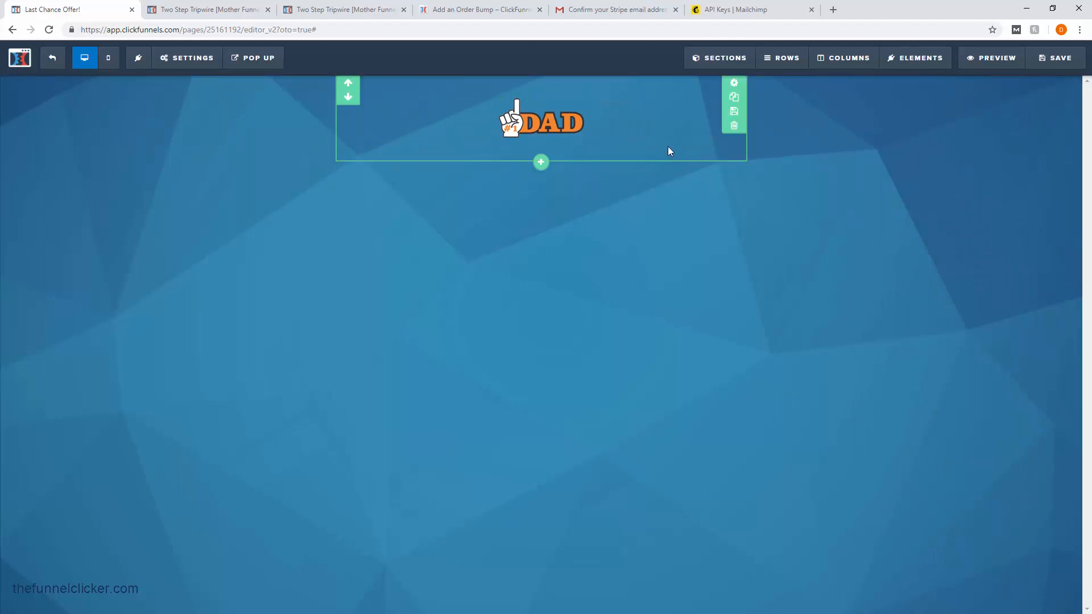
Add a one-column row below the logo row.
mouse_move(669, 139)
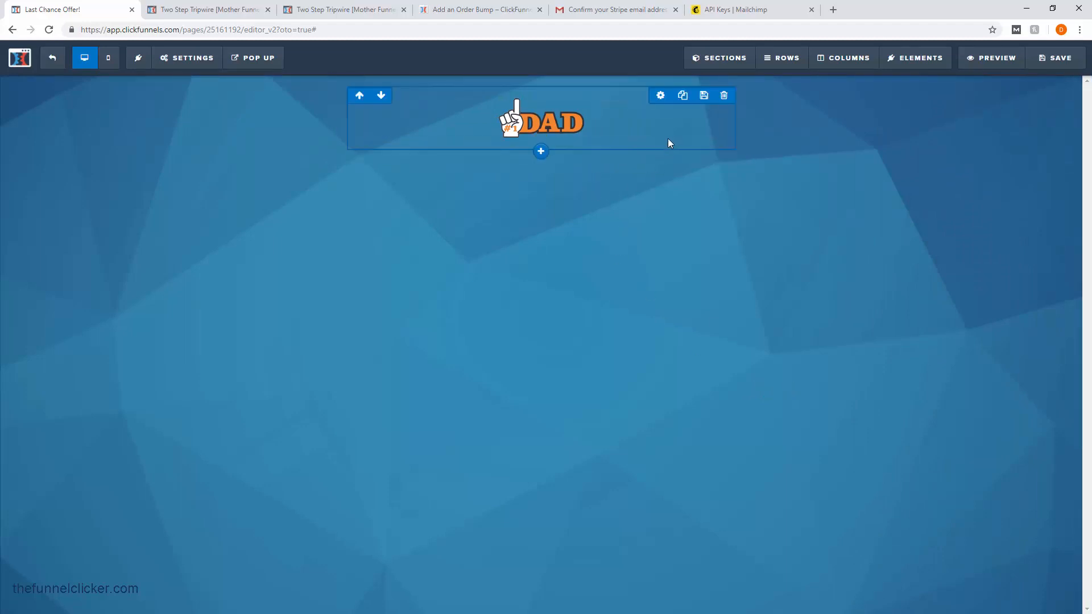
left_click(540, 152)
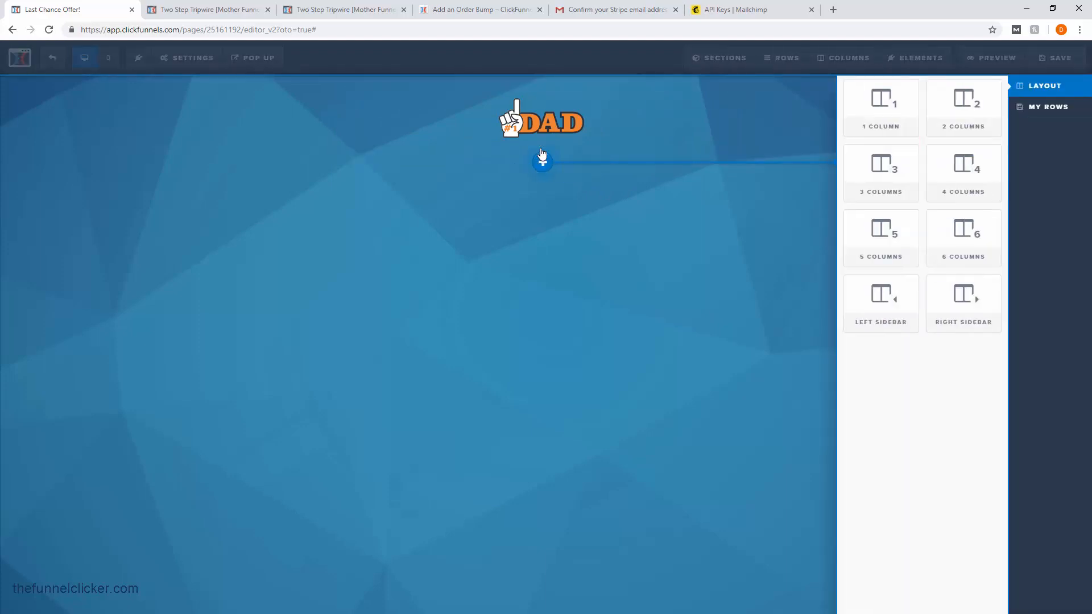
left_click(893, 130)
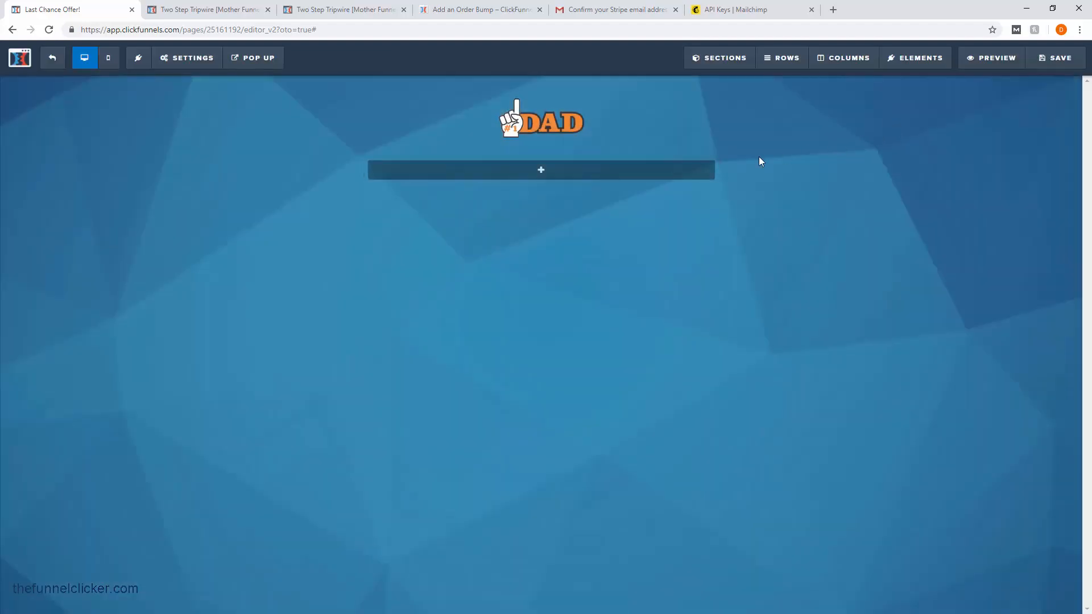
Give the new empty row the textured orange gradient as its background image.
mouse_move(650, 183)
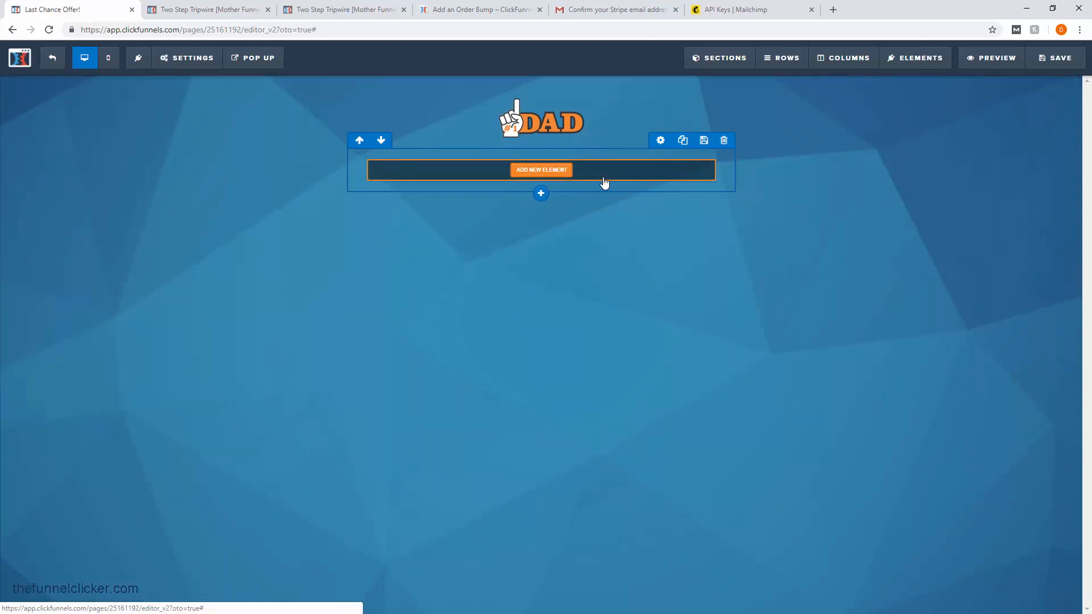
left_click(661, 141)
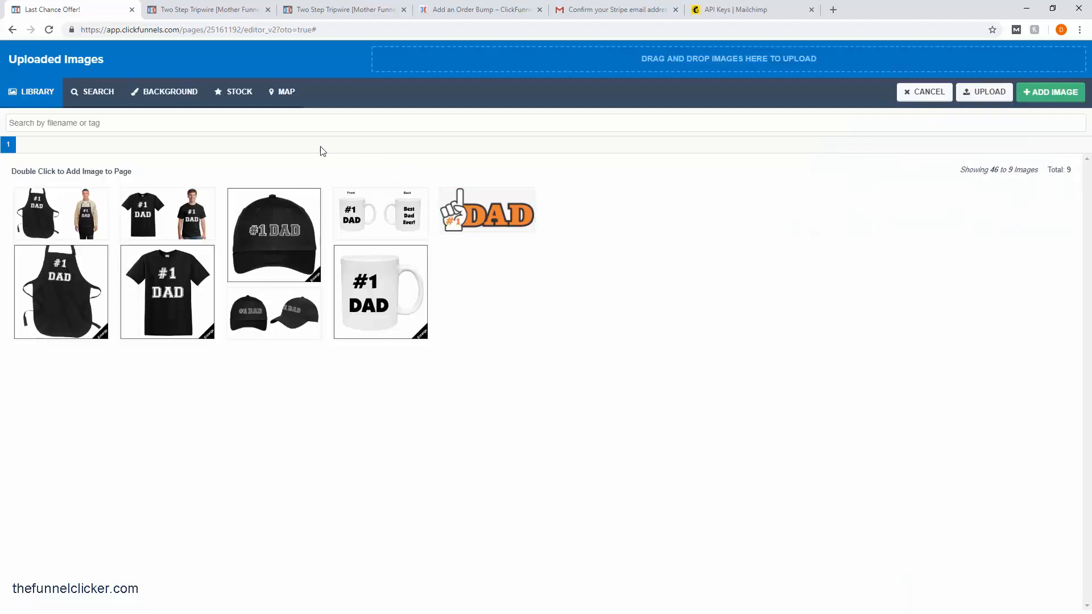
left_click(178, 100)
left_click(548, 212)
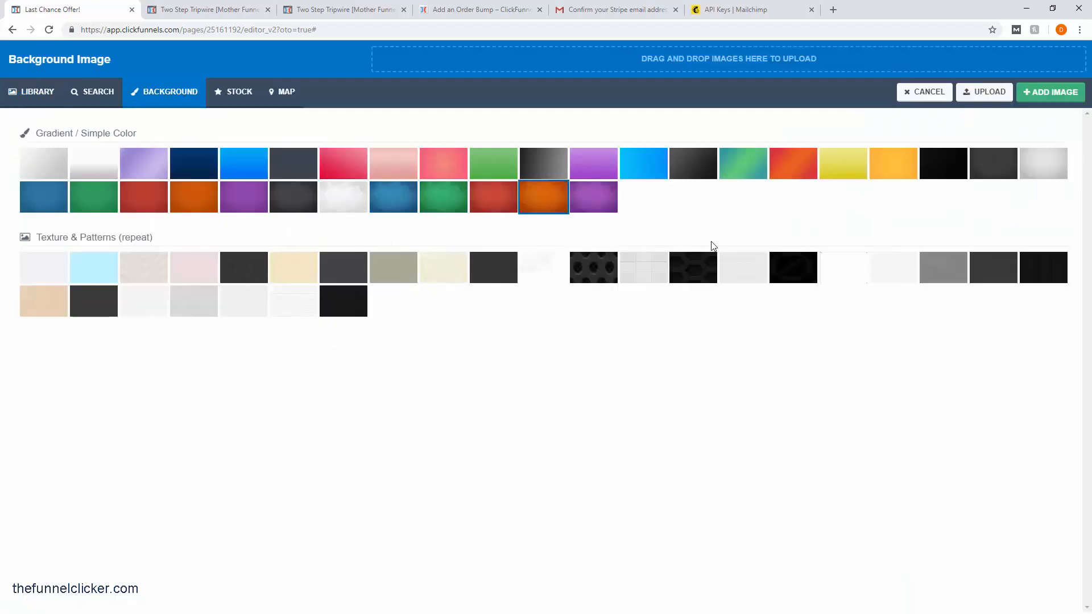
left_click(1056, 91)
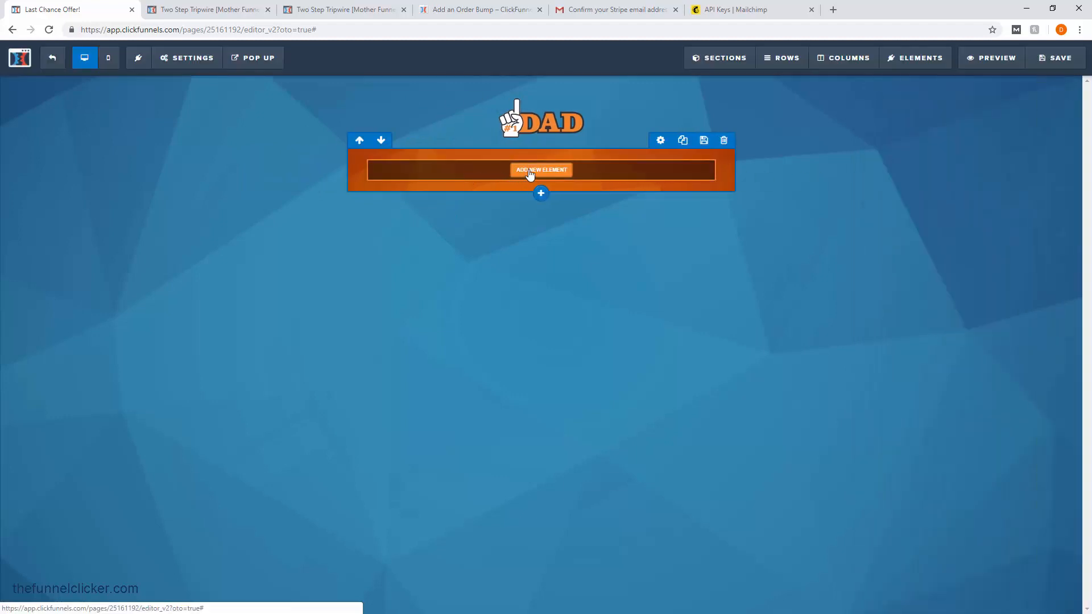
Add a headline to the orange row and replace its text with "WAIT! Special ONE TIME ONLY Offer".
left_click(538, 173)
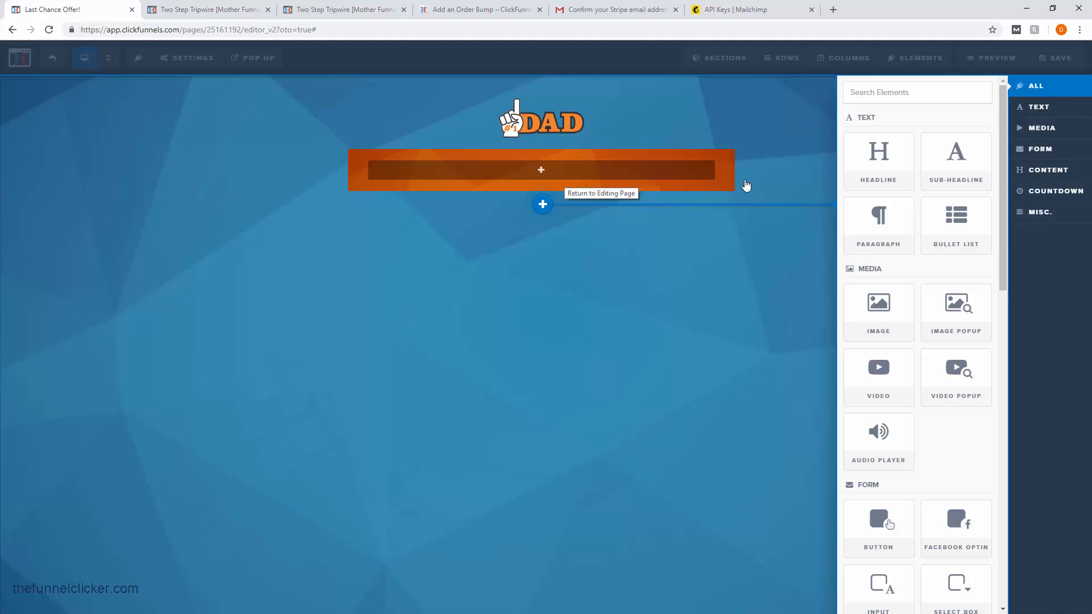
left_click(875, 170)
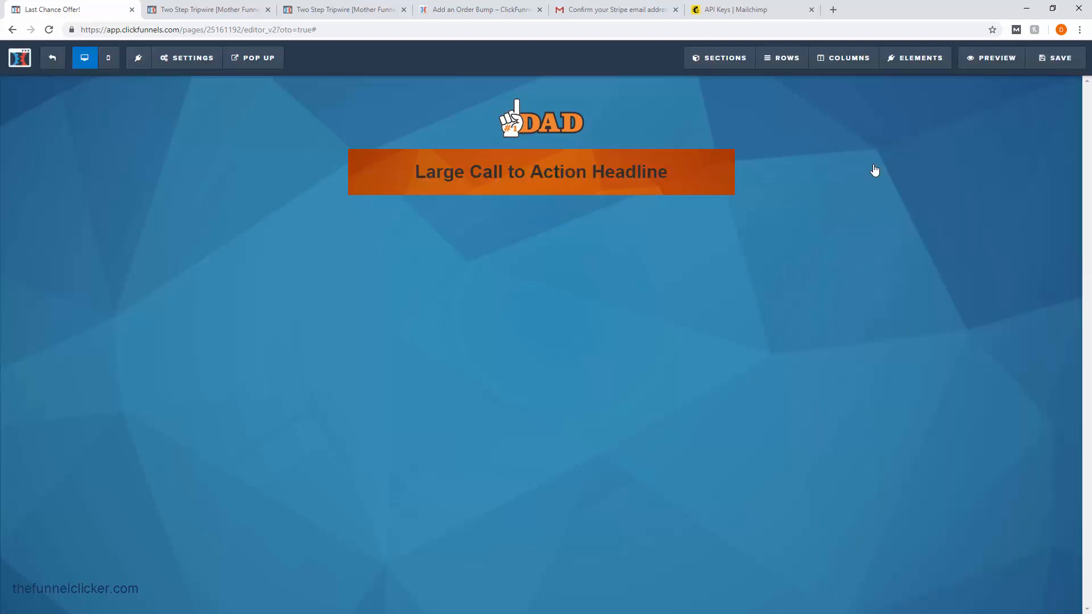
left_click(503, 177)
left_click_drag(420, 171, 728, 167)
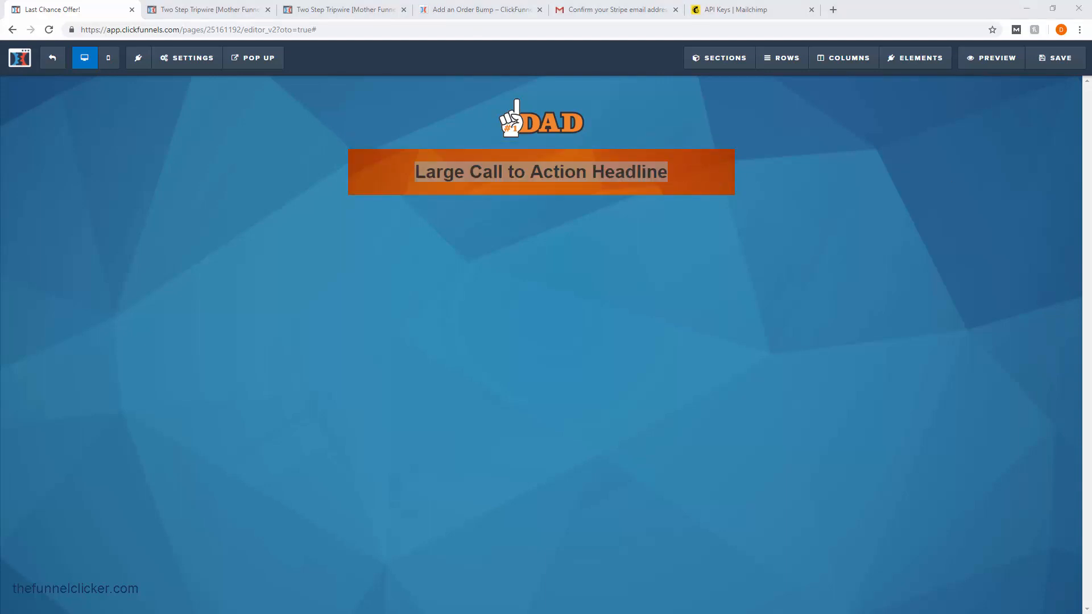
left_click(580, 179)
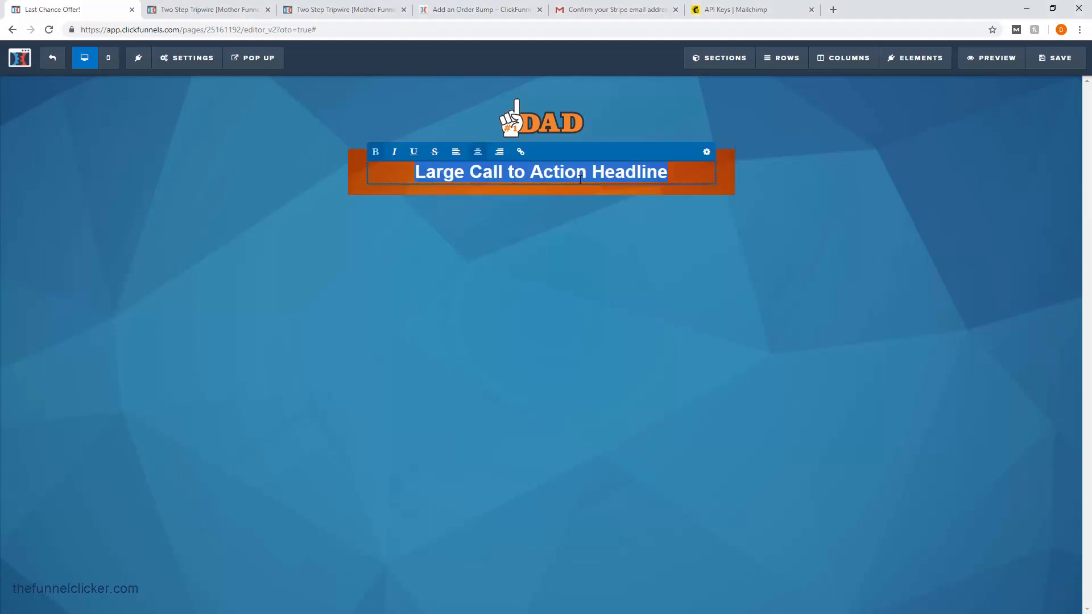
right_click(580, 178)
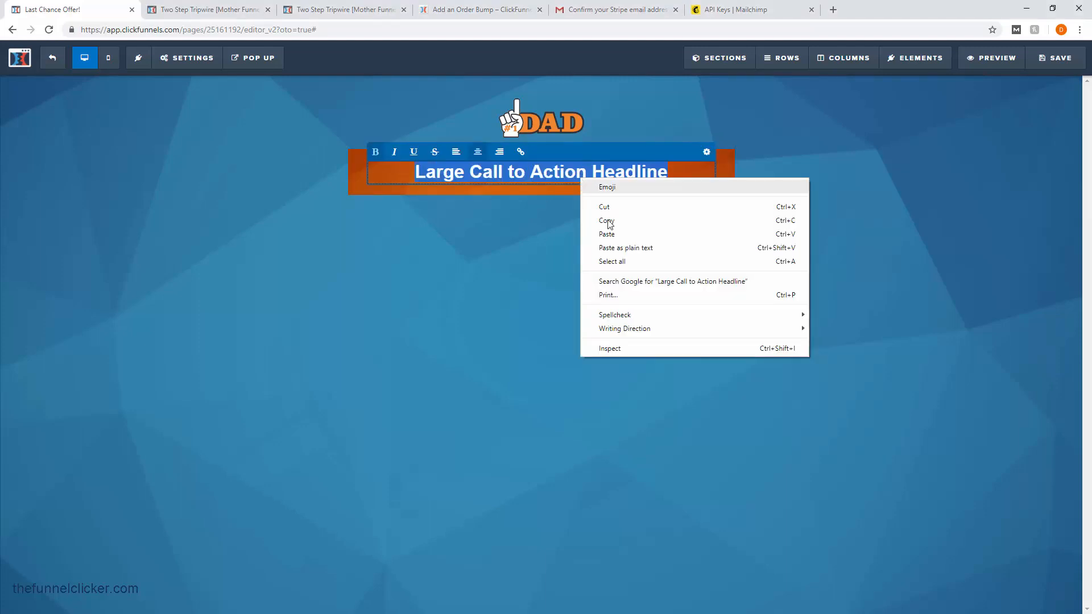
left_click(603, 231)
left_click(489, 233)
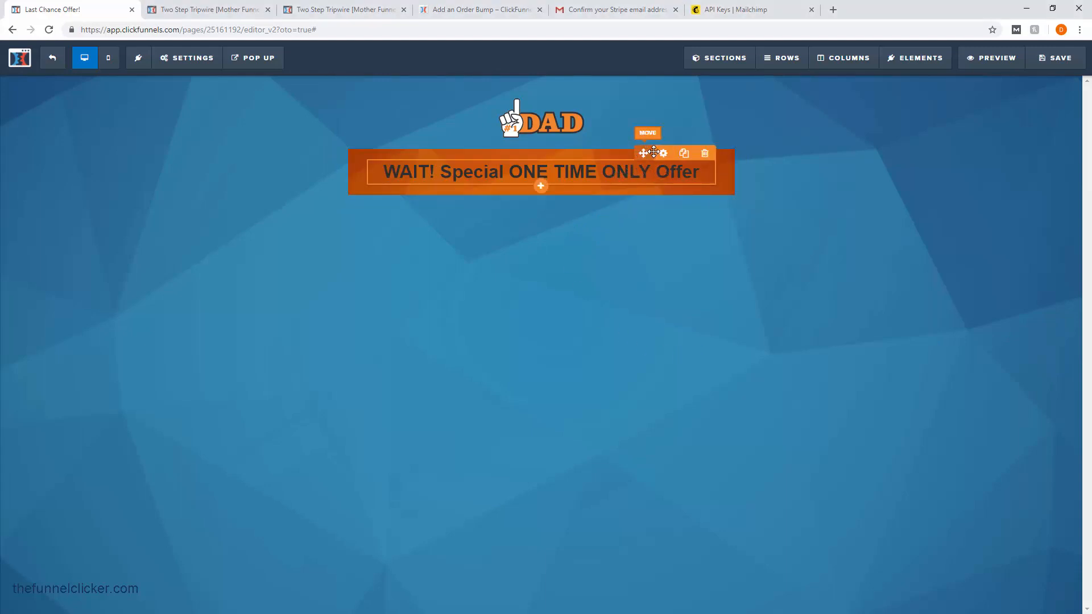
Set the headline's bold color to white (#ffffff).
left_click(663, 155)
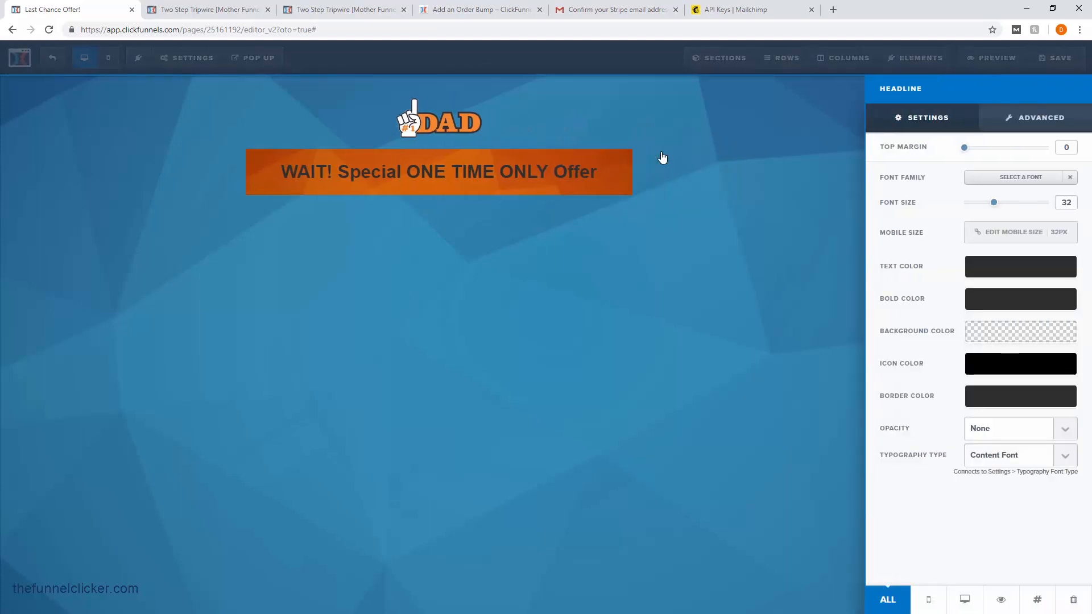
left_click(995, 299)
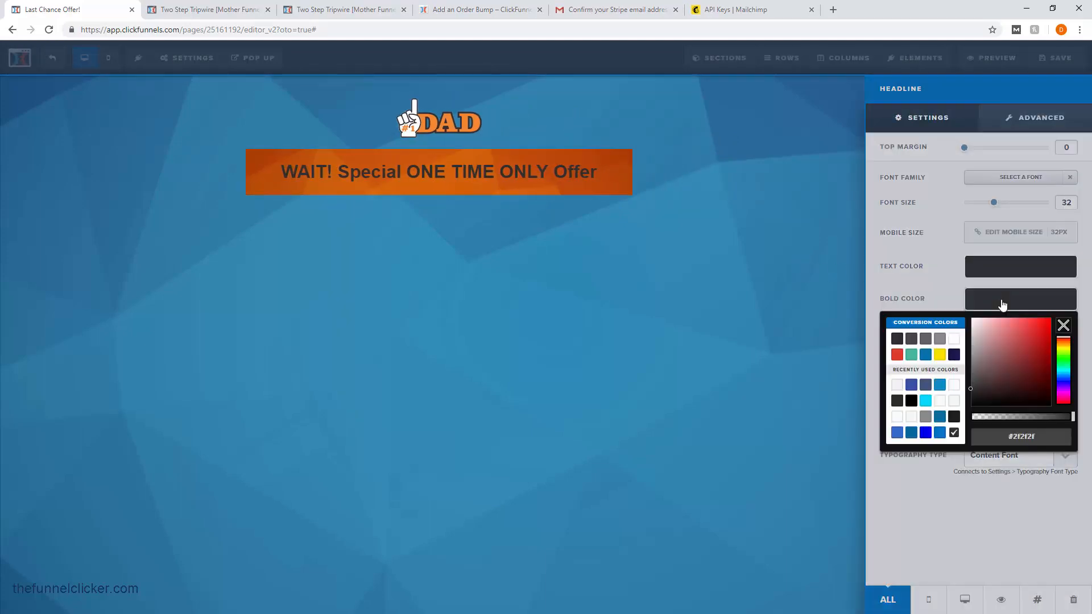
left_click(1067, 349)
mouse_move(1064, 357)
left_mouse_down()
mouse_move(1065, 340)
mouse_move(1050, 340)
left_mouse_up()
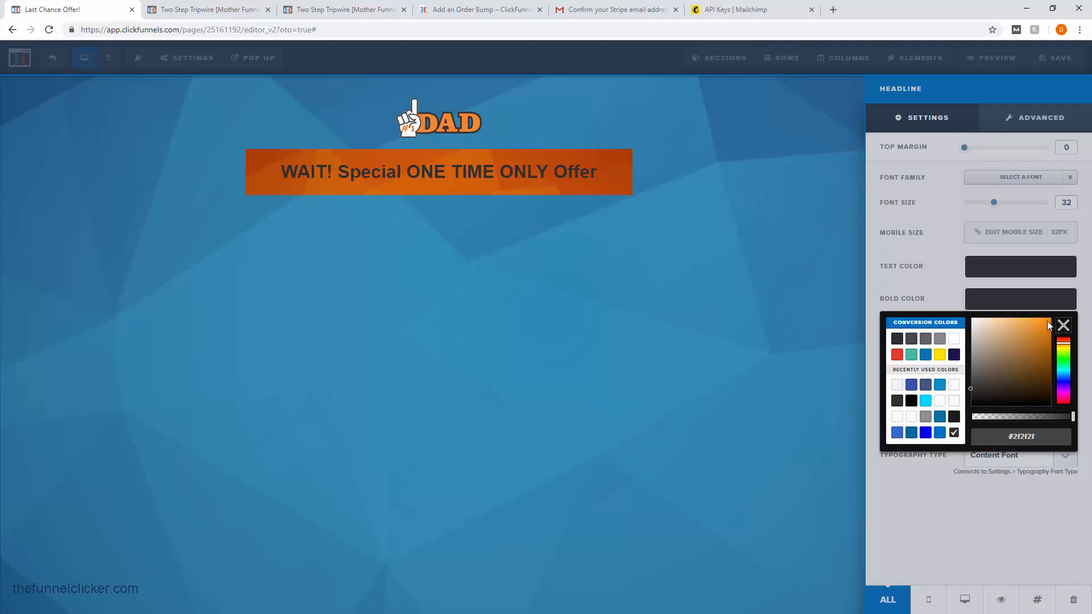
left_click(1050, 326)
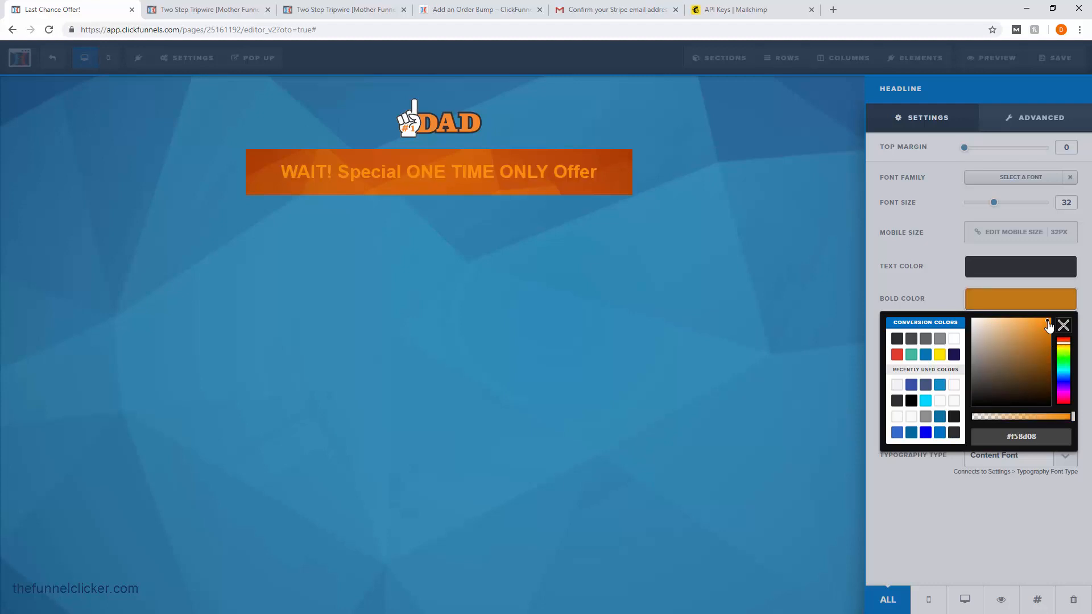
left_click(954, 339)
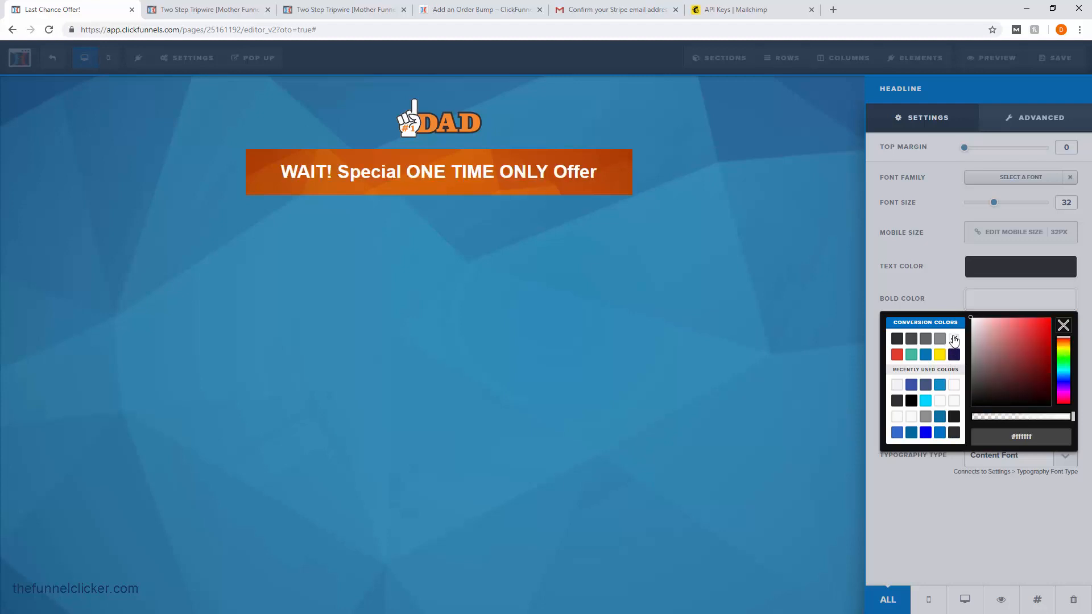
left_click(878, 260)
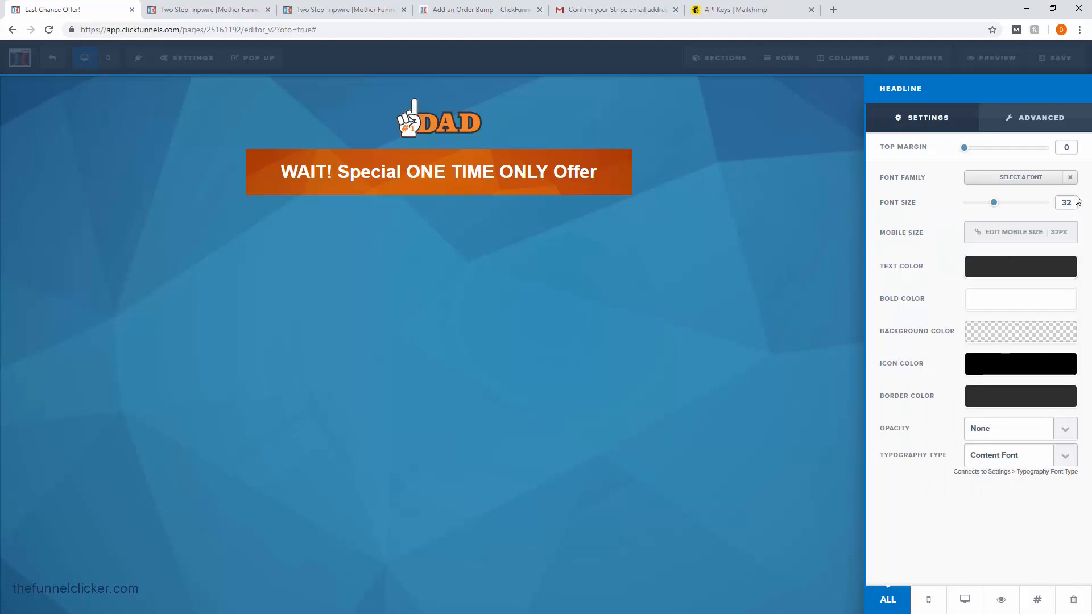
Change the headline's font family to Lato.
left_click(1047, 177)
left_click(1024, 218)
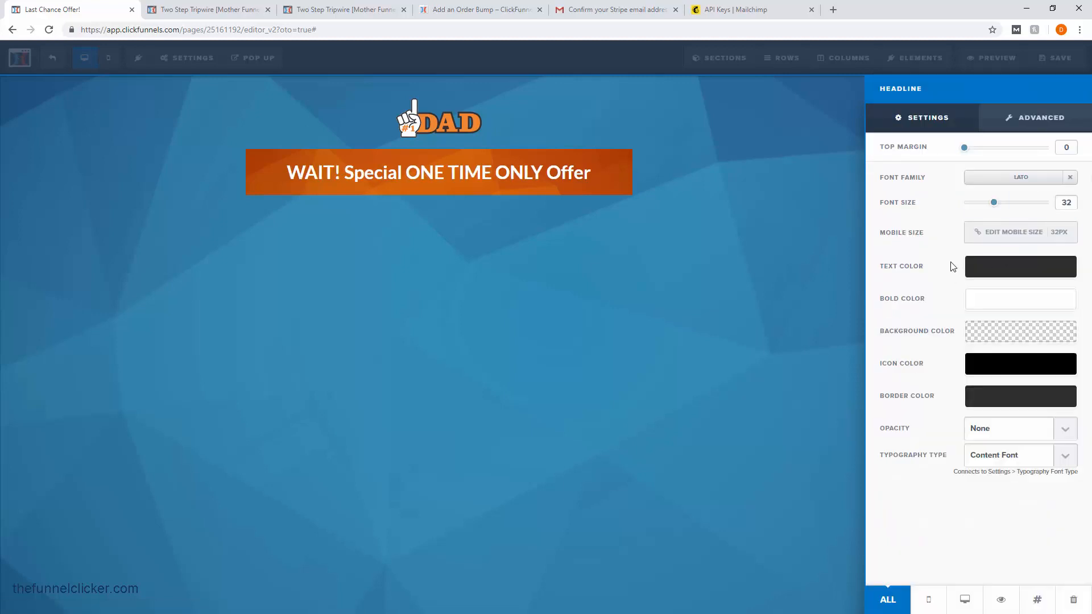
left_click(818, 243)
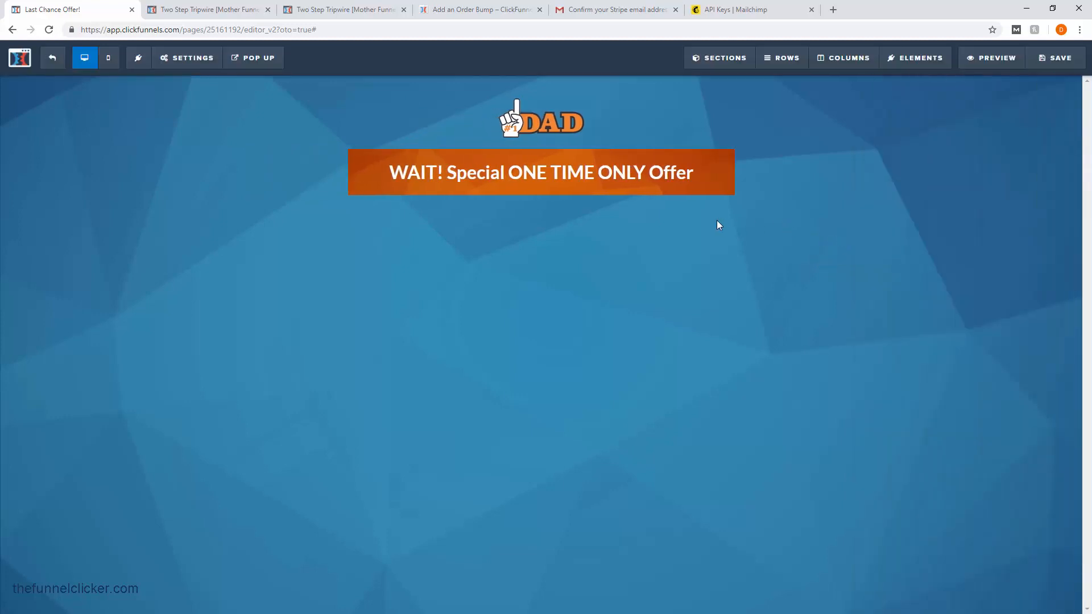
Remove the bold formatting from the words "Special" and "Offer" in the headline.
left_click(475, 175)
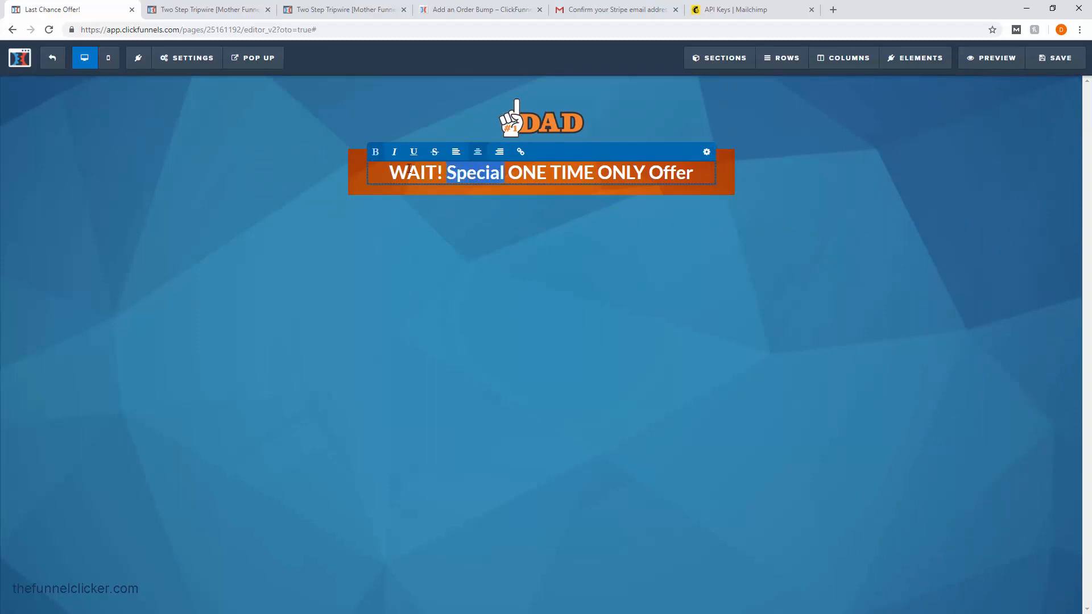
left_click(376, 158)
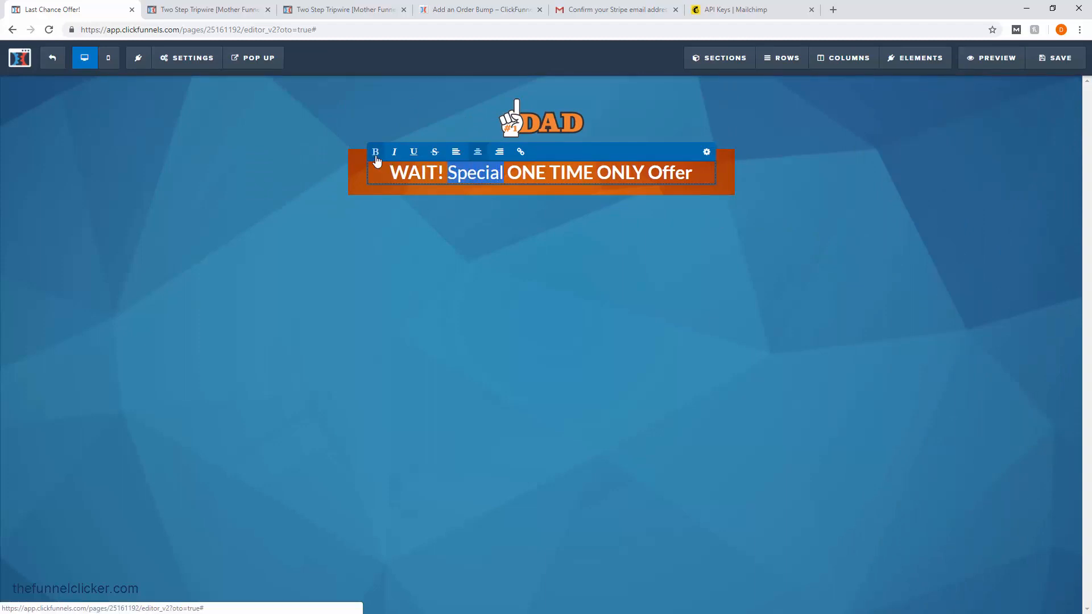
left_click(568, 214)
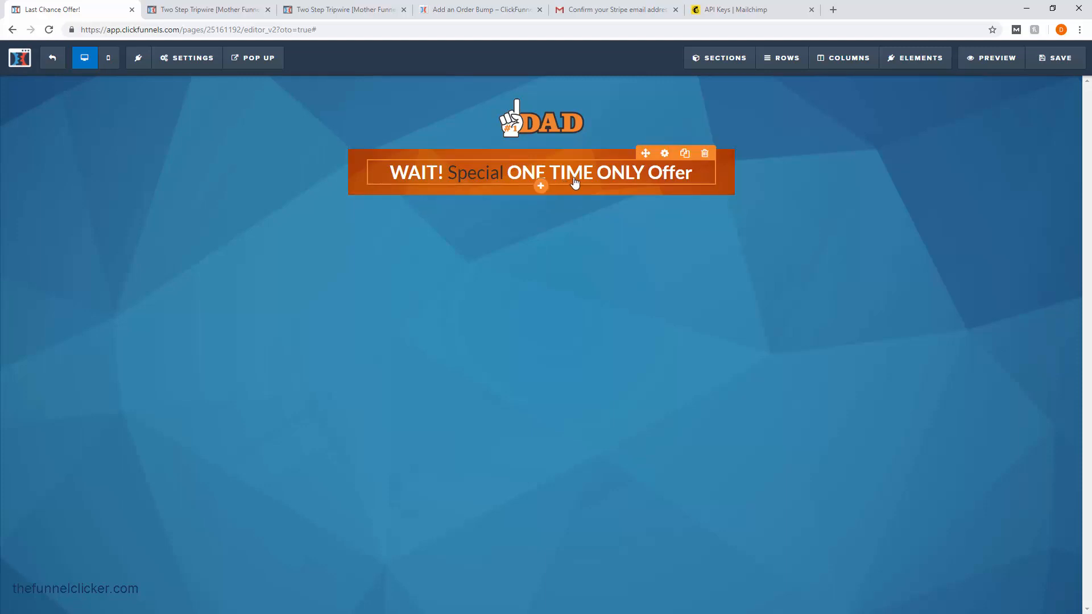
left_click_drag(647, 173, 705, 171)
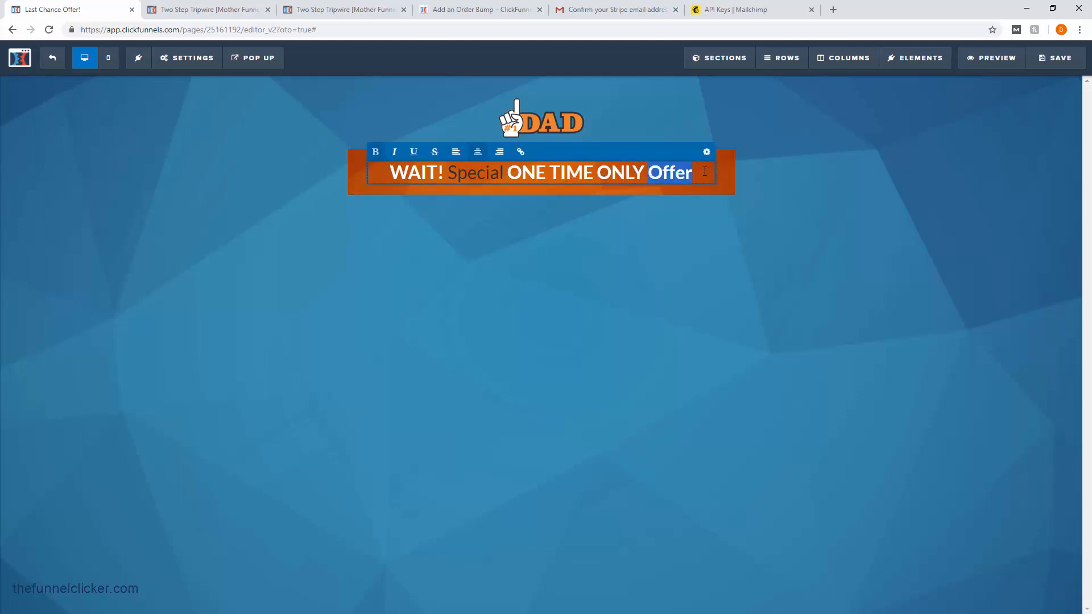
left_click(384, 156)
left_click(589, 238)
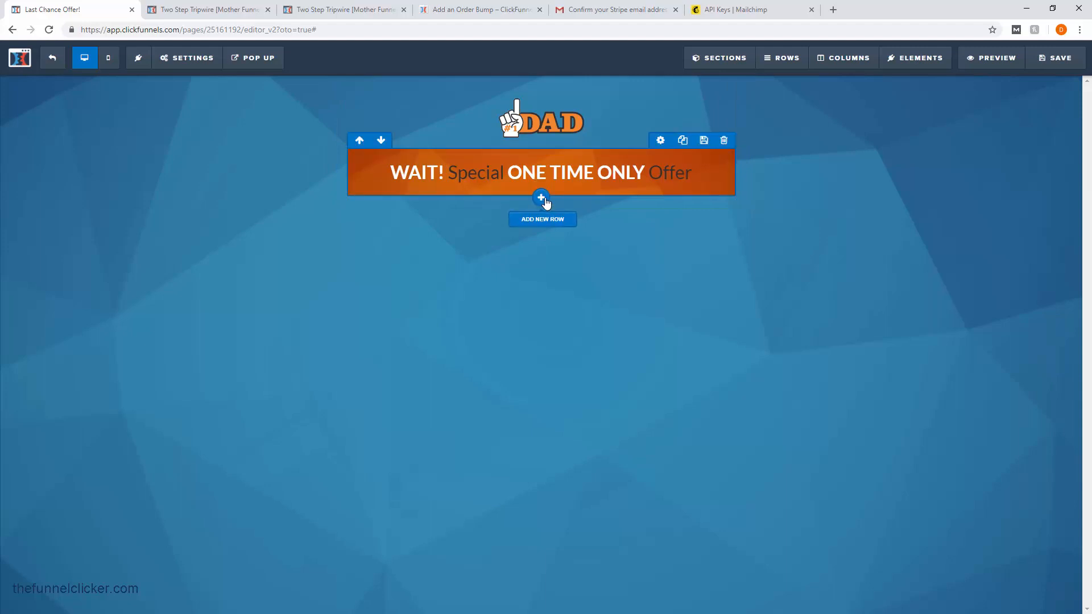
Add a one-column row below the orange headline banner and set its width to 96%.
left_click(542, 199)
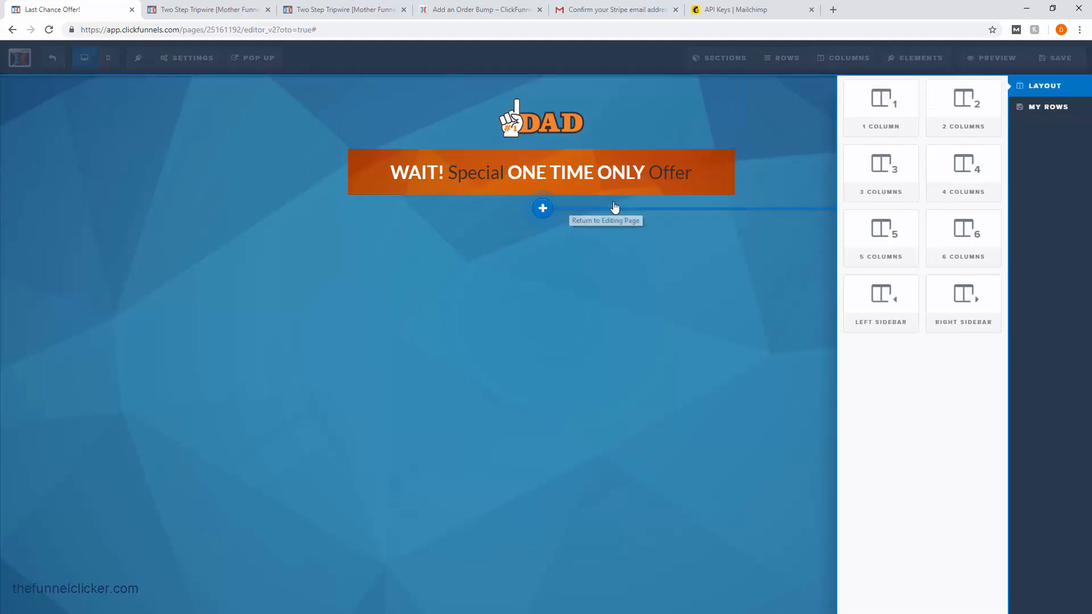
left_click(886, 126)
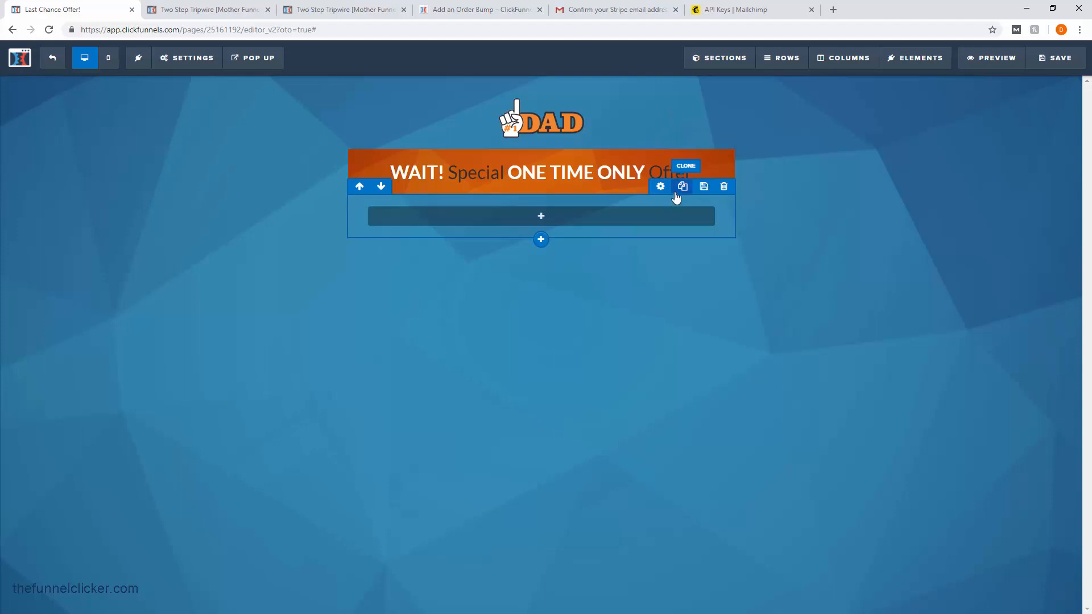
left_click(664, 188)
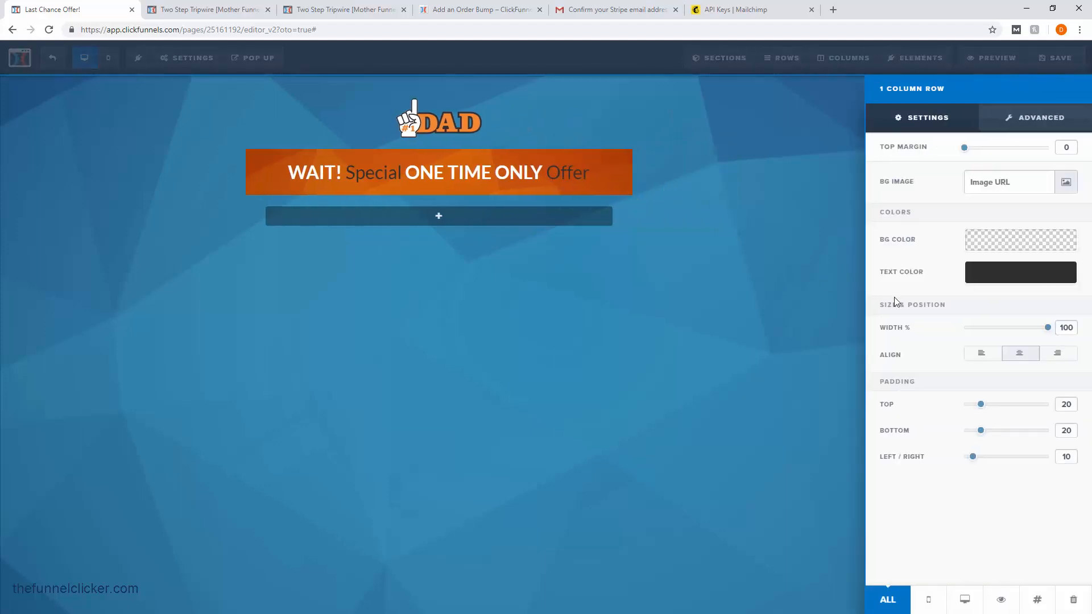
left_click_drag(1073, 327, 1052, 329)
type("96")
Give the new row a white (#ffffff) background and a 10px corner radius.
left_click(1006, 254)
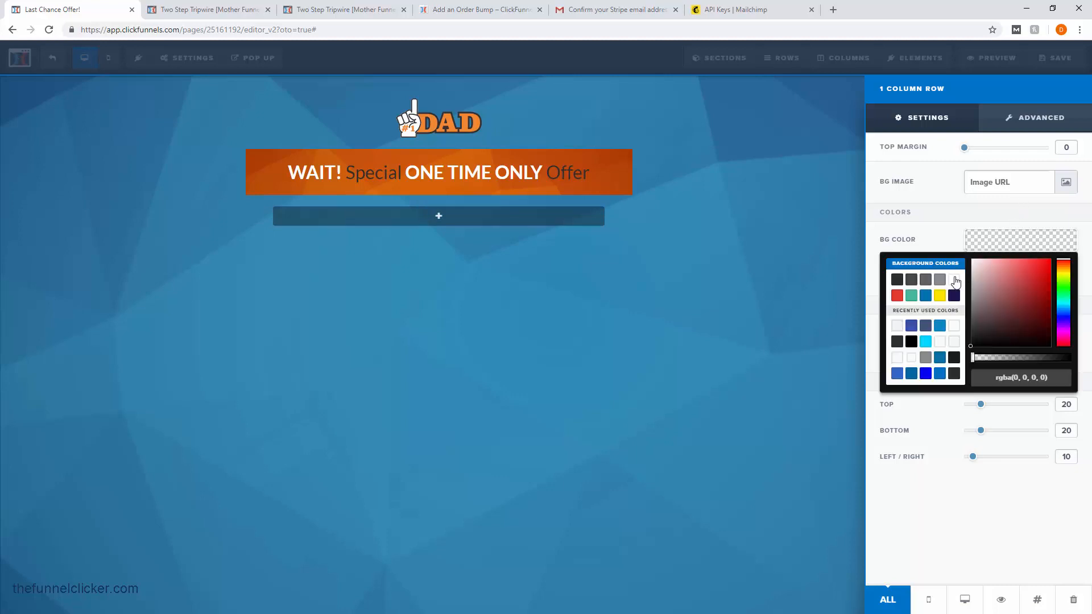
left_click(954, 279)
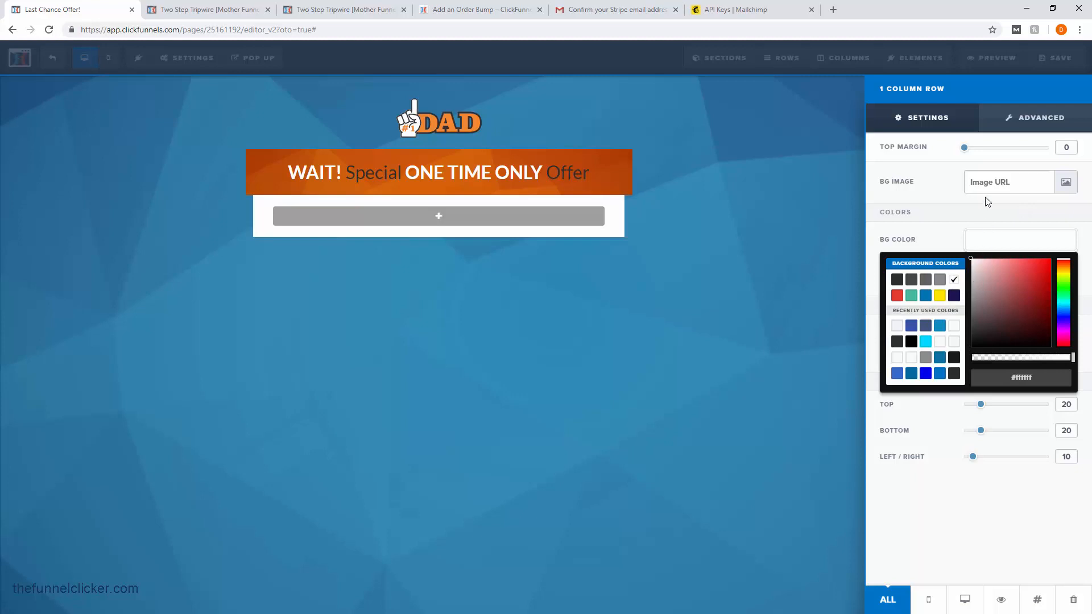
left_click(1041, 119)
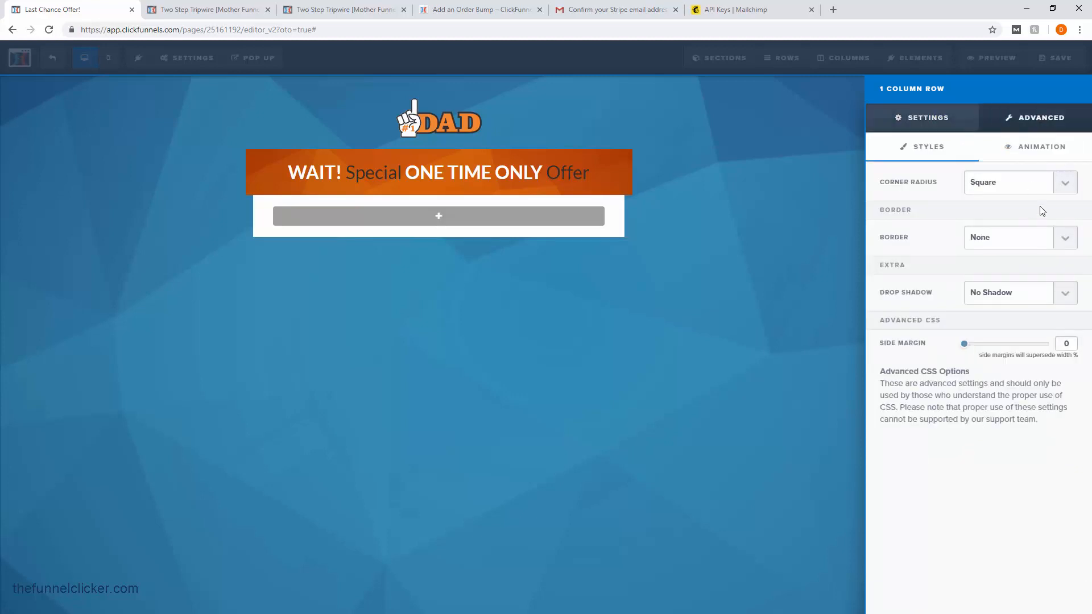
left_click(1062, 196)
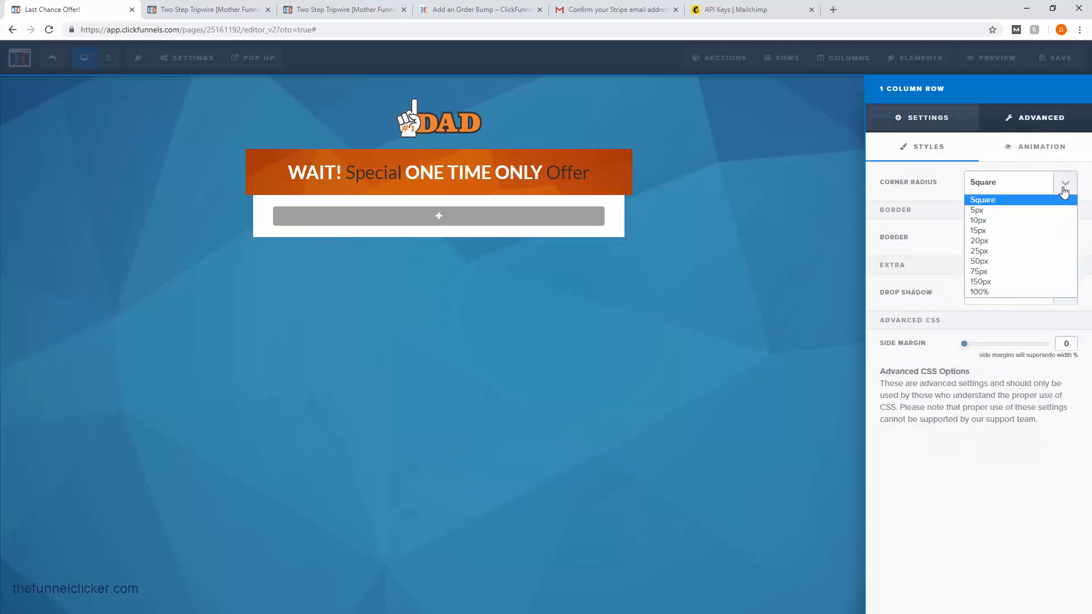
left_click(990, 224)
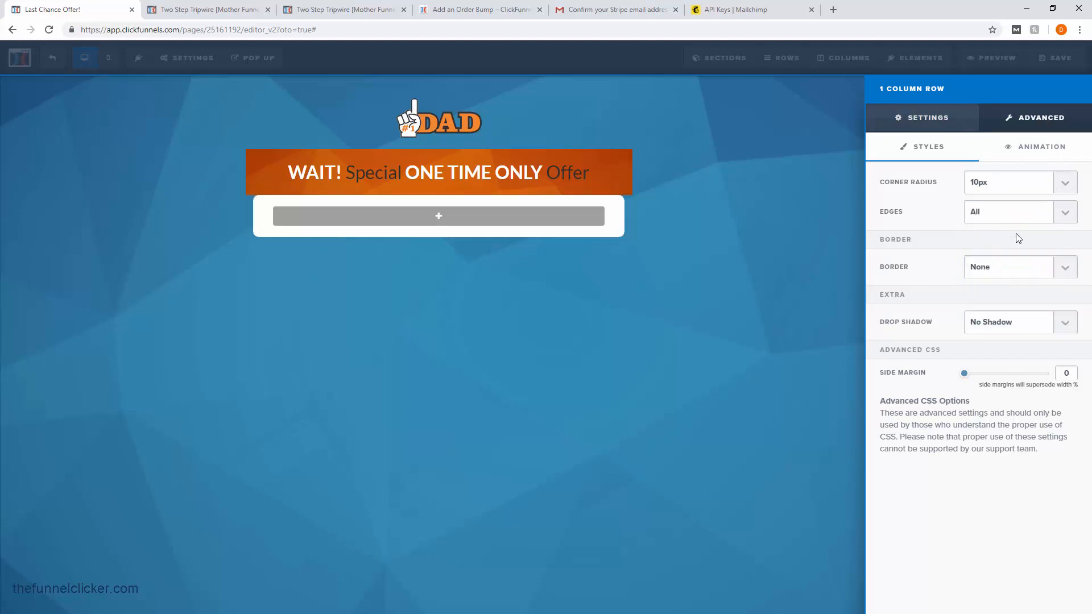
left_click(1065, 272)
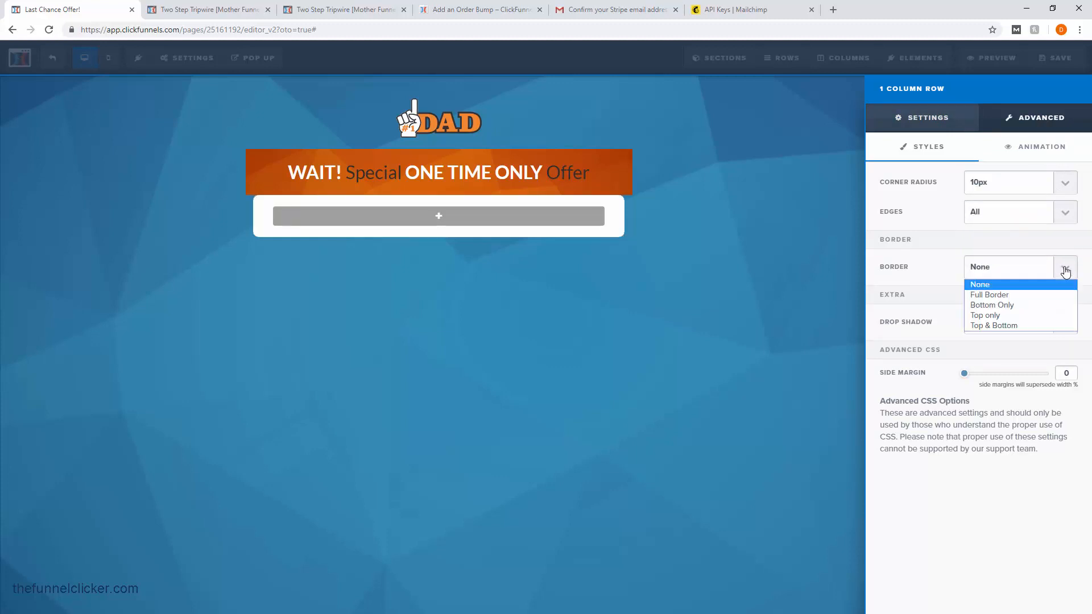
left_click(1012, 307)
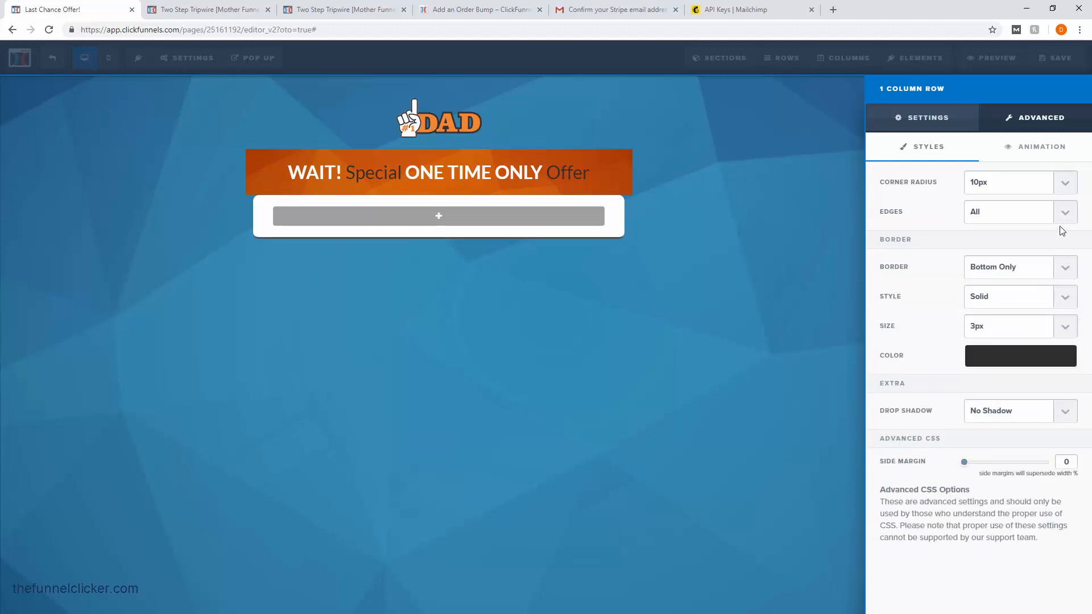
left_click(1060, 270)
left_click(1039, 282)
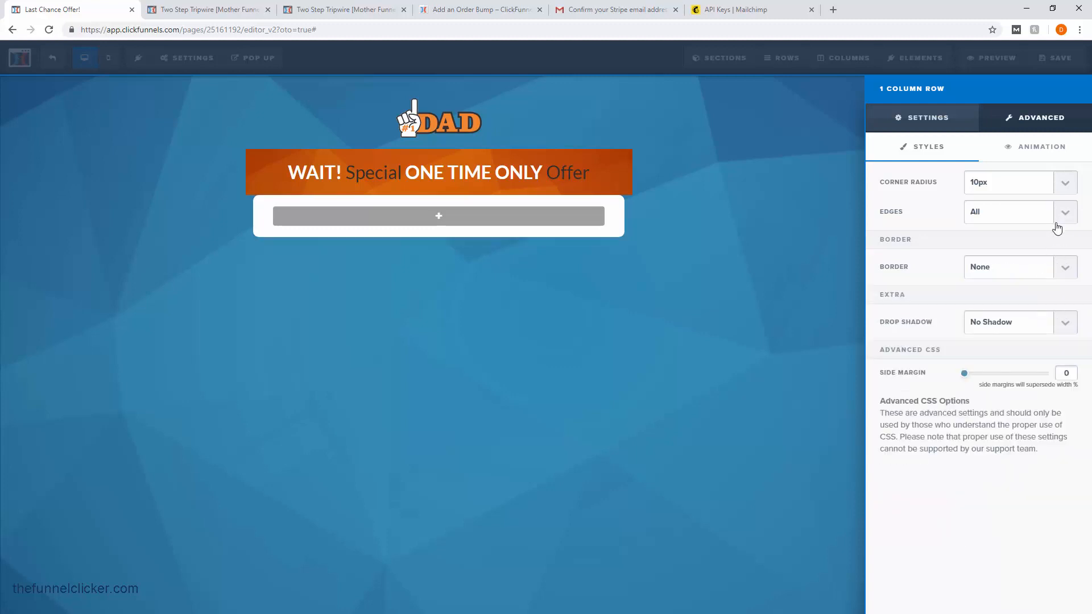
Limit the white row's rounded corners to its bottom edges and save the page.
left_click(1064, 215)
left_click(1007, 251)
left_click(782, 337)
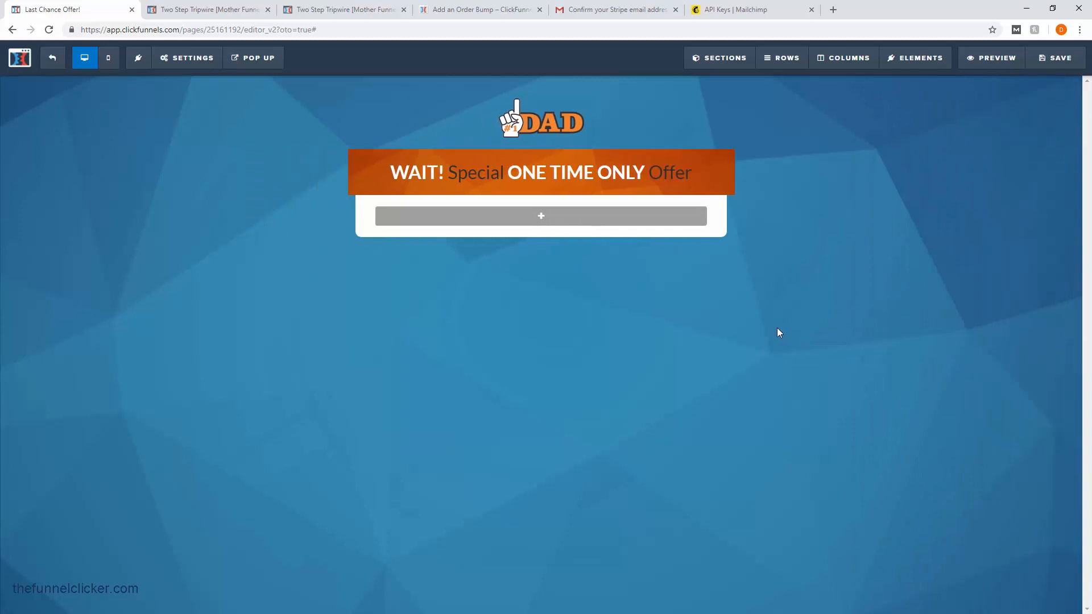
left_click(1060, 60)
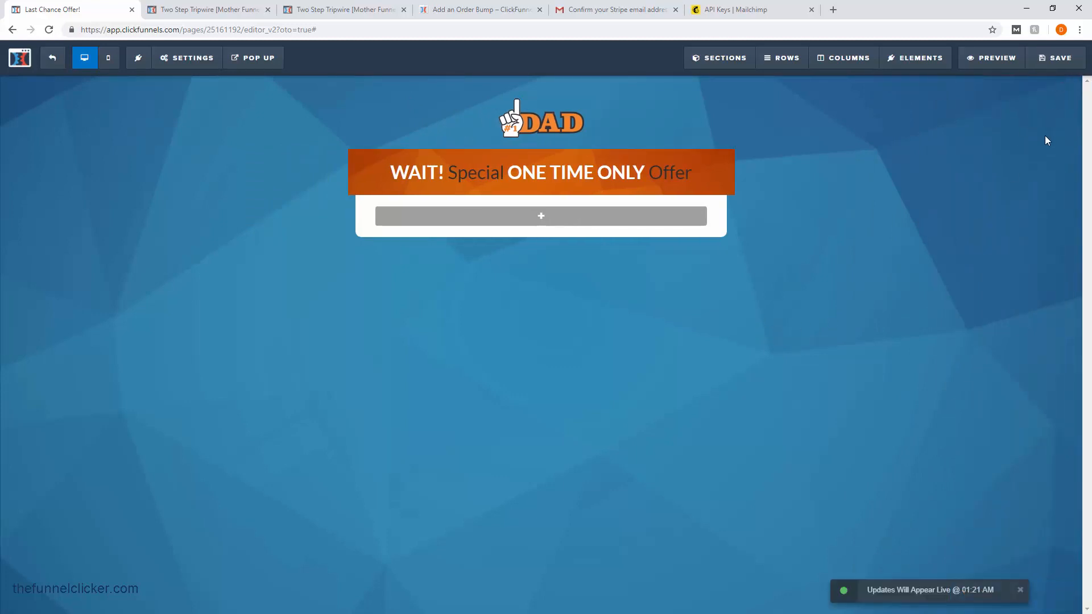
Add a sub-headline to the white row reading "Don't click away just yet.." and, on a second line, "Get a second item for 15% OFF right now.".
left_click(542, 217)
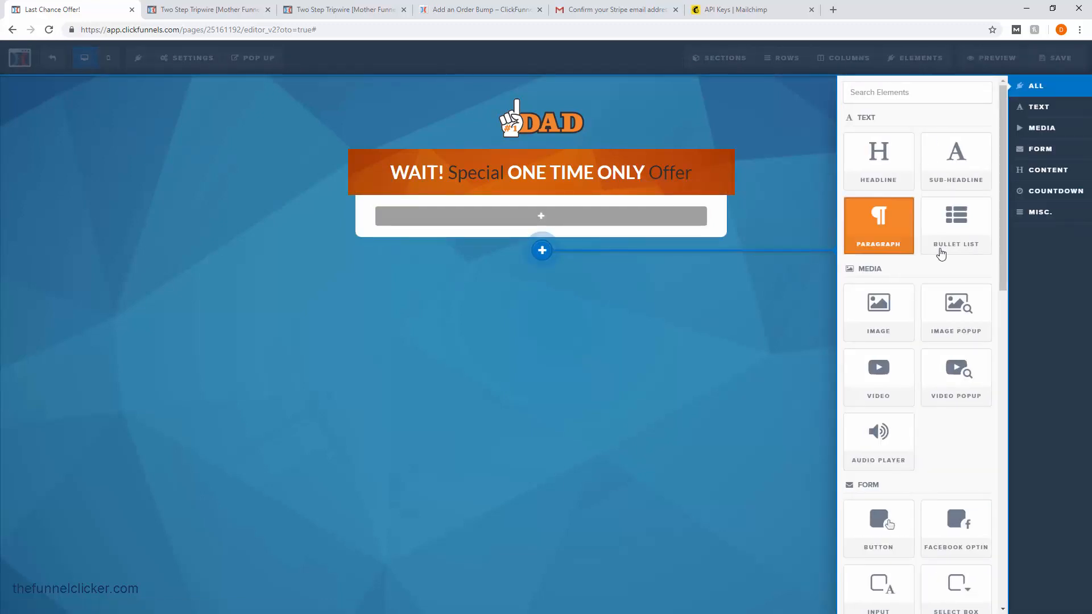
left_click(959, 159)
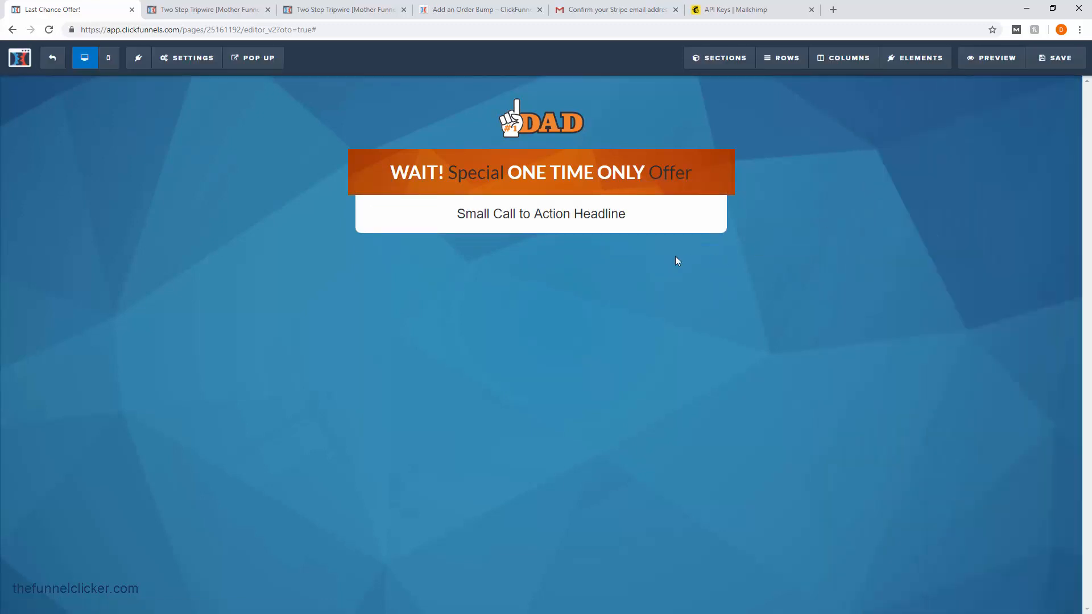
left_click(599, 216)
left_click_drag(633, 213, 449, 214)
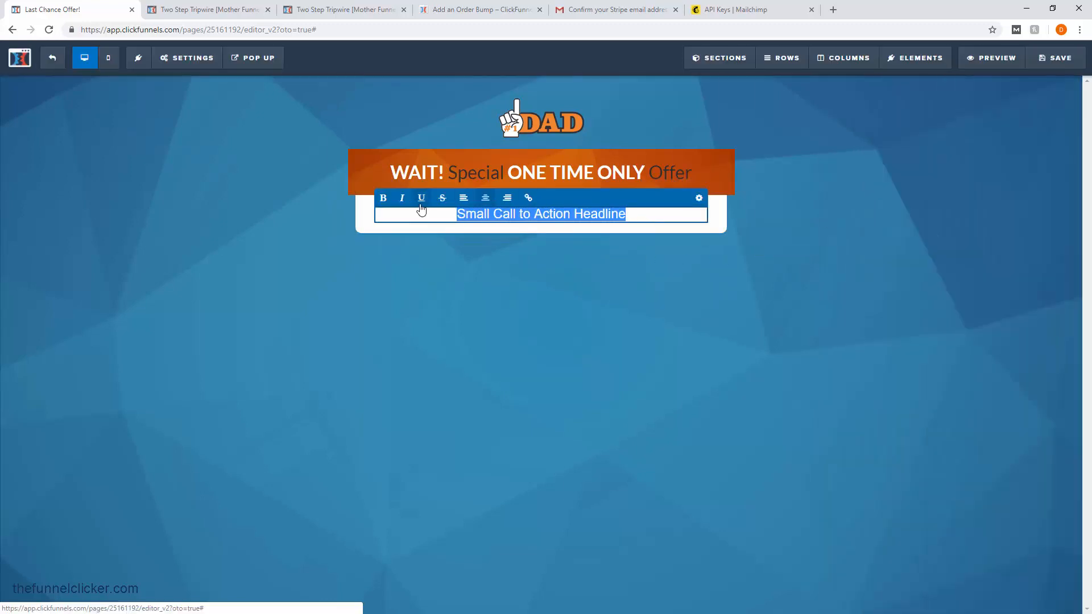
right_click(510, 210)
left_click(535, 268)
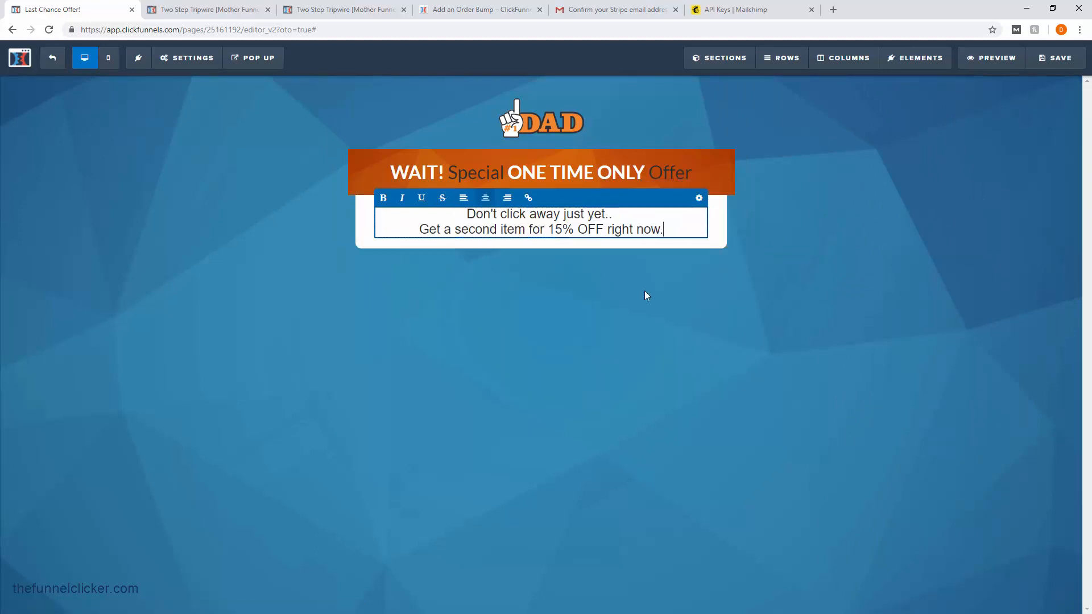
left_click(723, 307)
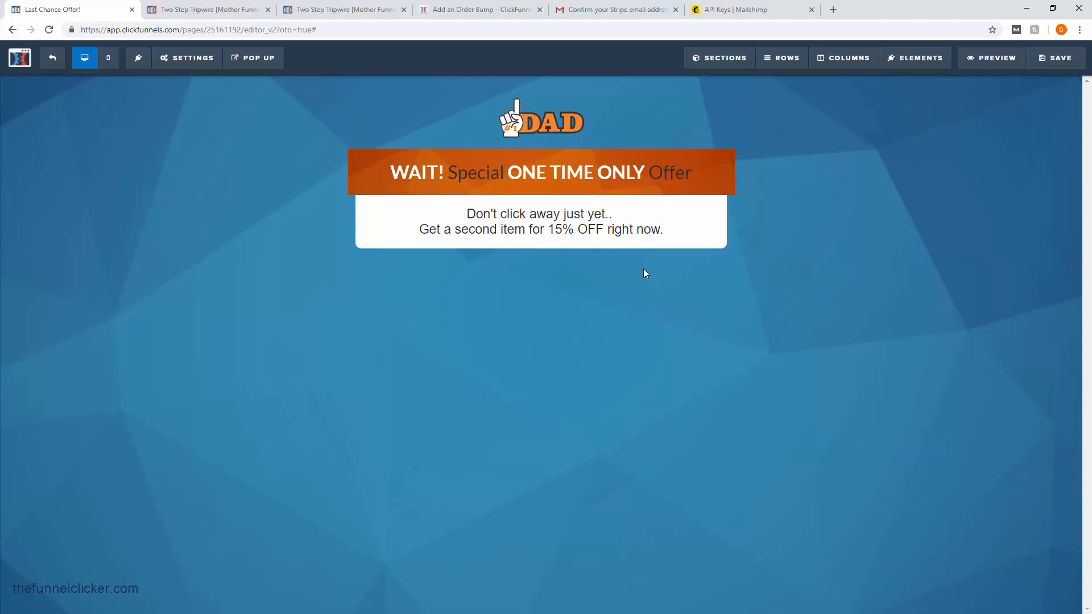
Make the words "second item" and "15% OFF" bold in the sub-headline.
left_click(581, 231)
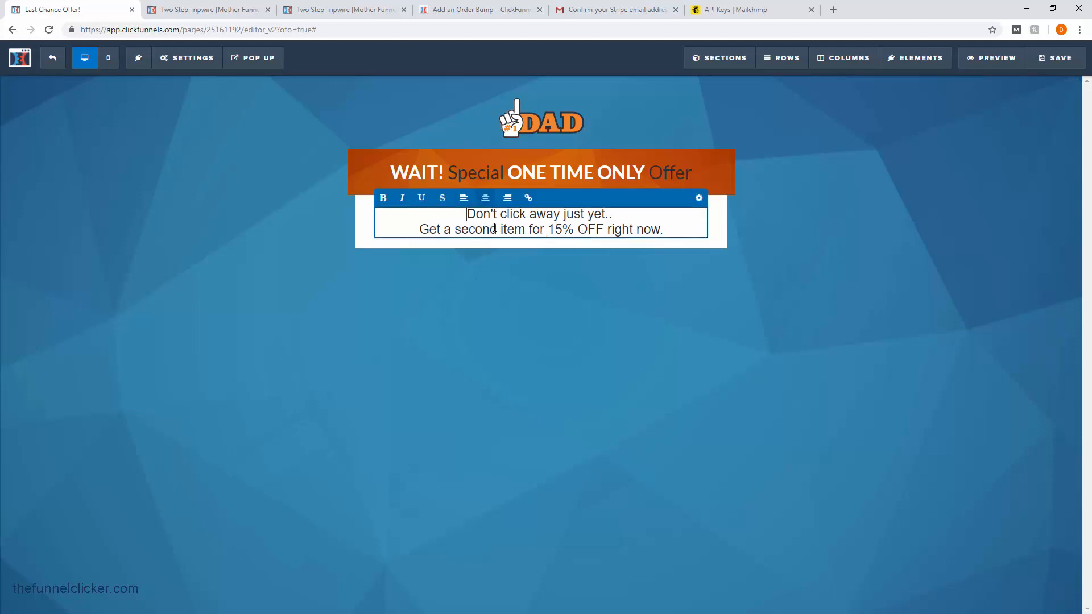
left_click_drag(457, 230, 524, 231)
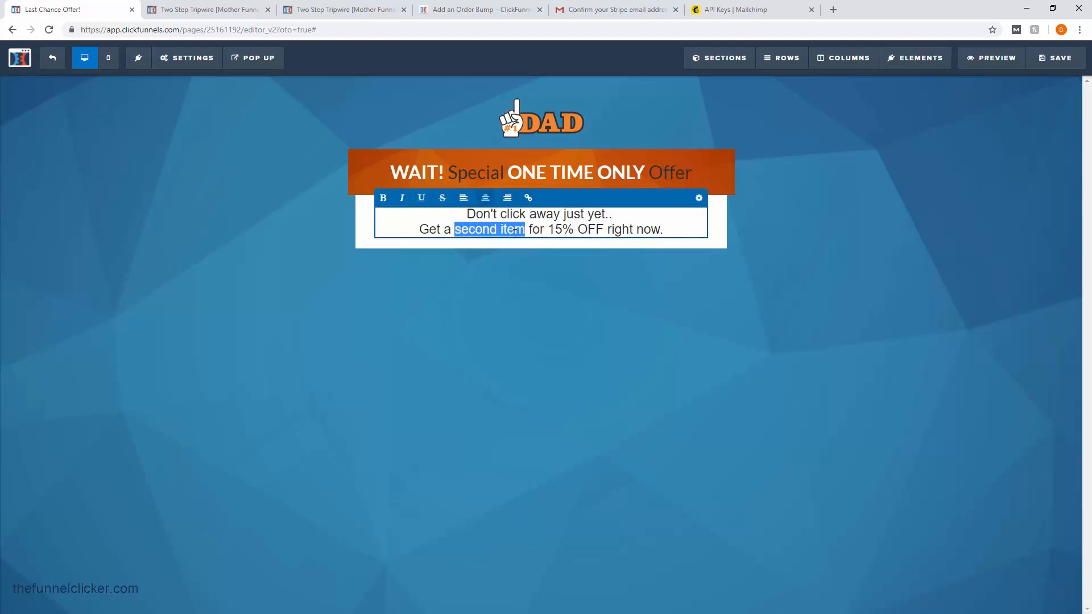
left_click(384, 199)
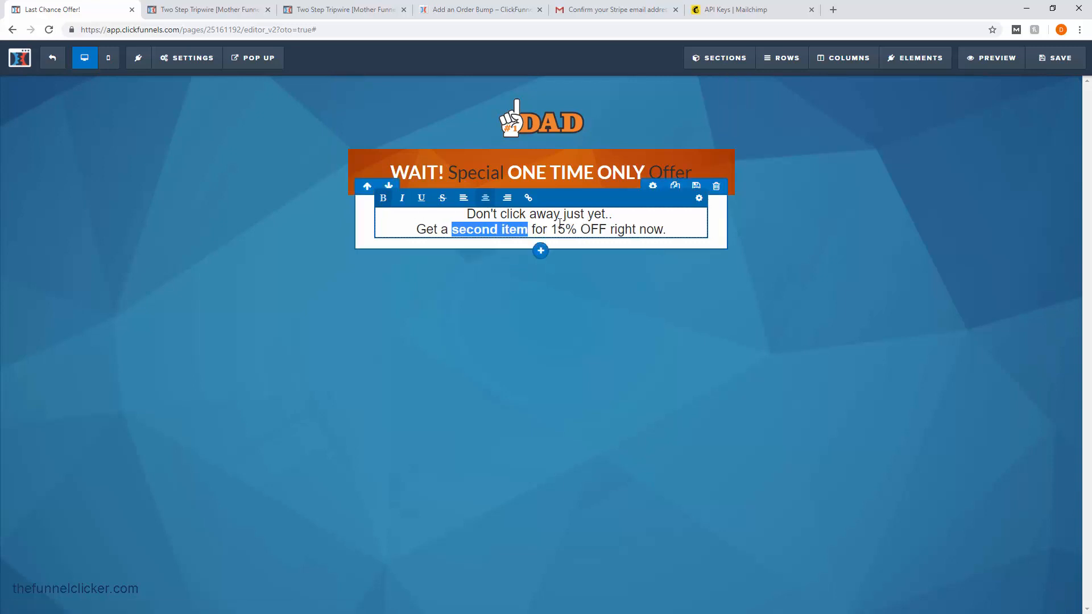
left_click_drag(551, 230, 608, 232)
left_click(384, 199)
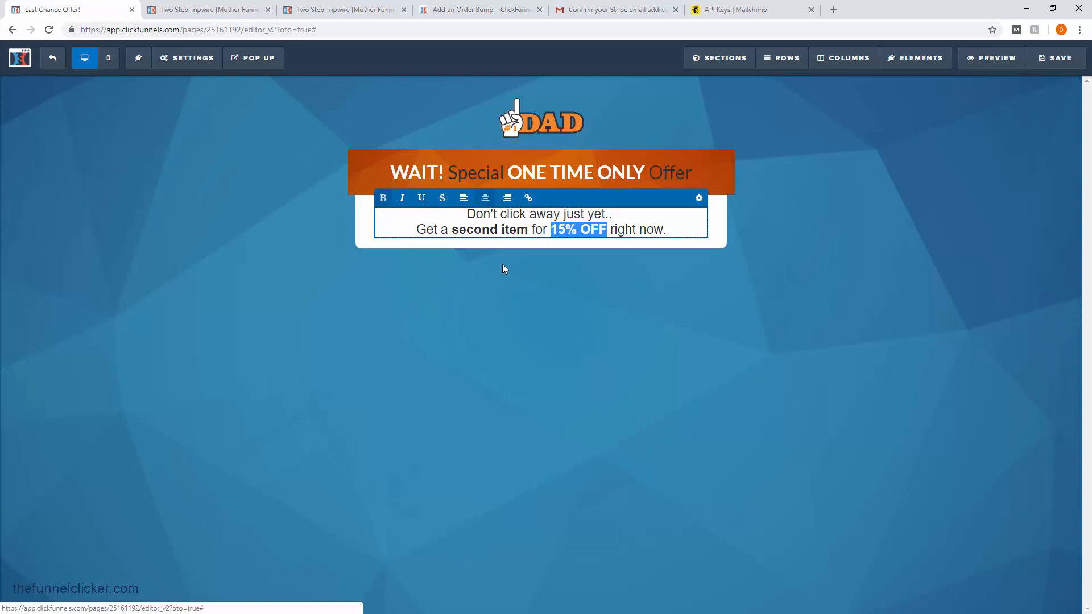
left_click(503, 264)
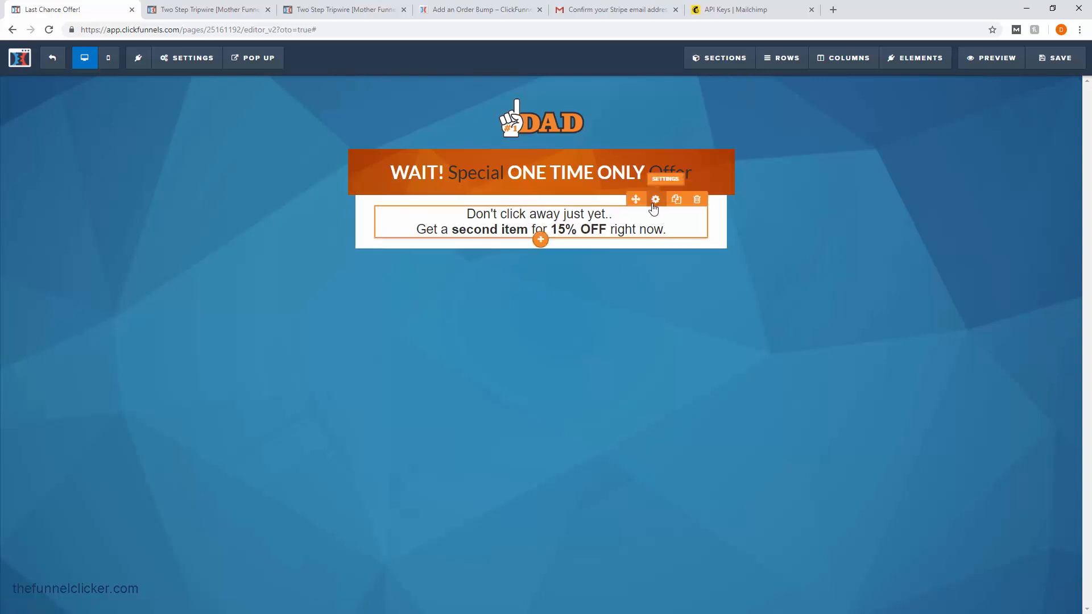
Set the sub-headline's bold color to red (#e43b2c) and its font family to Lato.
left_click(655, 200)
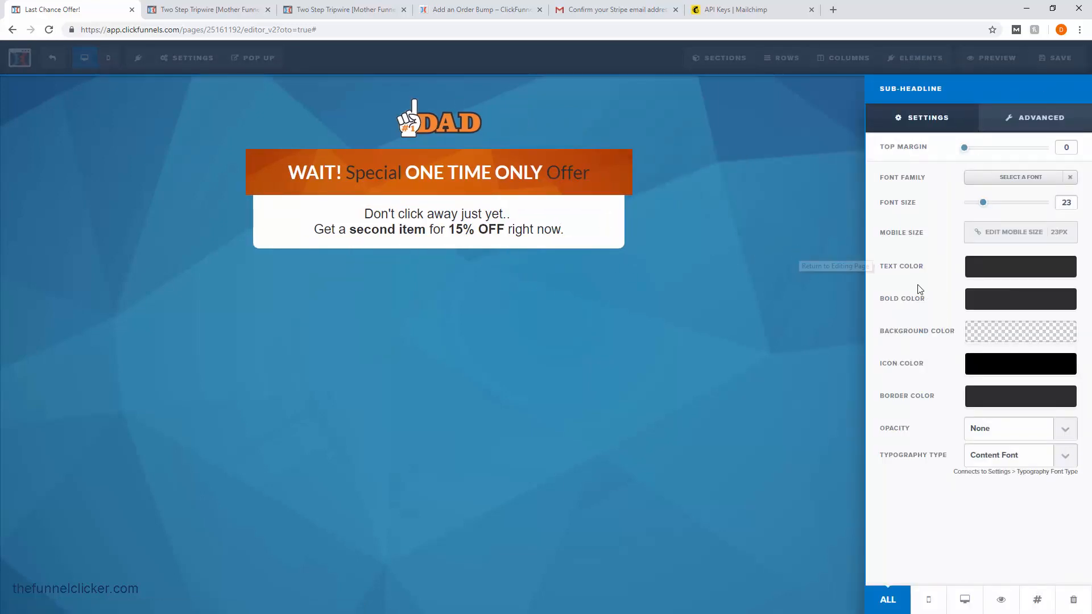
left_click(1001, 300)
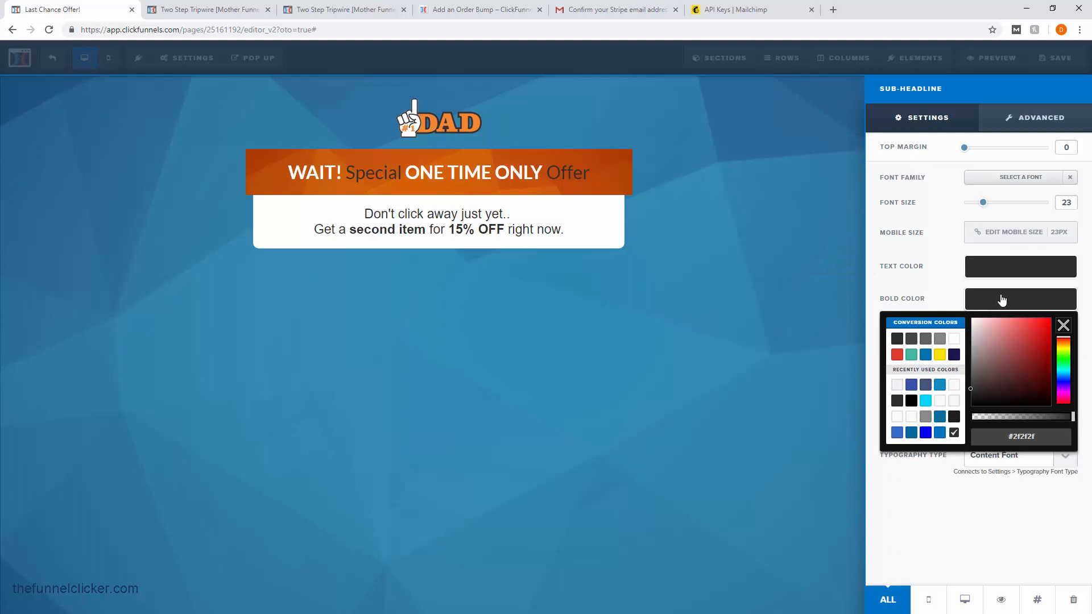
left_click(898, 357)
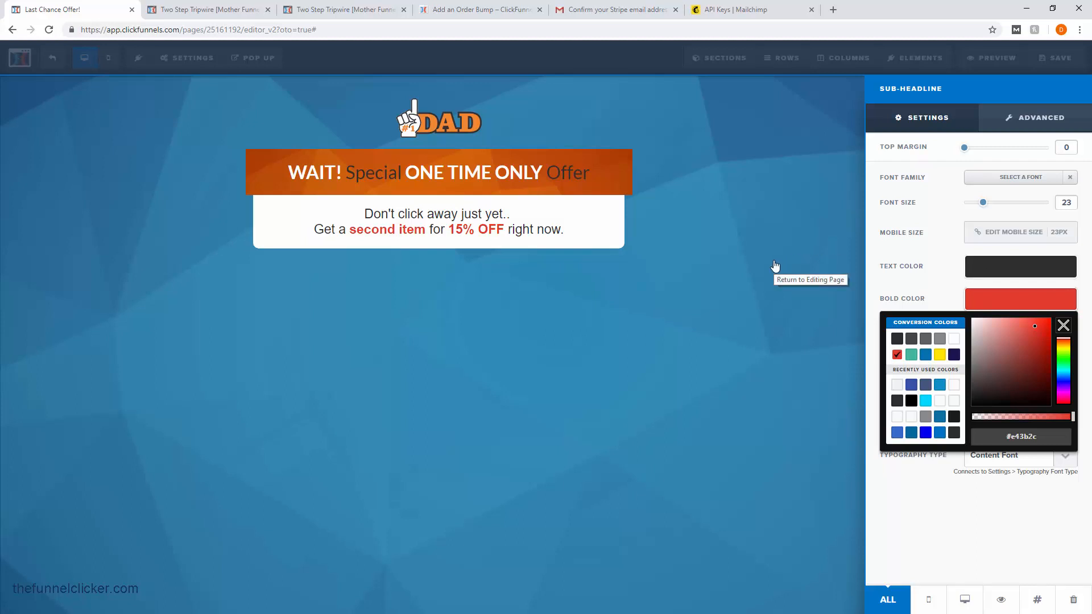
left_click(1001, 180)
left_click(1011, 222)
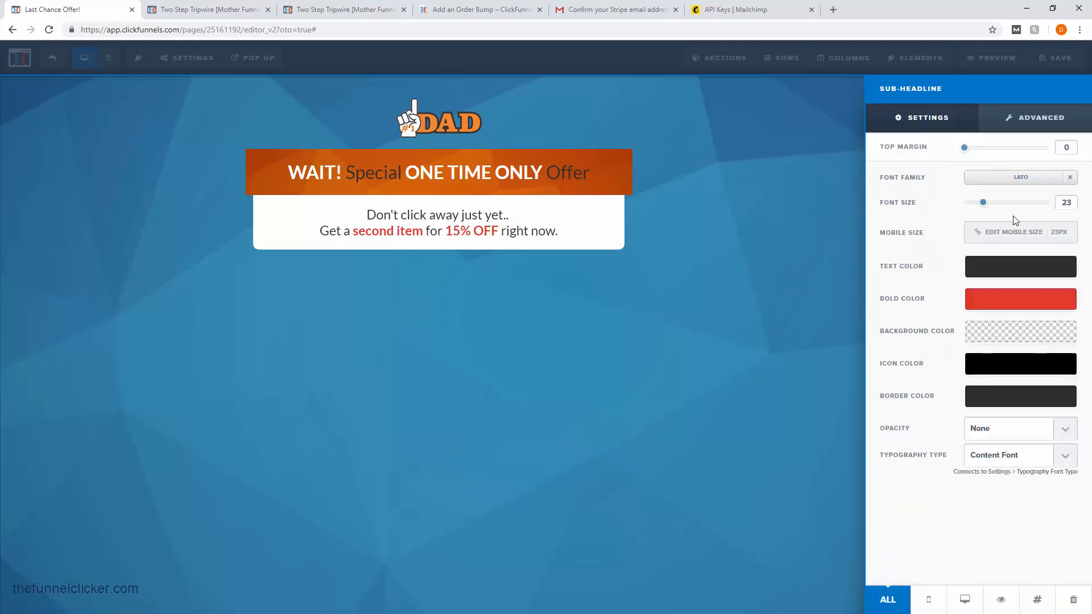
left_click(740, 324)
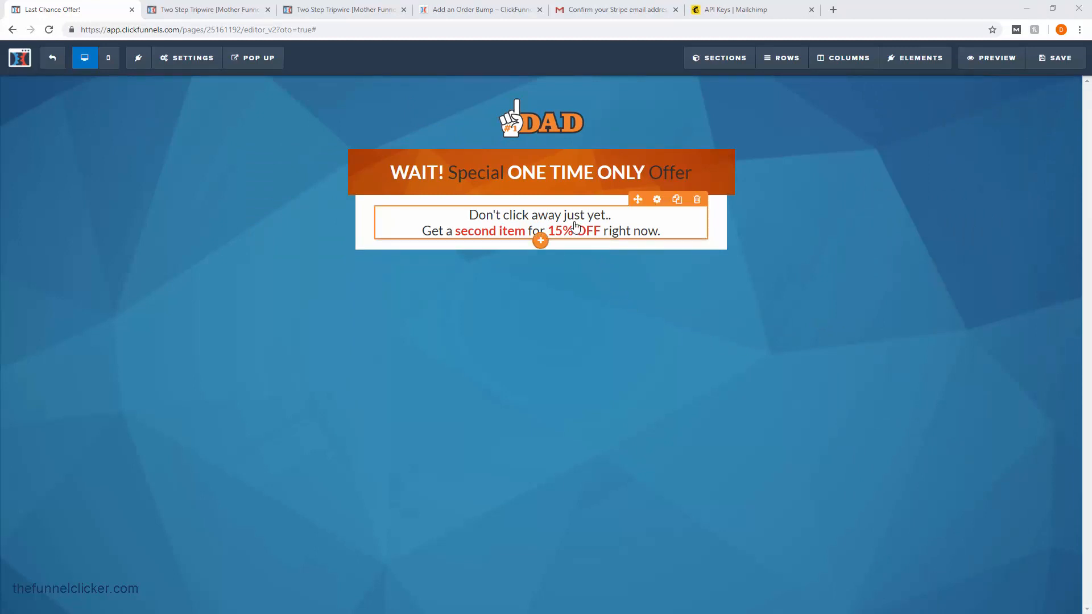
Add a second sub-headline below the first in the white row and greatly increase its top margin.
left_click(540, 242)
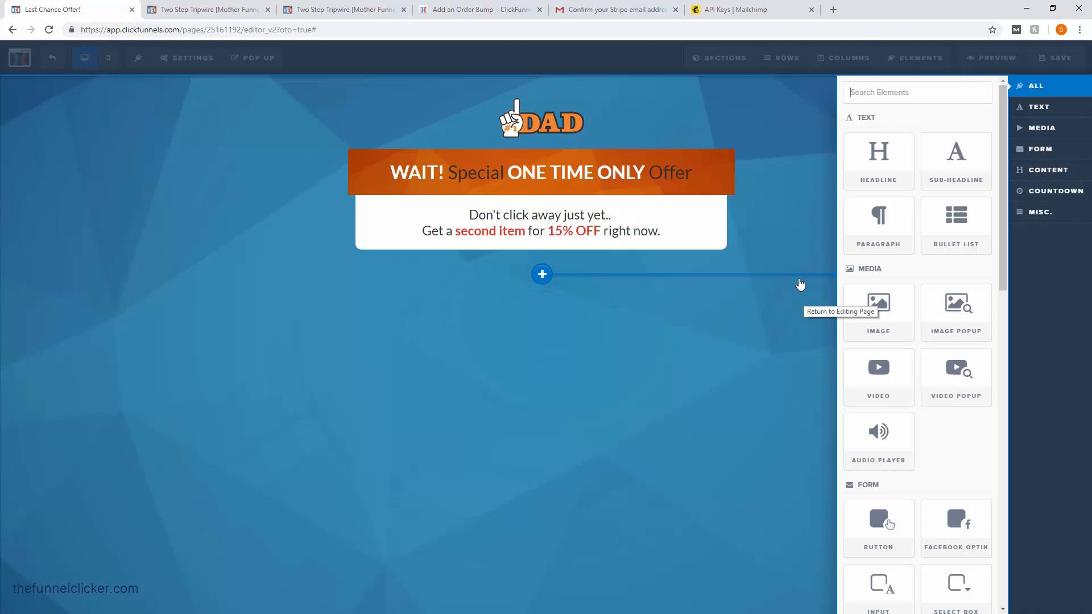
left_click(976, 163)
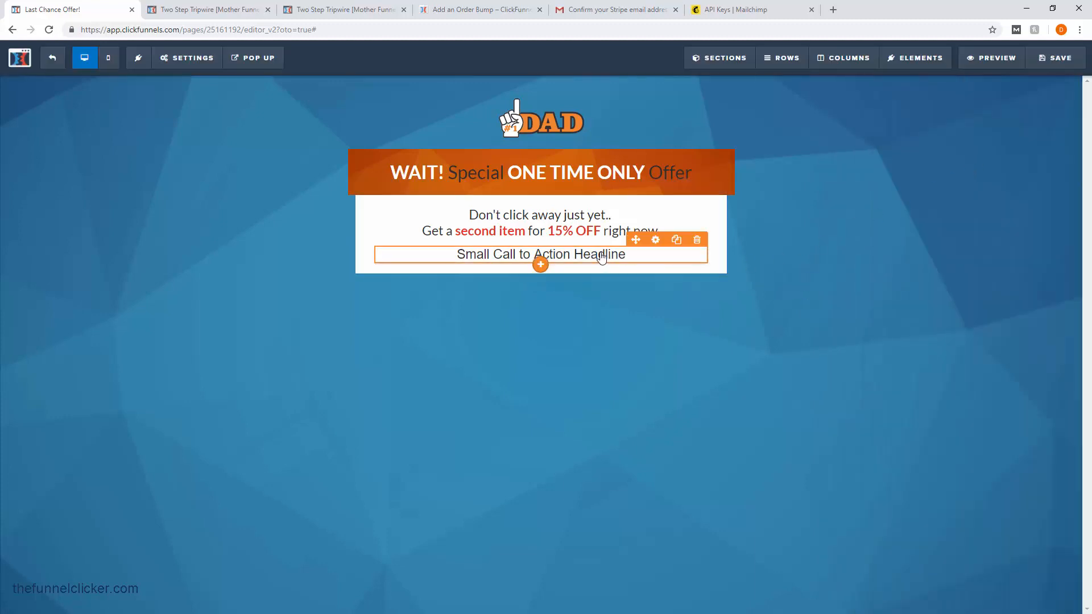
left_click(655, 240)
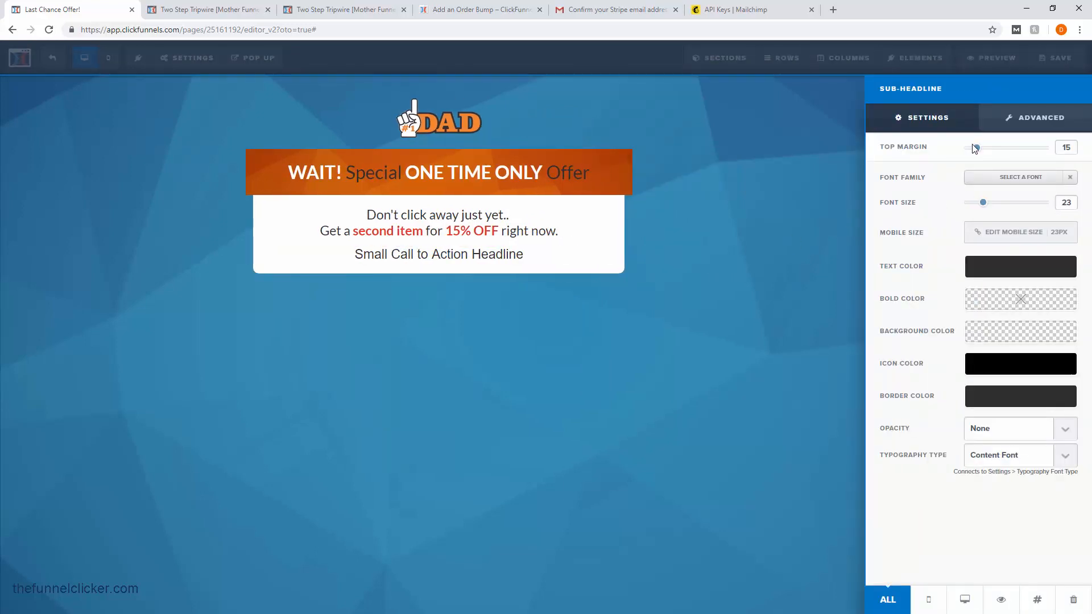
left_click_drag(980, 152, 1062, 152)
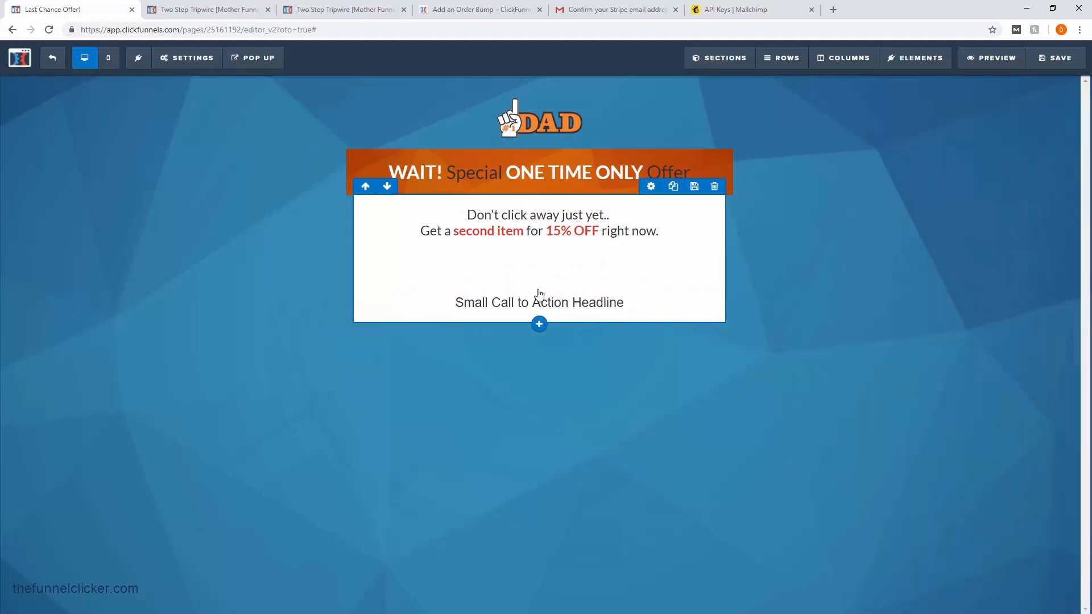
Replace the second sub-headline's placeholder text with "Was $13.99 - NOW $11.89".
left_click(541, 296)
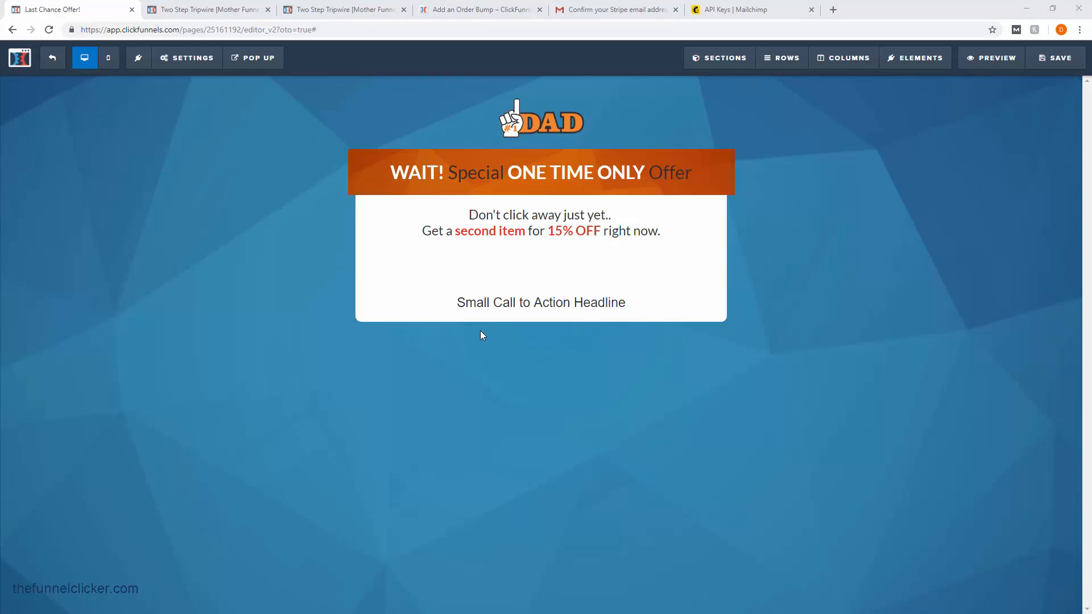
left_click(481, 305)
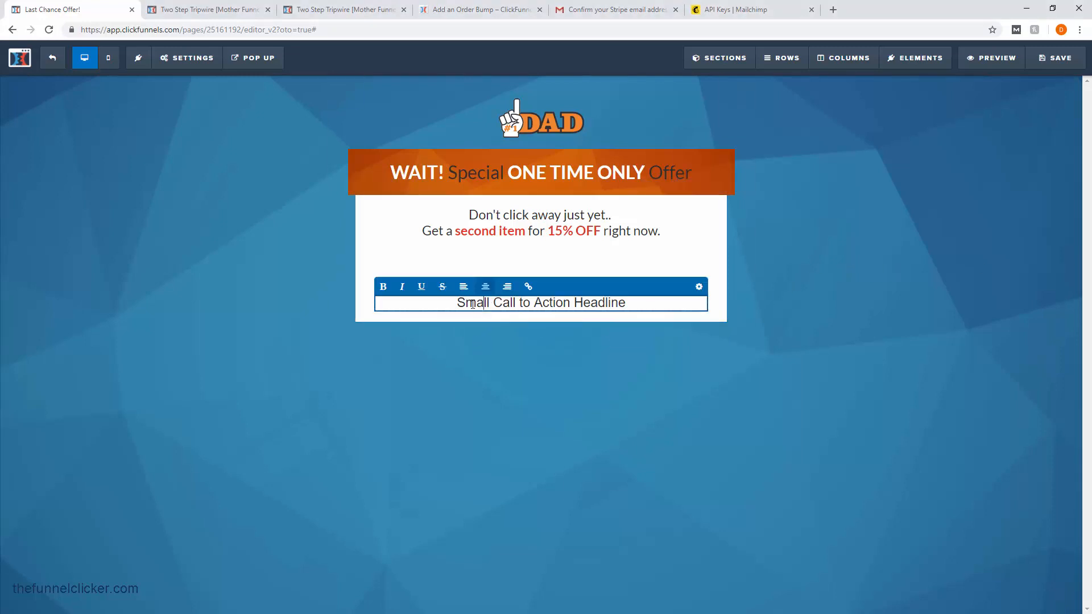
left_click_drag(454, 303, 690, 302)
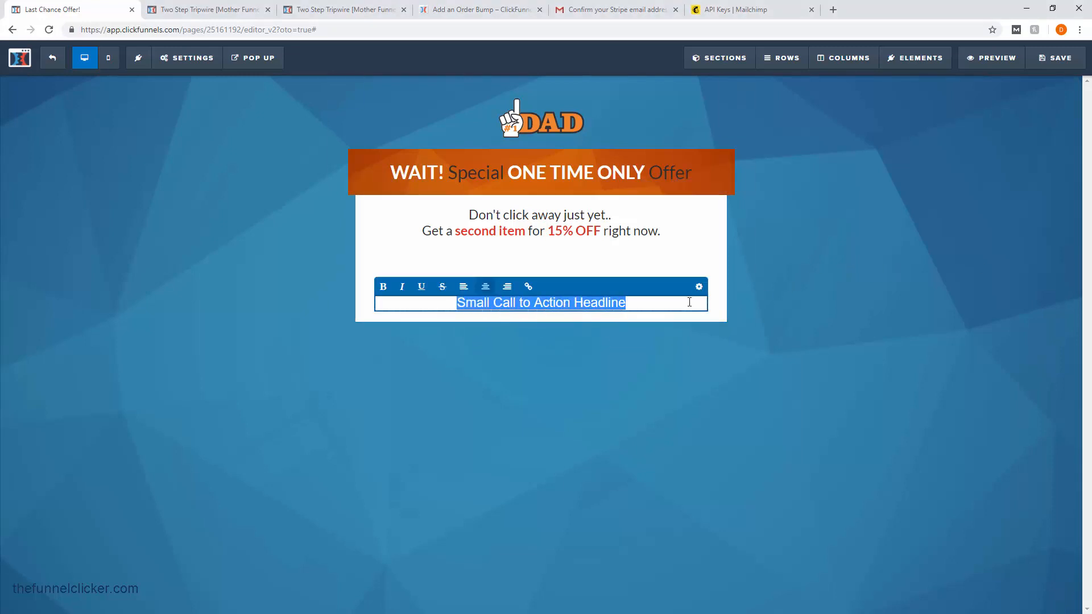
right_click(617, 303)
left_click(652, 363)
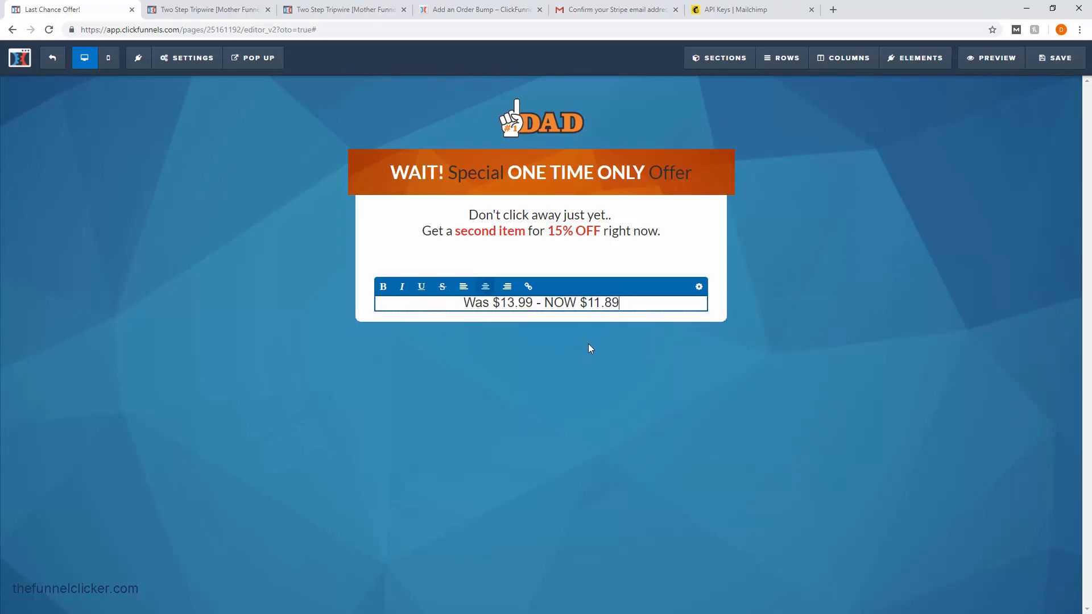
left_click(580, 342)
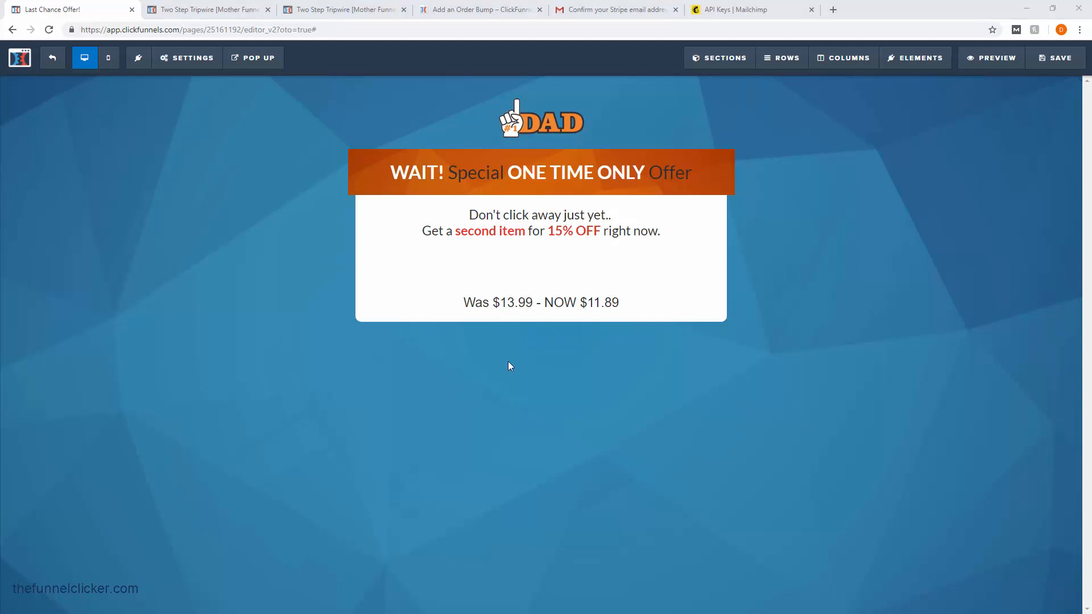
Strike through "$13.99" and make "NOW $11.89" bold in the price sub-headline.
left_click(491, 303)
left_click_drag(492, 303, 534, 302)
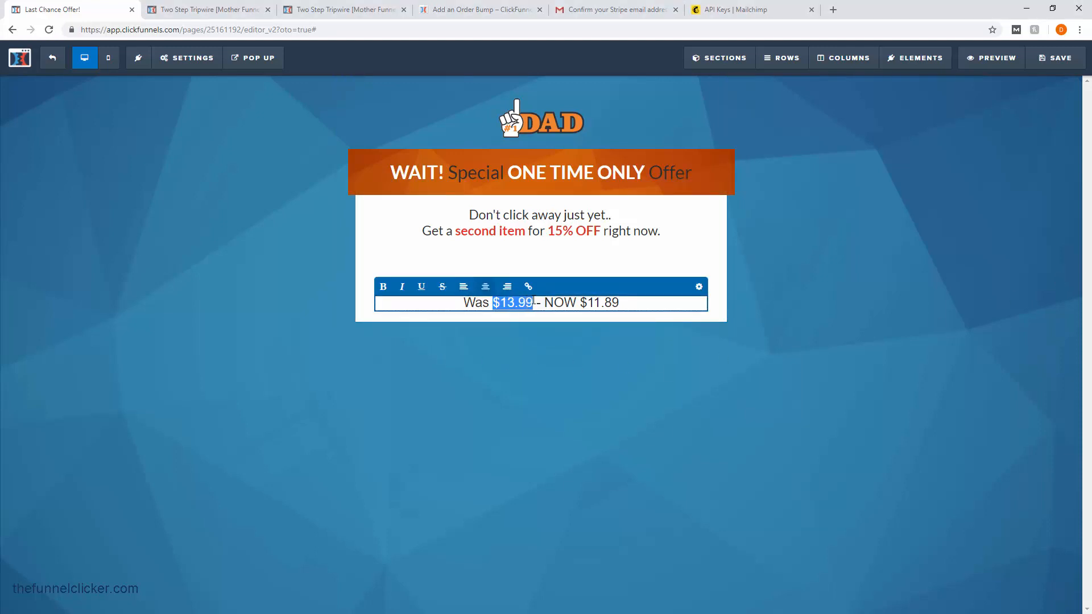
left_click(442, 286)
left_click(490, 343)
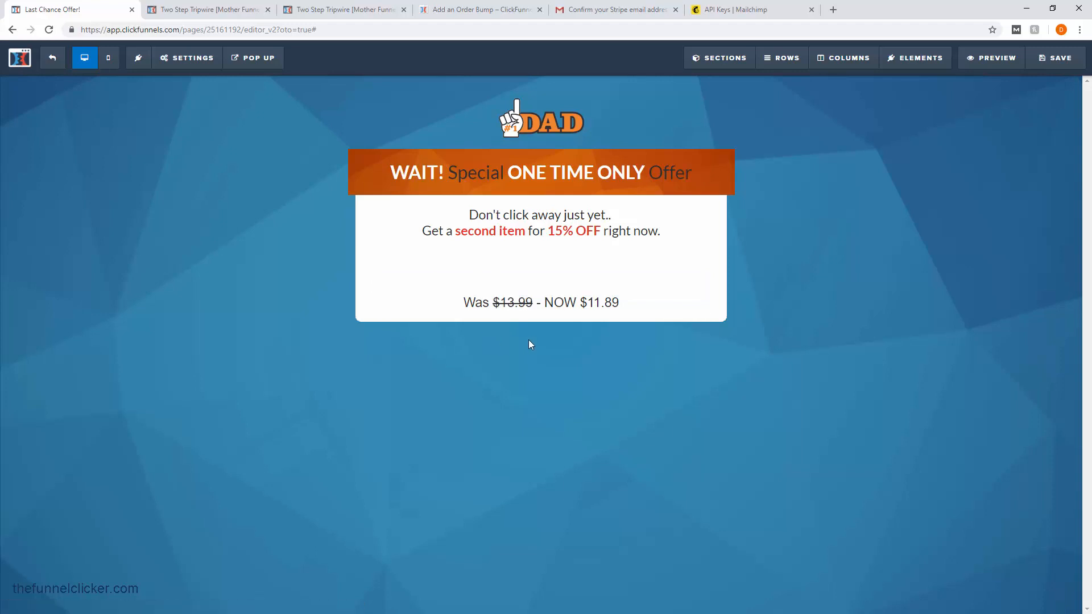
left_click(549, 303)
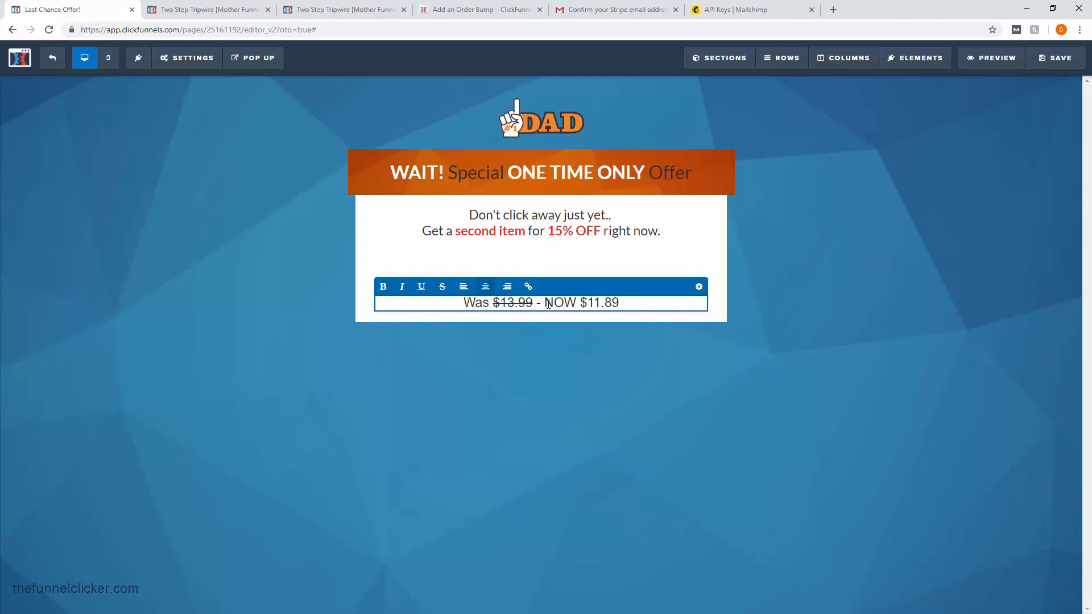
left_click_drag(546, 303, 624, 302)
left_click(383, 287)
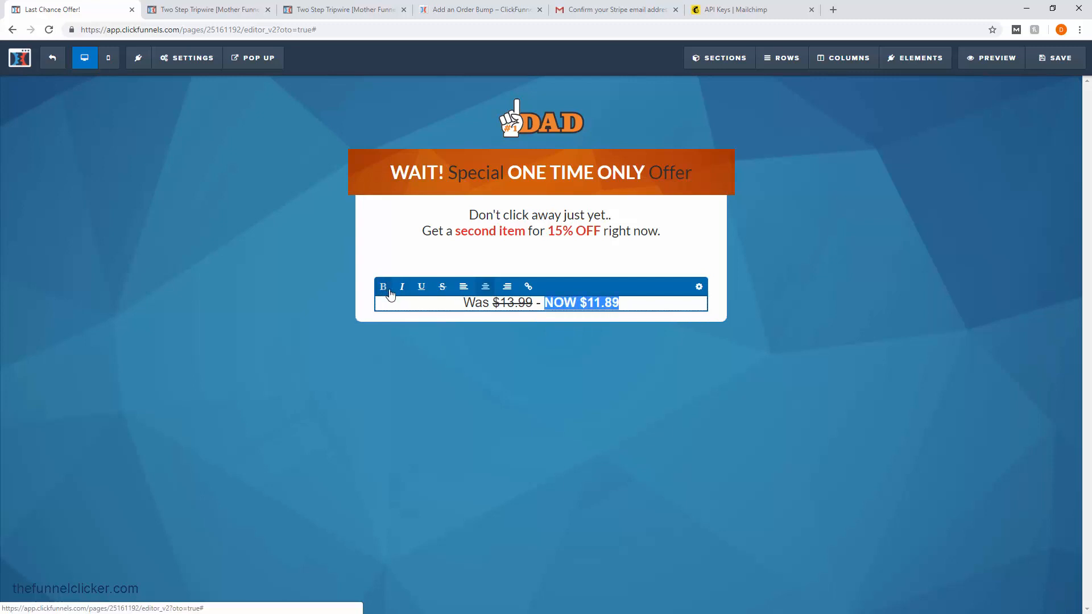
left_click(477, 343)
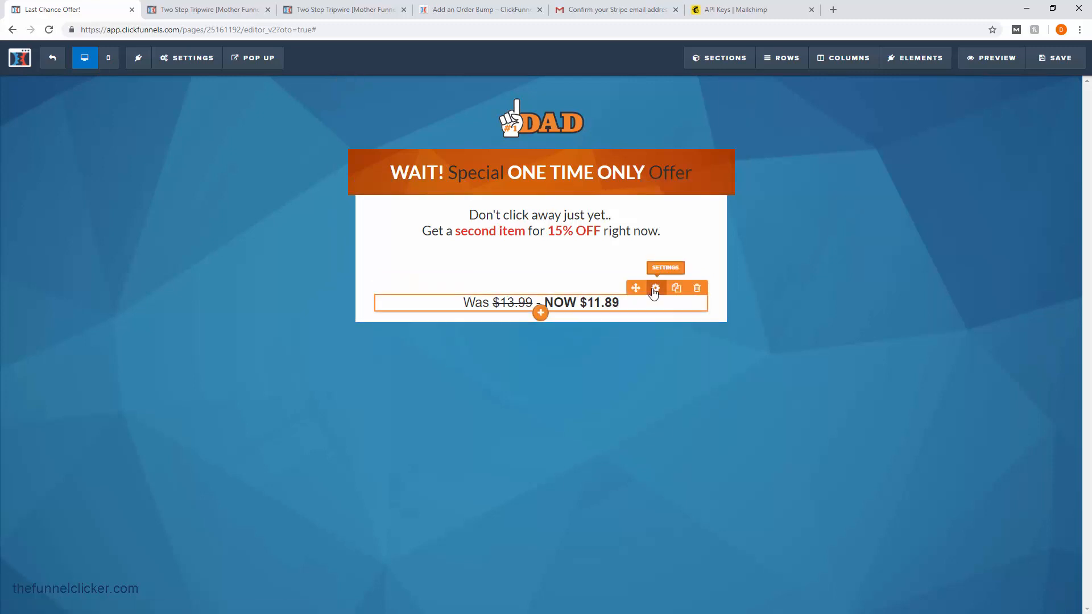
Set the price sub-headline's bold color to dark green (#297e0b).
left_click(656, 289)
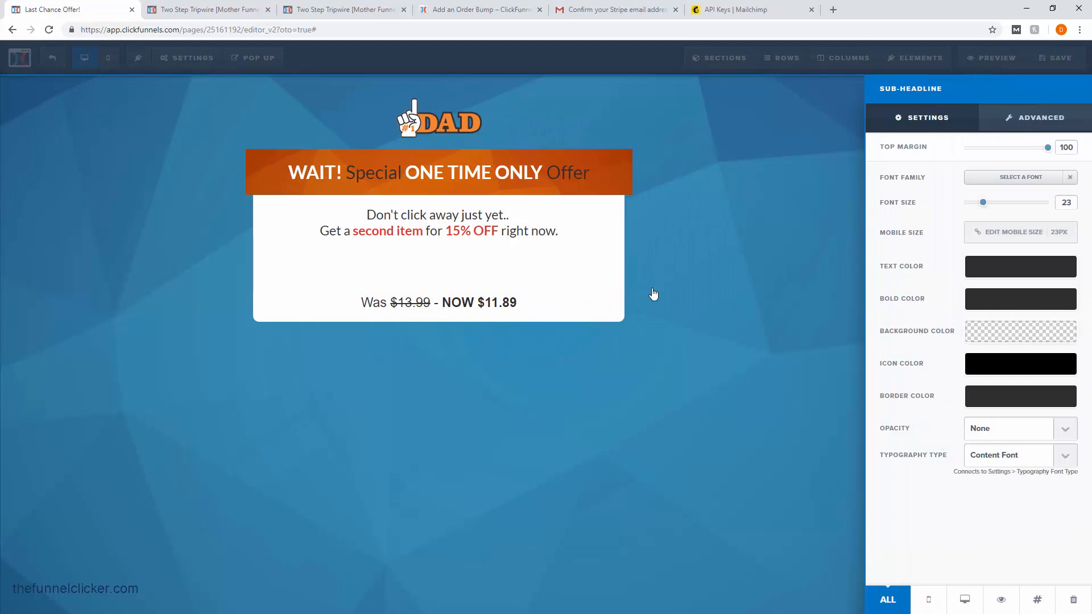
left_click(985, 299)
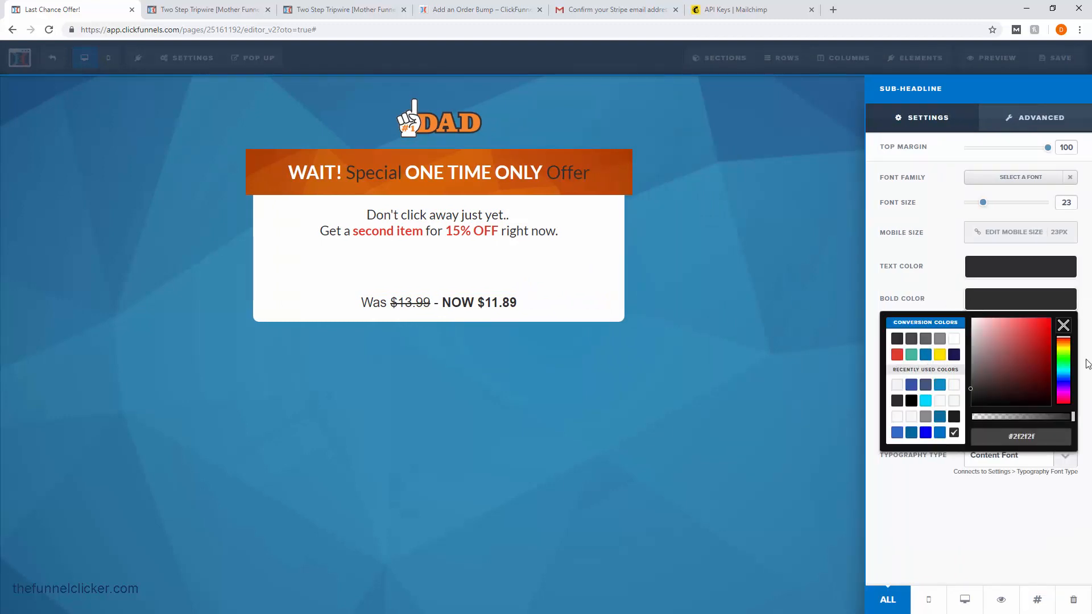
left_click(1067, 365)
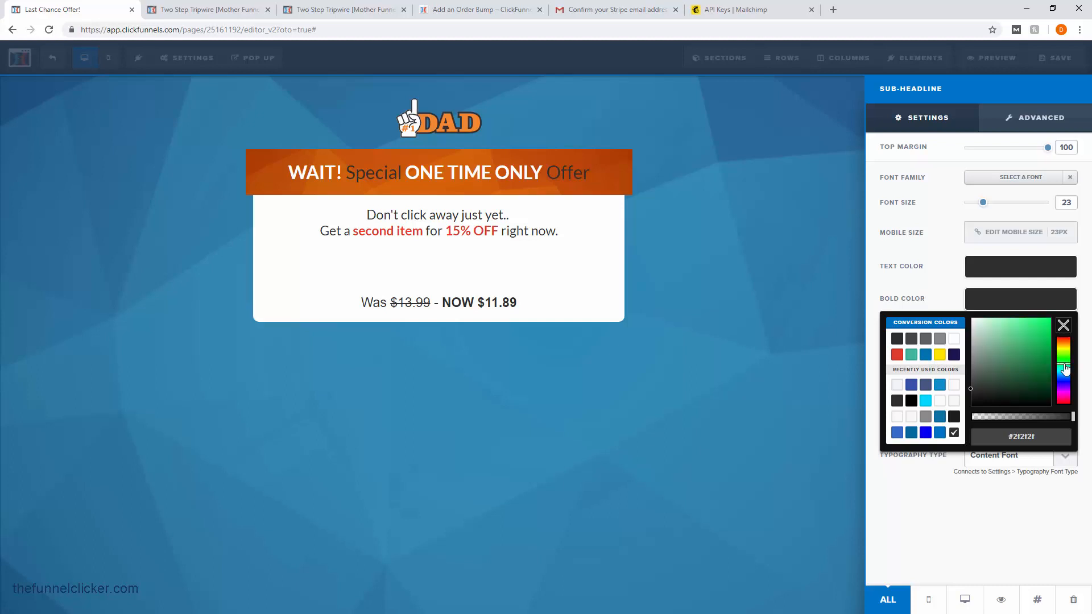
mouse_move(1067, 369)
left_mouse_down()
mouse_move(1048, 334)
mouse_move(1044, 365)
left_mouse_up()
left_click(1048, 325)
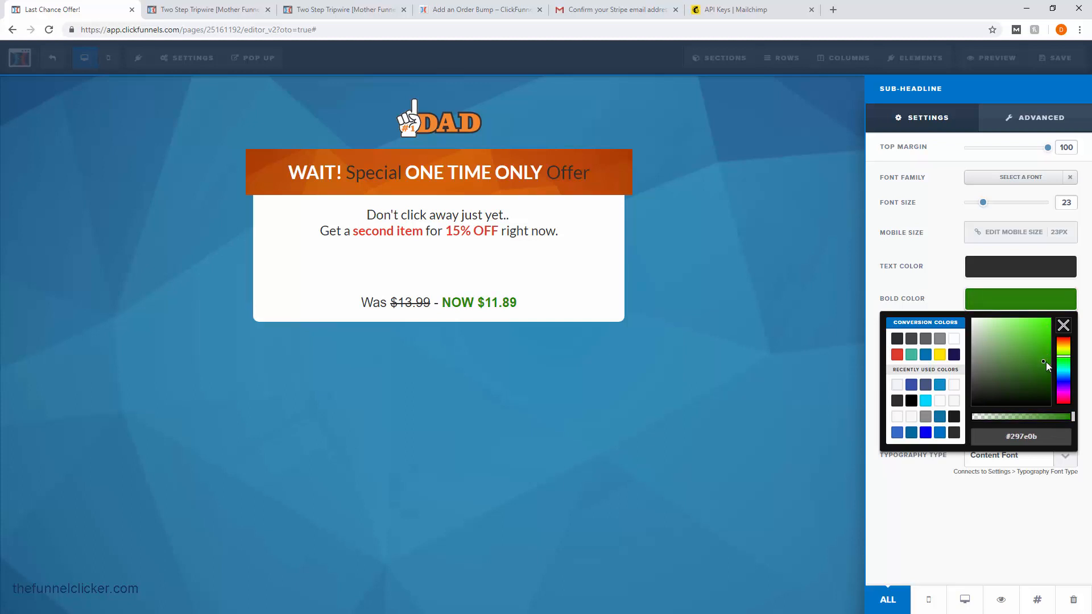
left_click(883, 470)
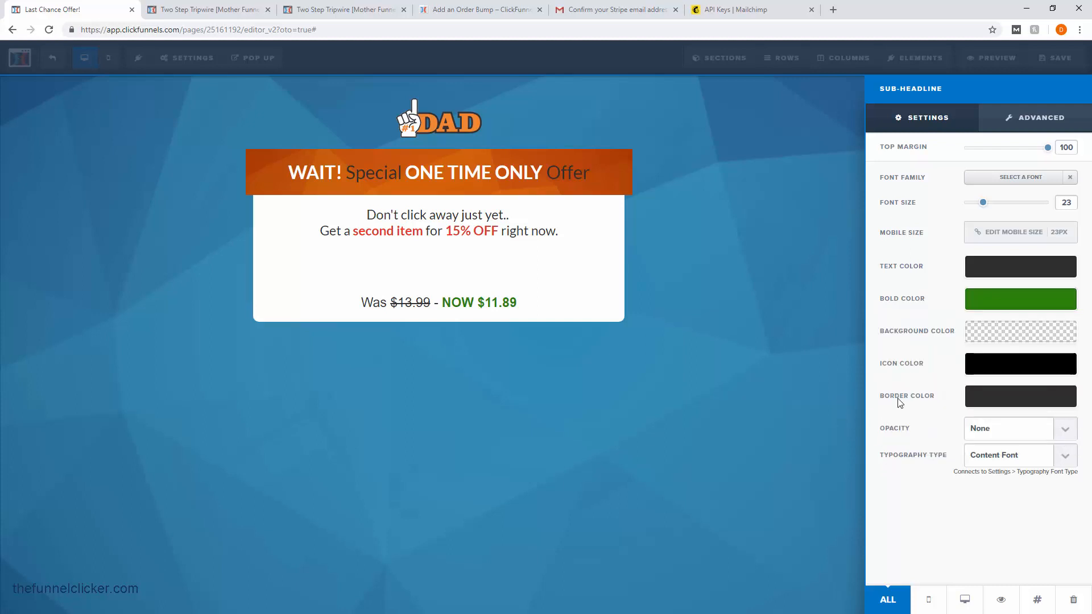
left_click(779, 400)
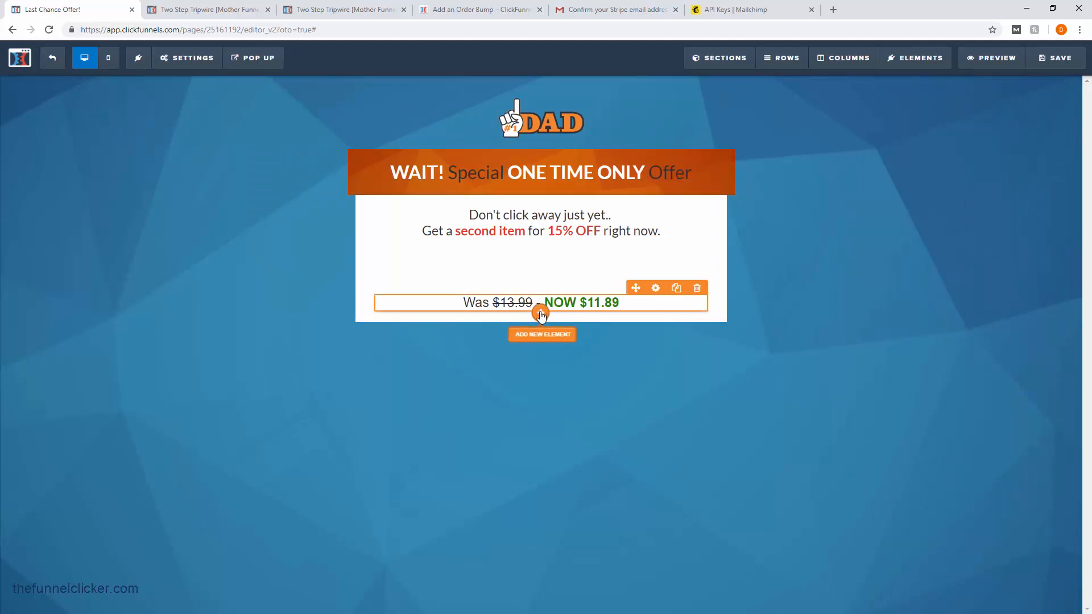
Add an image popup element below the price line and use the single white #1 DAD mug picture as its thumbnail.
left_click(541, 313)
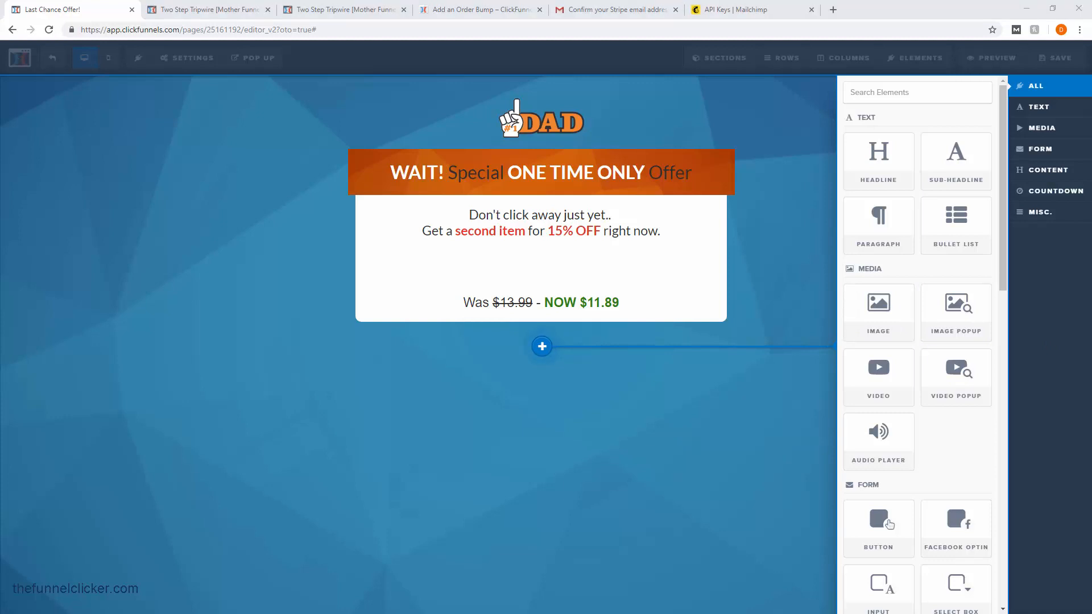
left_click(962, 316)
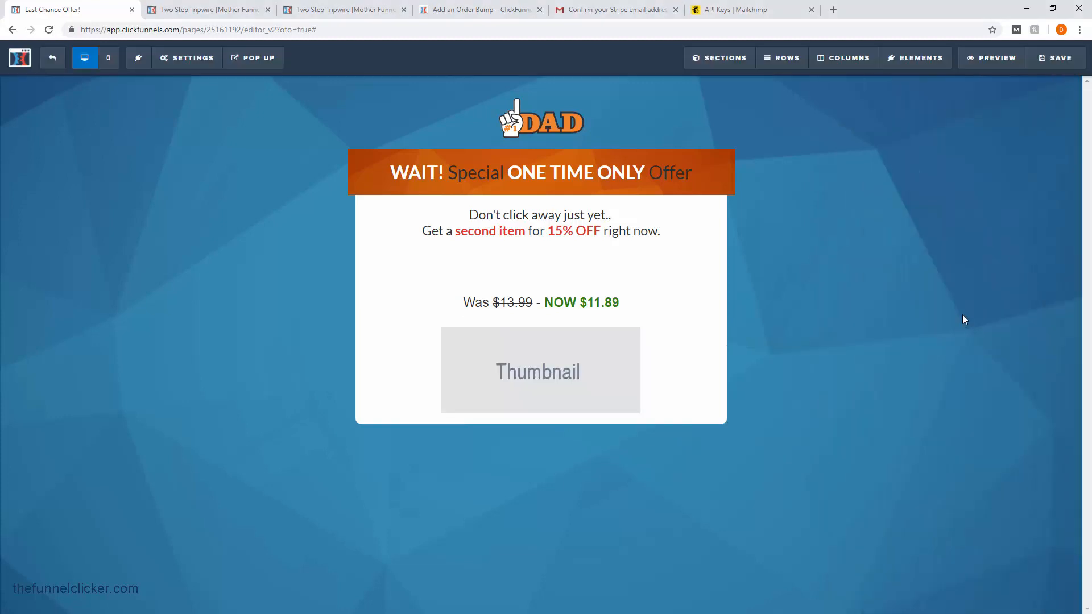
left_click(589, 357)
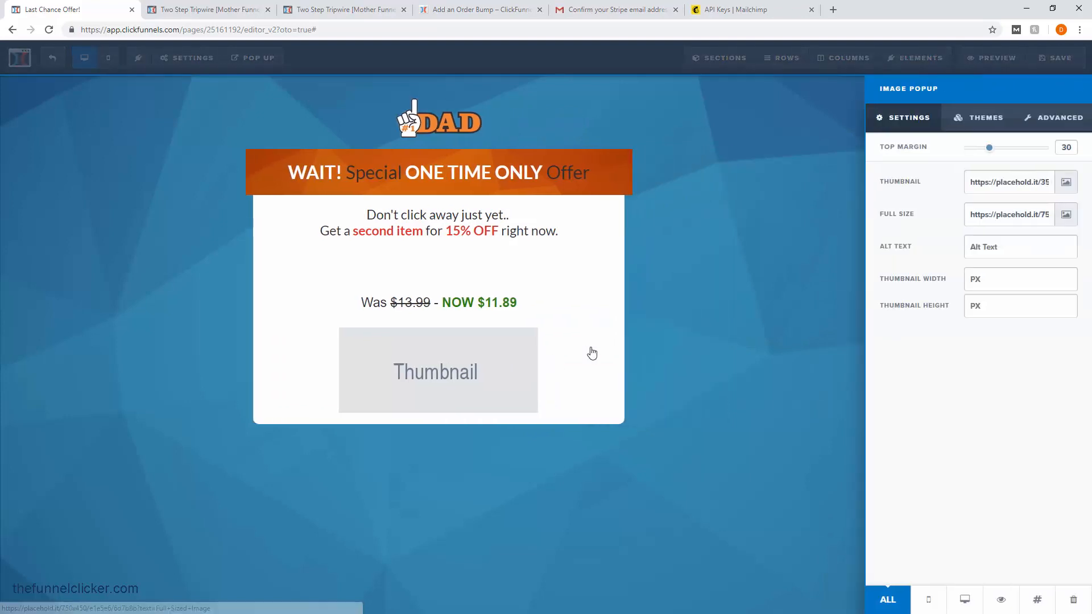
left_click(1074, 188)
left_click(406, 321)
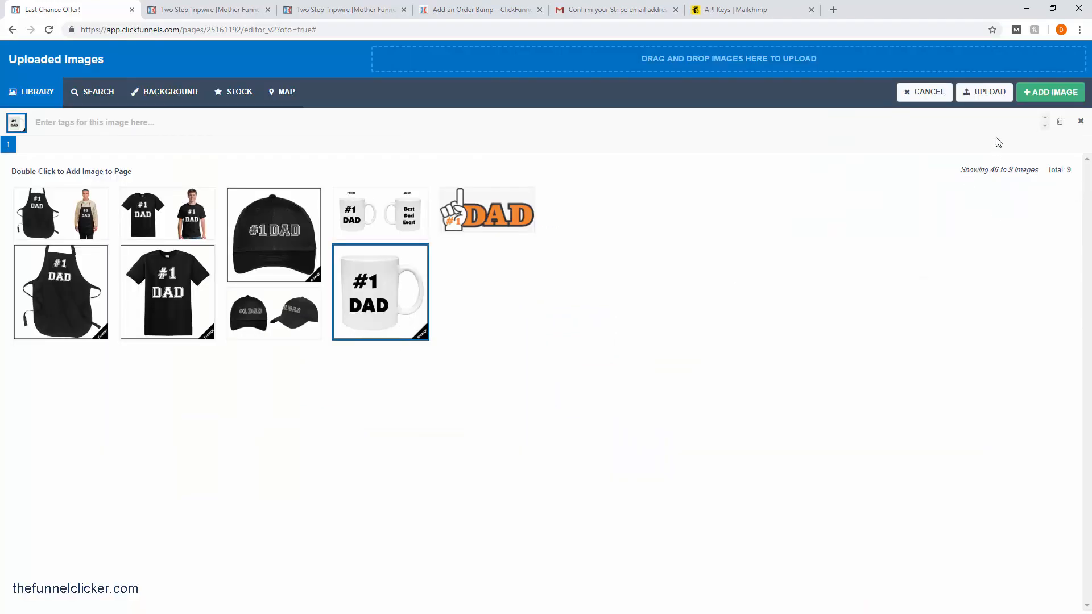
left_click(1050, 93)
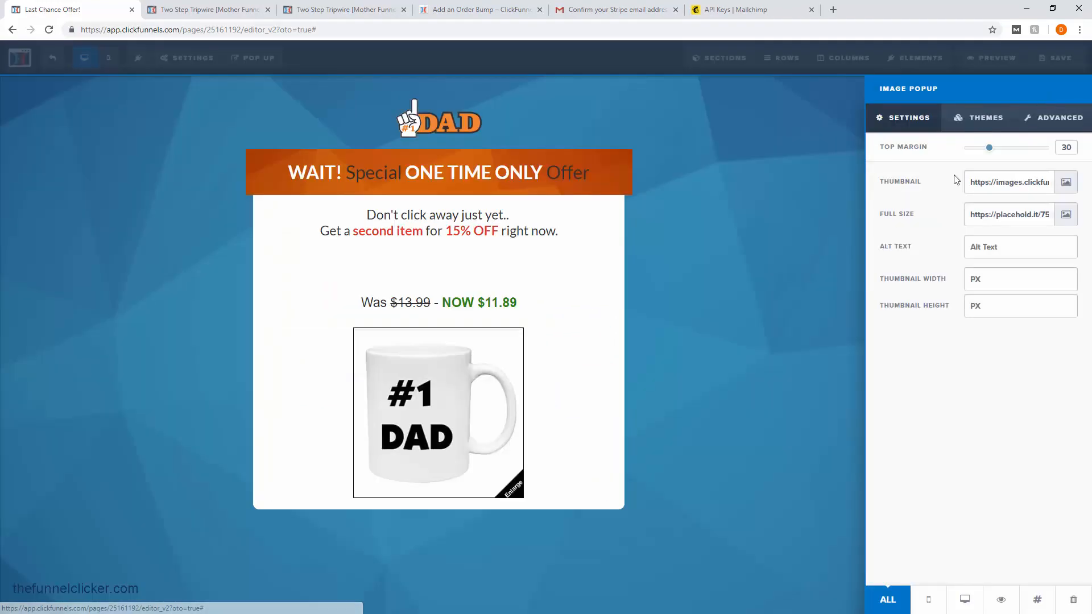
Set the image popup's full-size image to the picture showing the mug's front and back.
left_click(1067, 216)
left_click(377, 228)
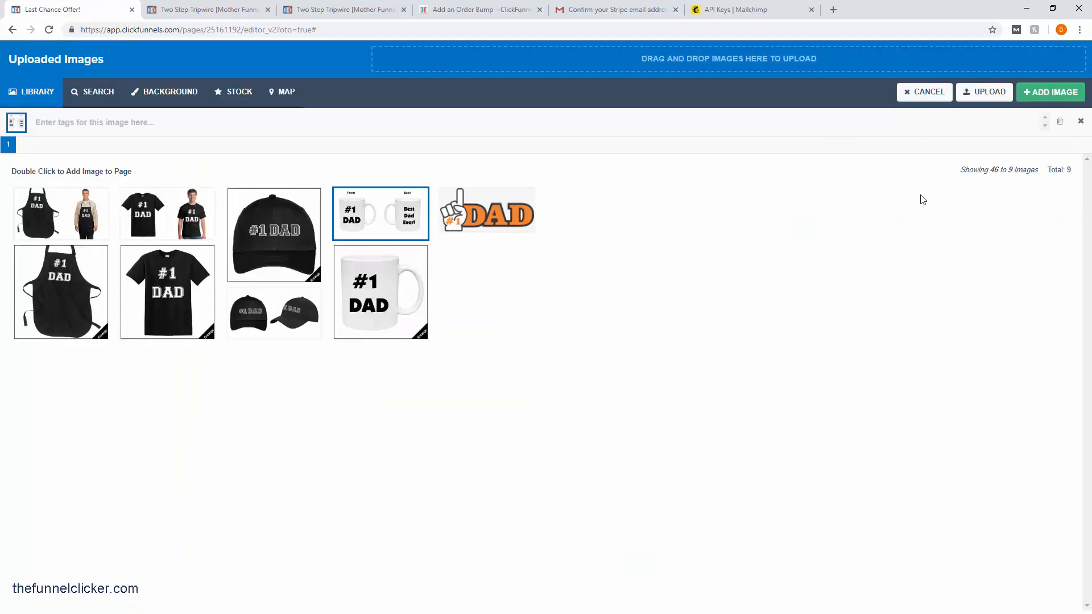
left_click(1033, 101)
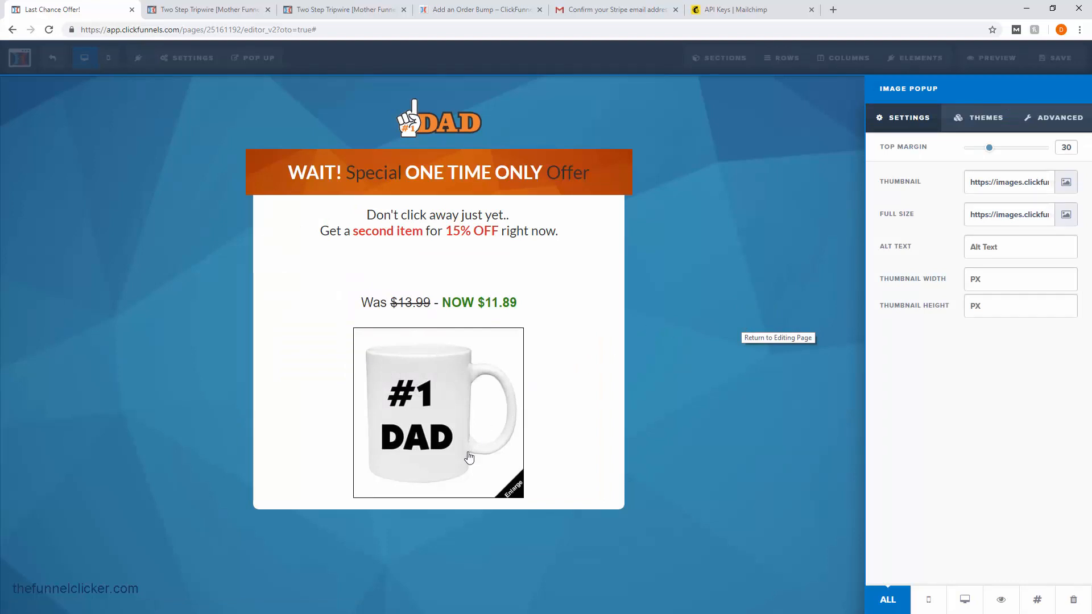
left_click(557, 466)
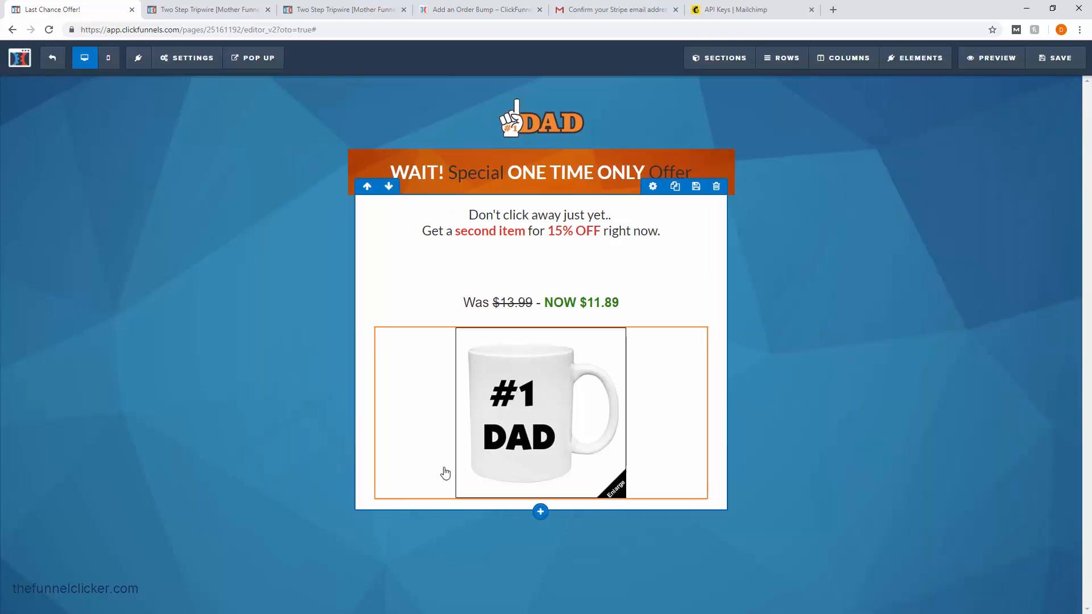
Add a button element below the mug image and set its text to "Add to Cart".
left_click(541, 501)
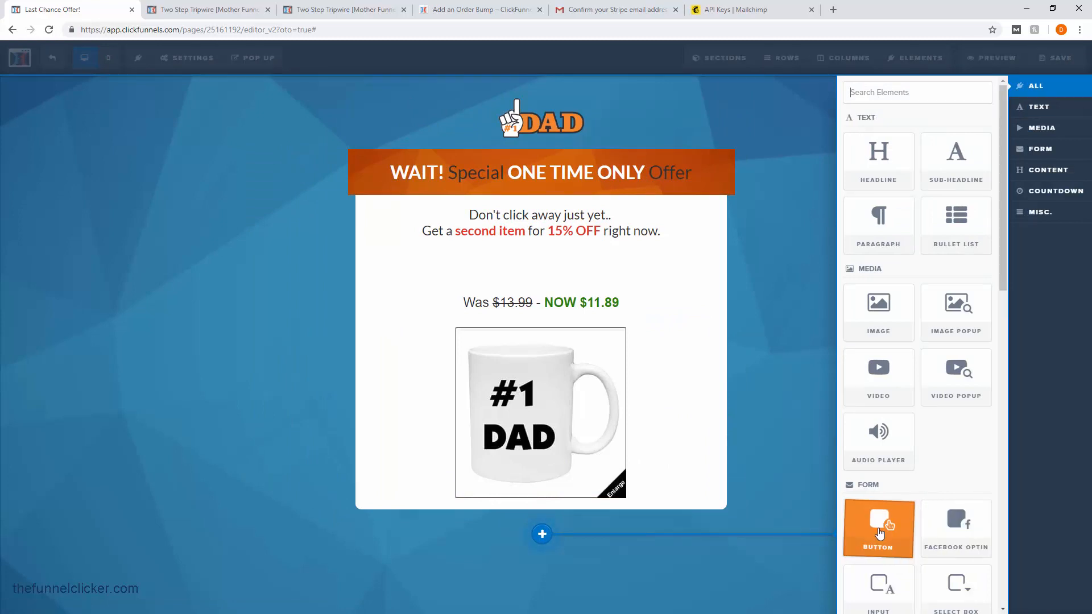
left_click(905, 521)
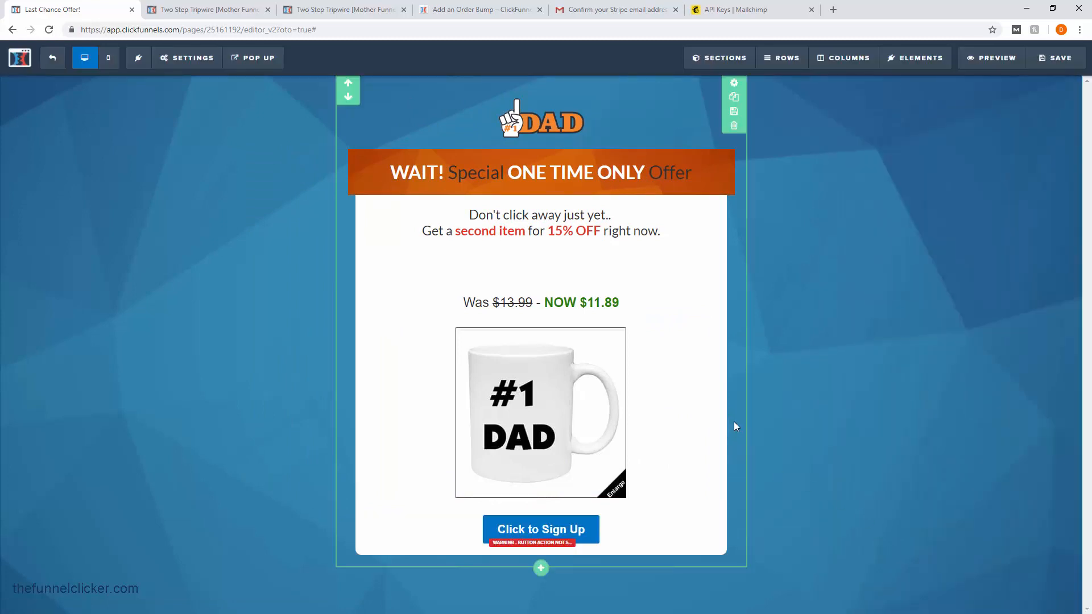
left_click(584, 529)
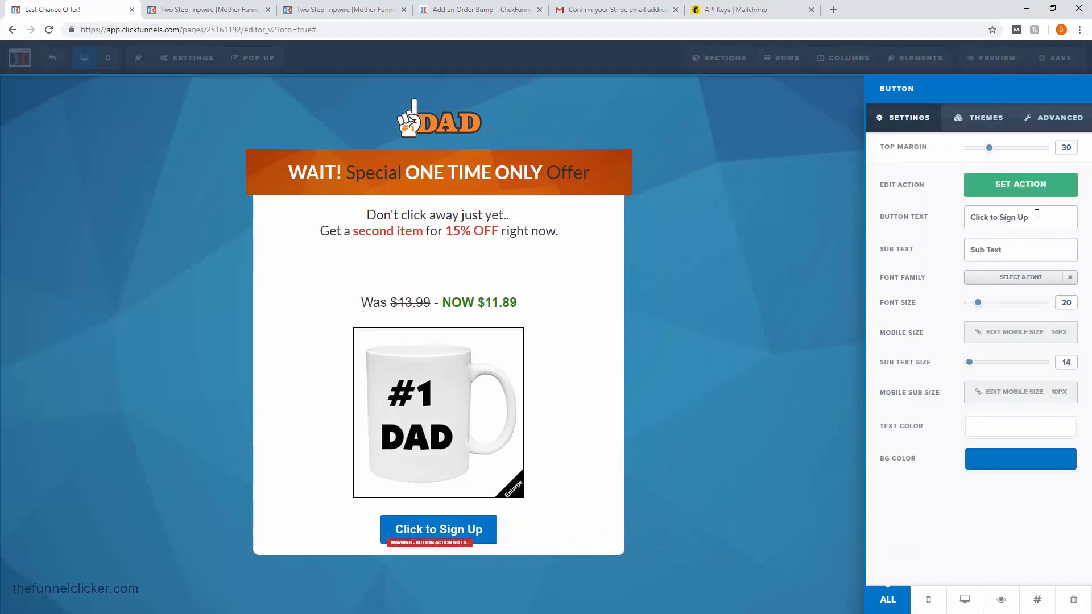
left_click_drag(1037, 217, 960, 220)
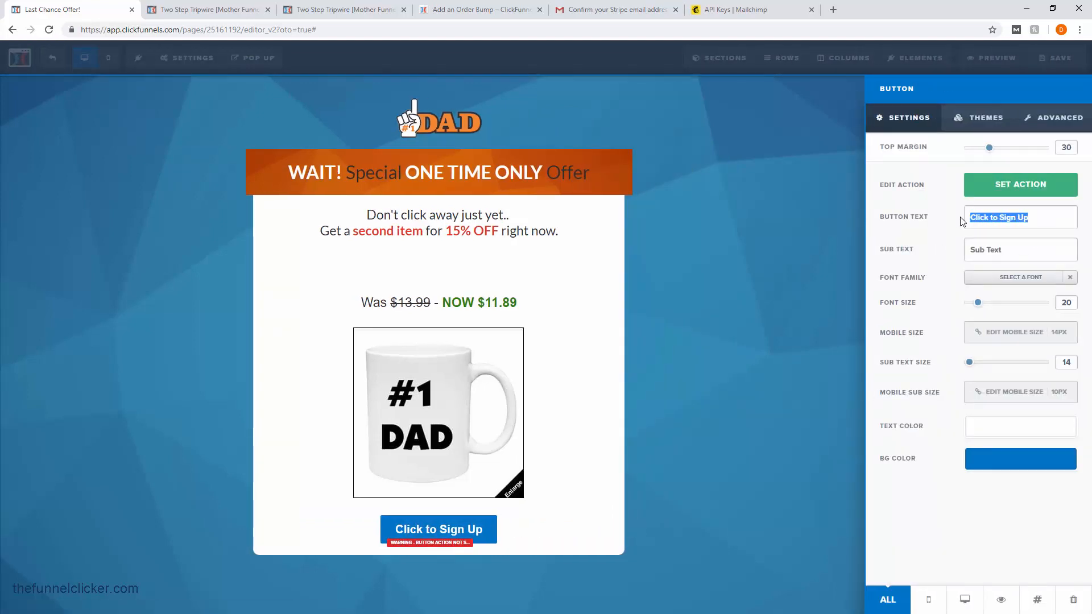
type("Add")
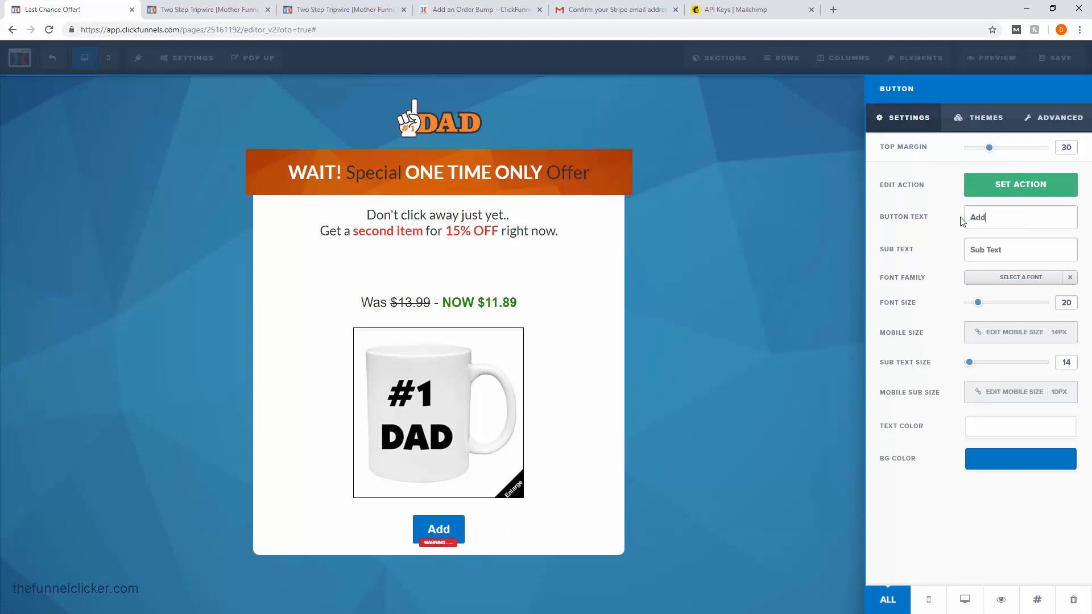
type(" to Cart")
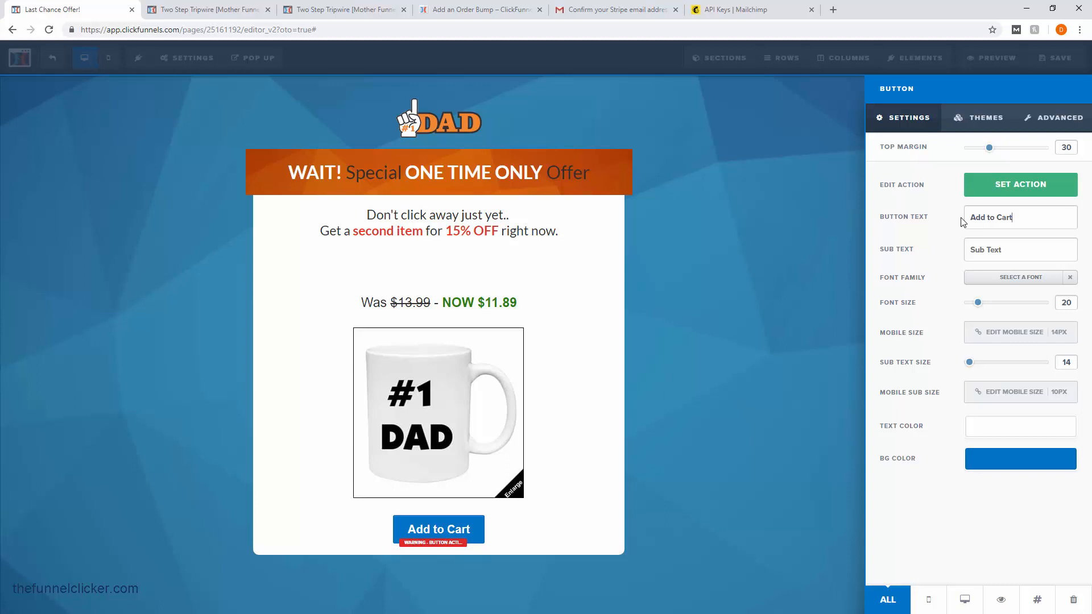
Set the Add to Cart button's background color to the recently used green (#297e0b) and its action to No Product Setup.
left_click(1004, 458)
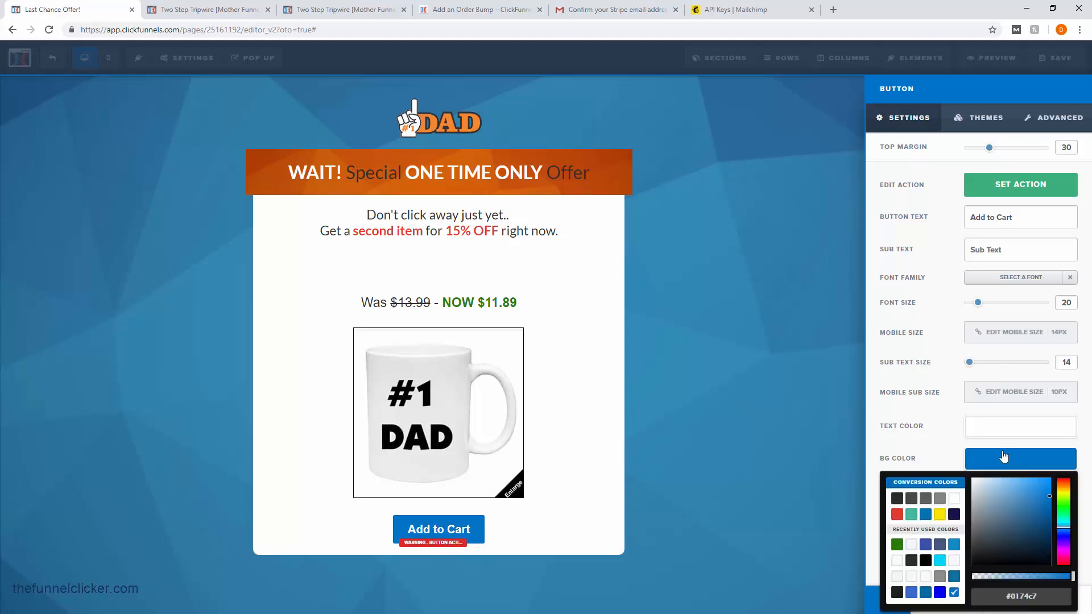
left_click(898, 546)
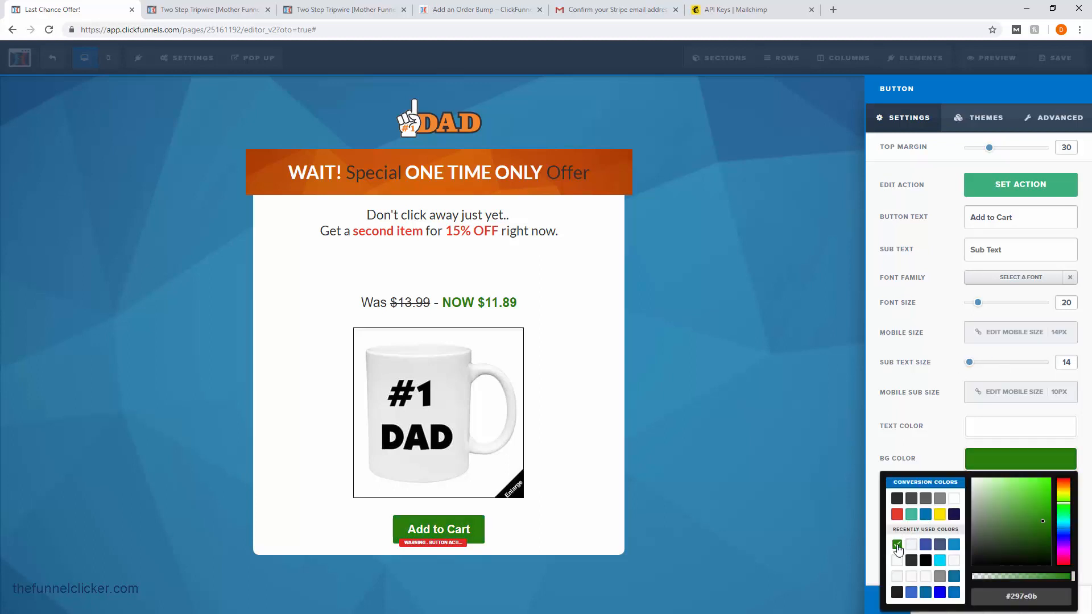
left_click(876, 390)
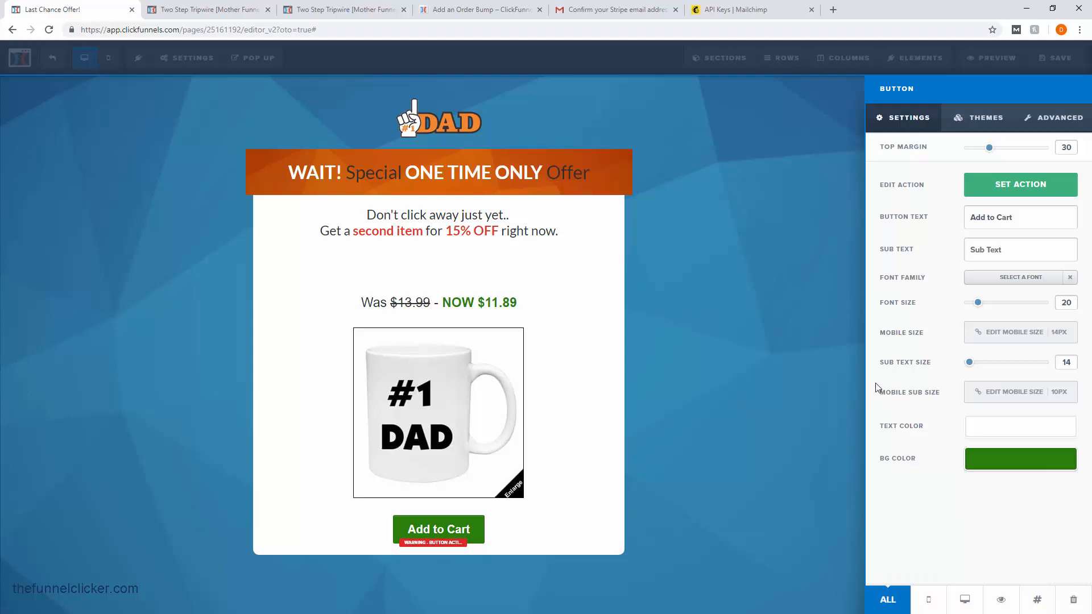
left_click(1034, 192)
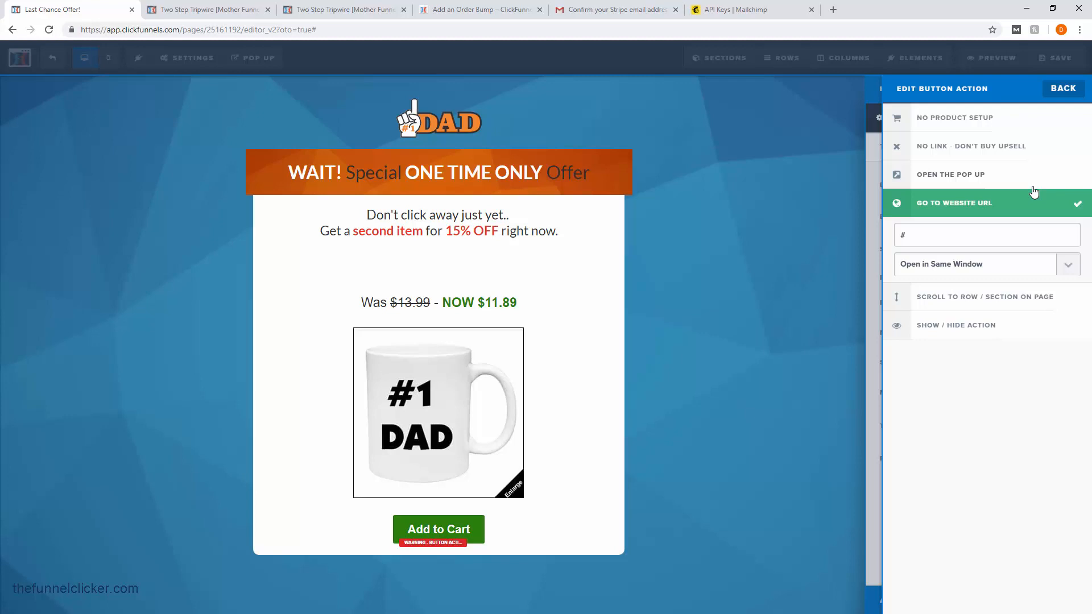
left_click(961, 121)
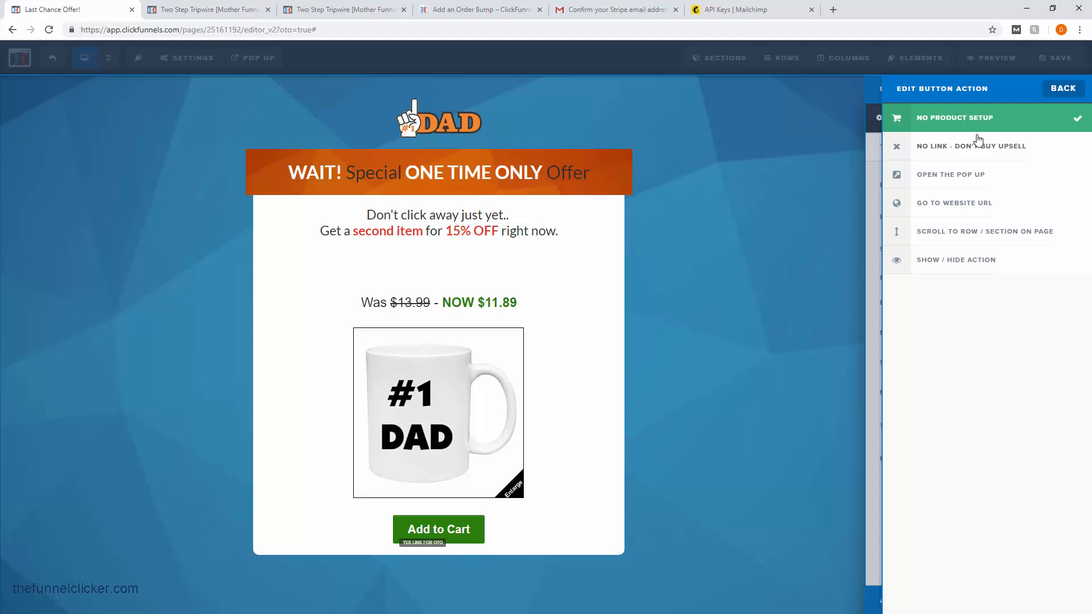
Save the OTO1 upsell page and exit the editor to the funnel step's overview.
left_click(748, 249)
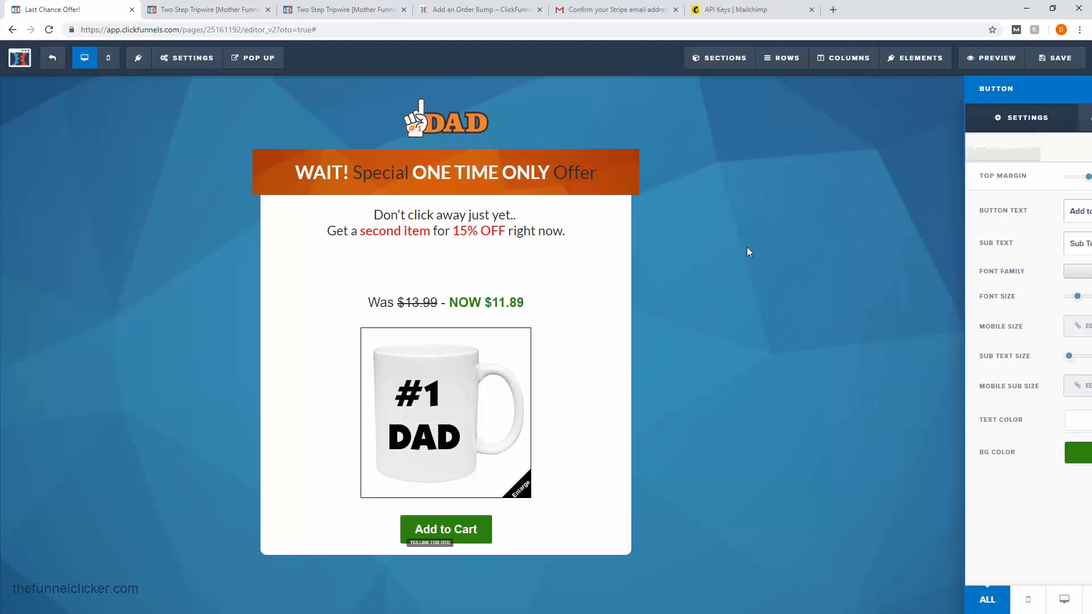
left_click(1058, 60)
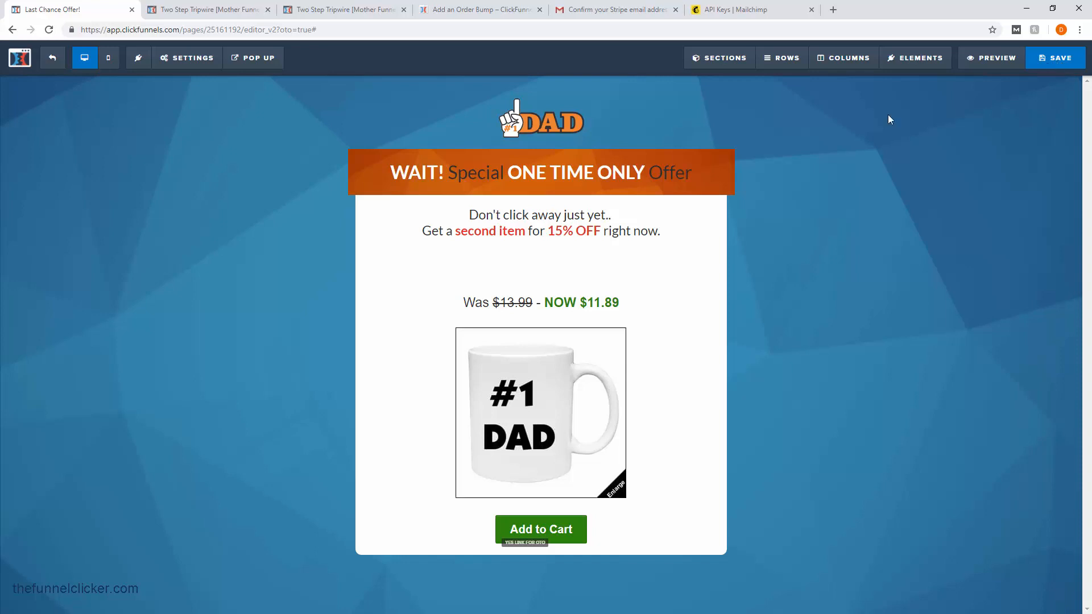
left_click(48, 66)
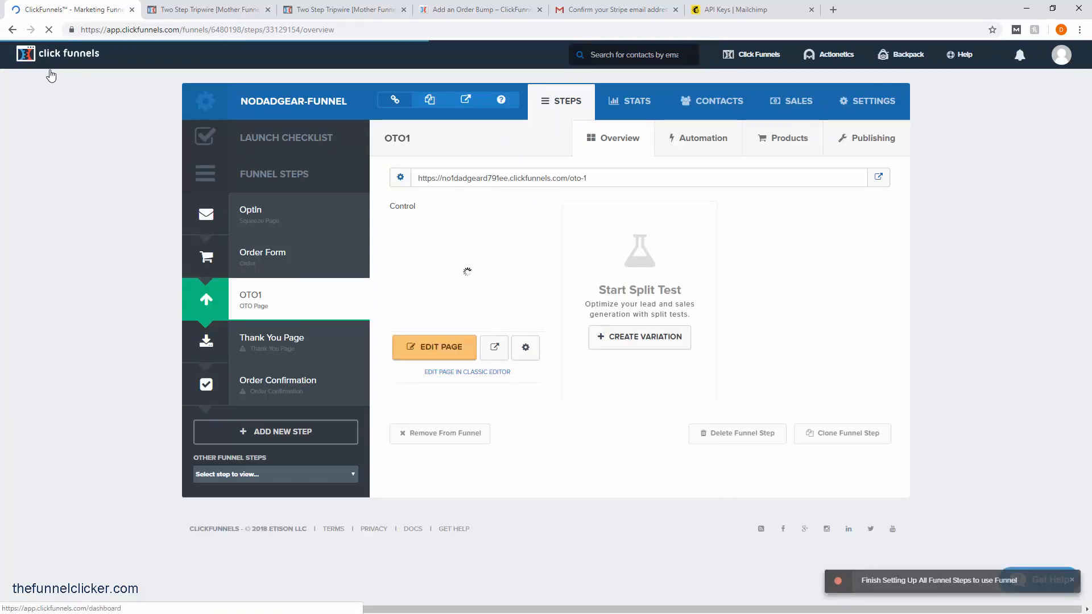
Start a new product for the OTO1 step, named "#1 Dad Mug", with an amount of 11.89.
left_click(786, 138)
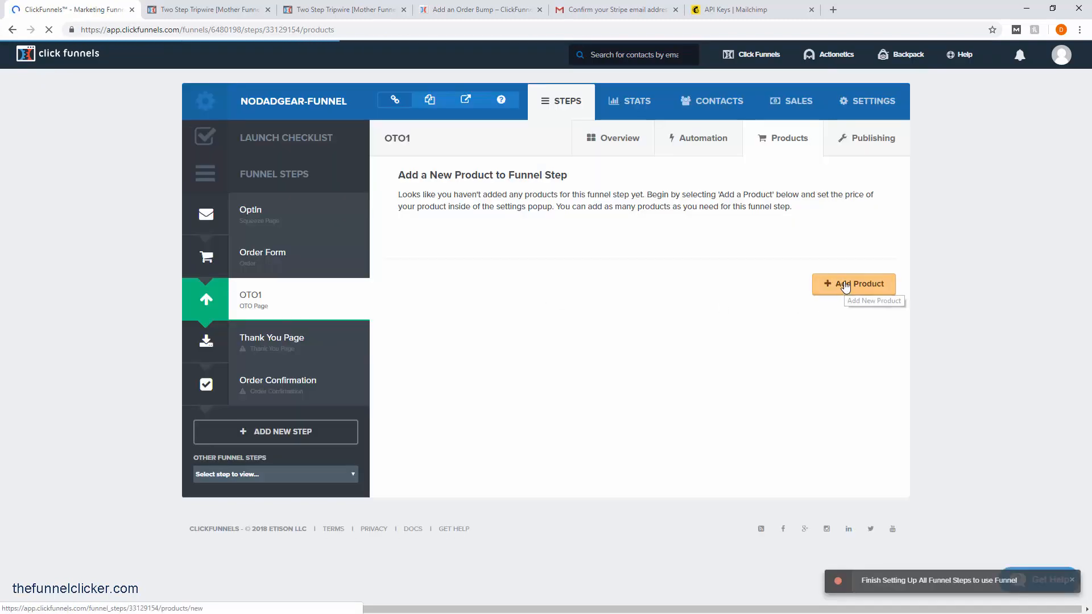
left_click(845, 285)
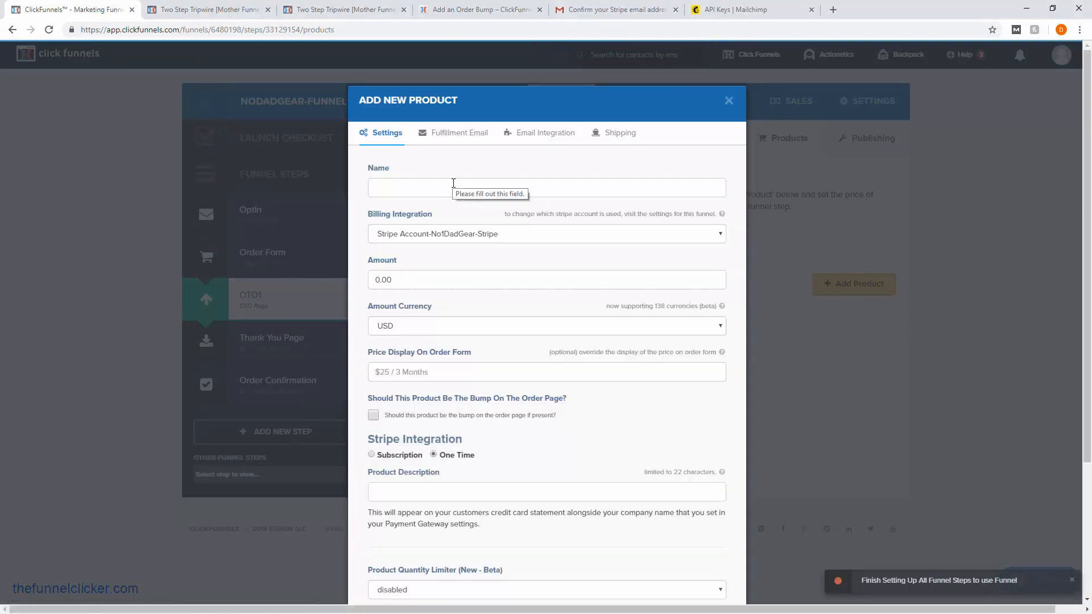
left_click(428, 186)
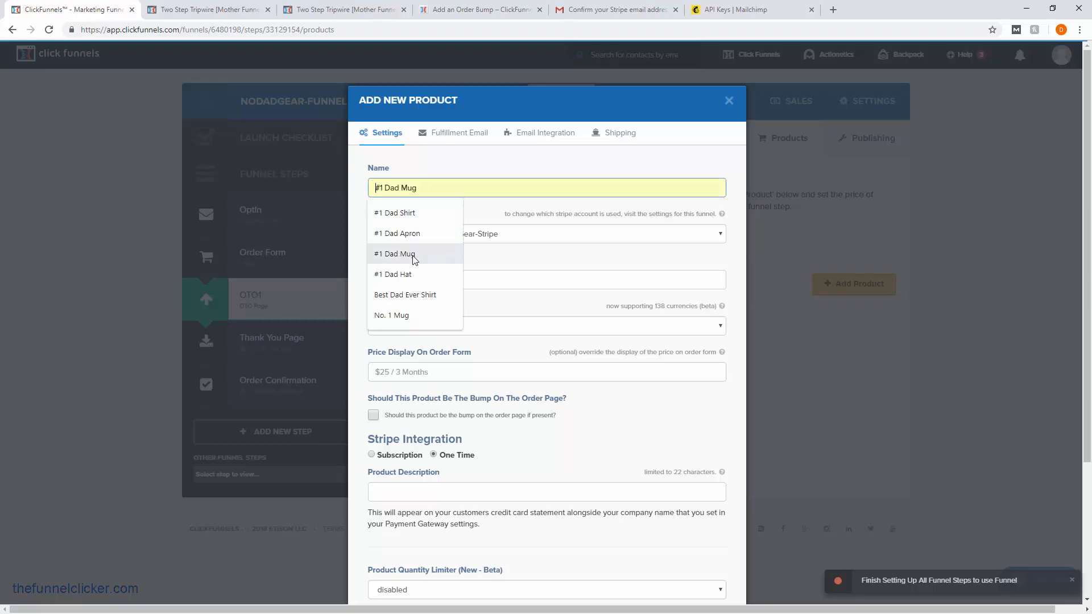
left_click(395, 254)
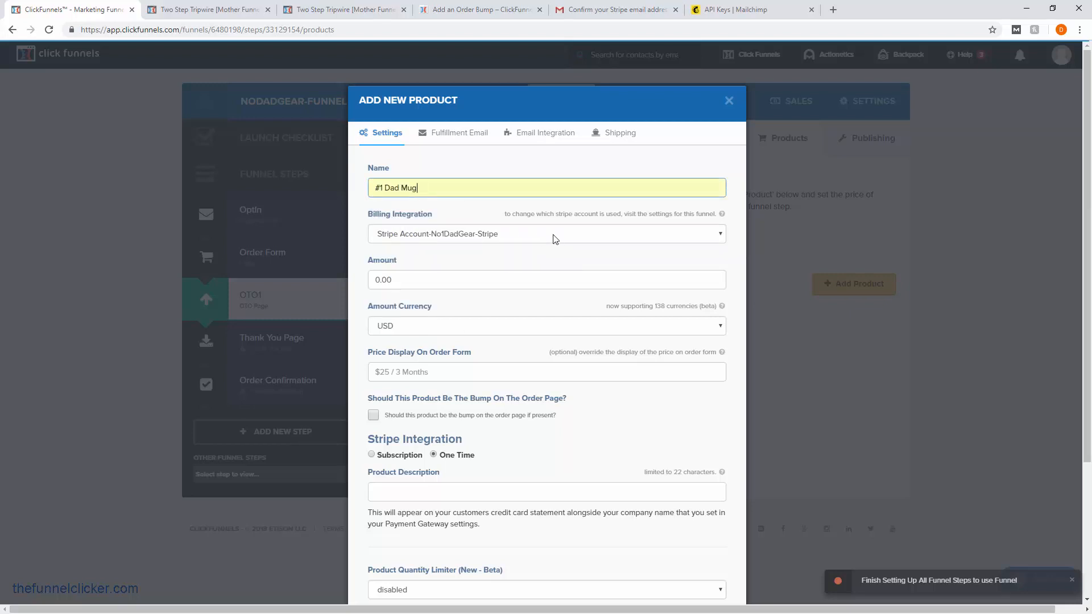
key("Tab")
key("Tab")
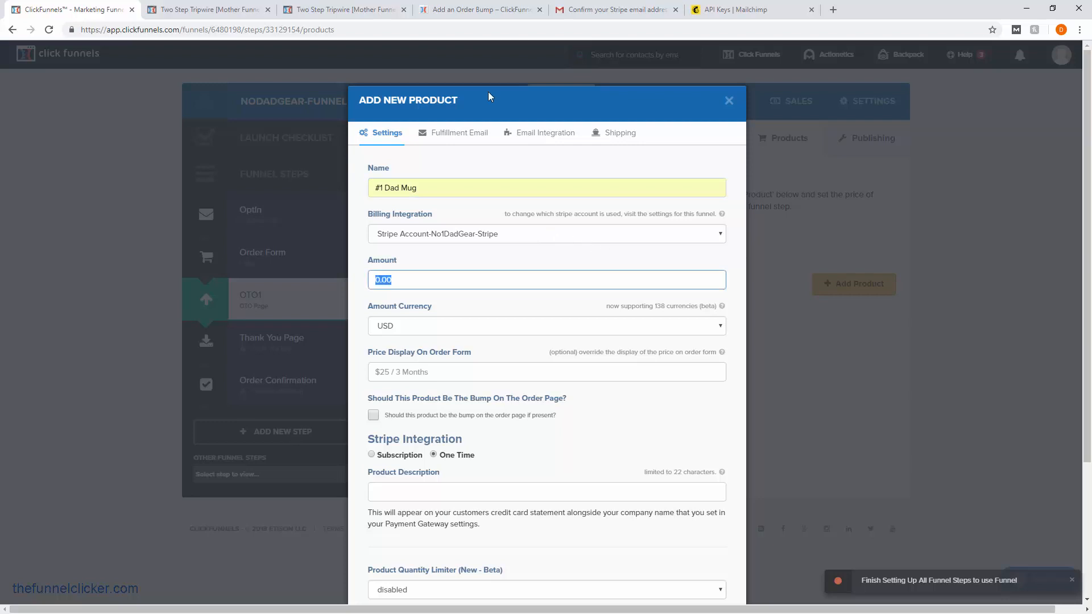
left_click(404, 278)
type("11.")
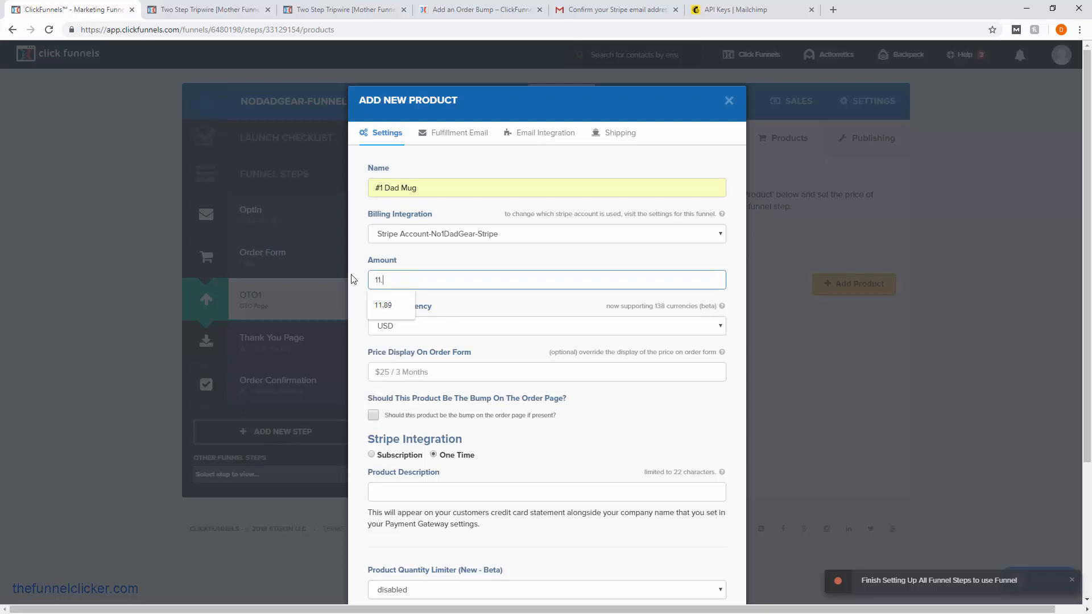
type("89")
left_click(383, 304)
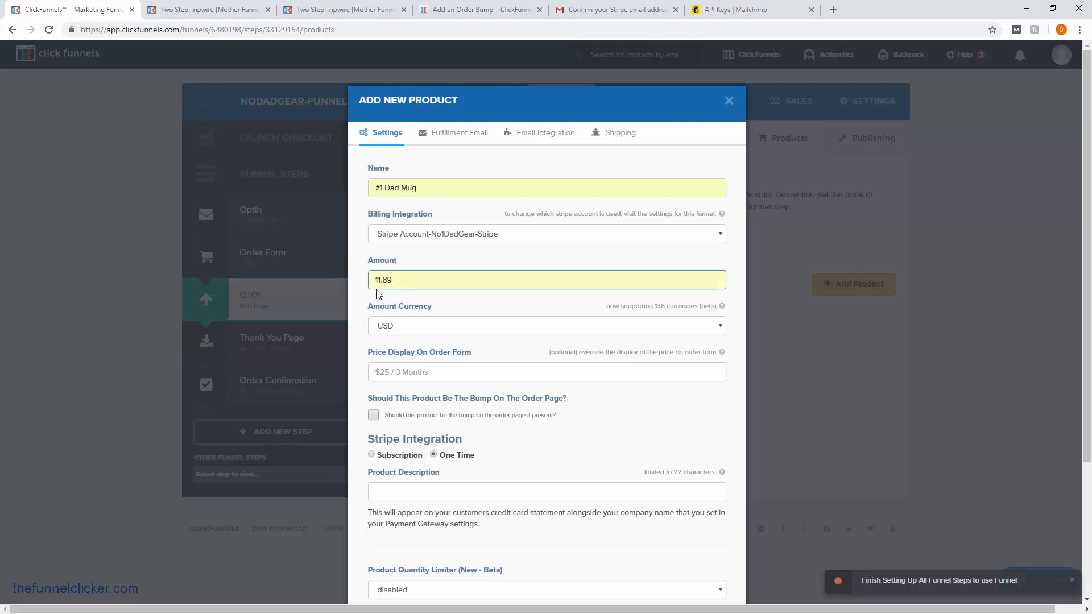
Create the mug product with $11.89 as its order form price display and "#1 Dad Mug" as its Stripe product description.
left_click(388, 376)
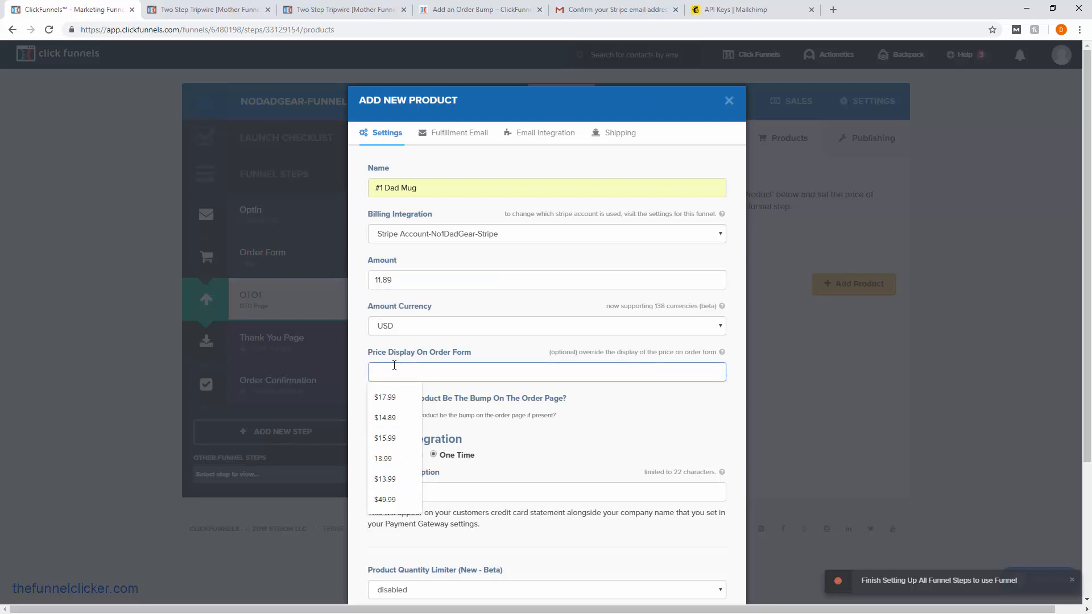
type("$11.89")
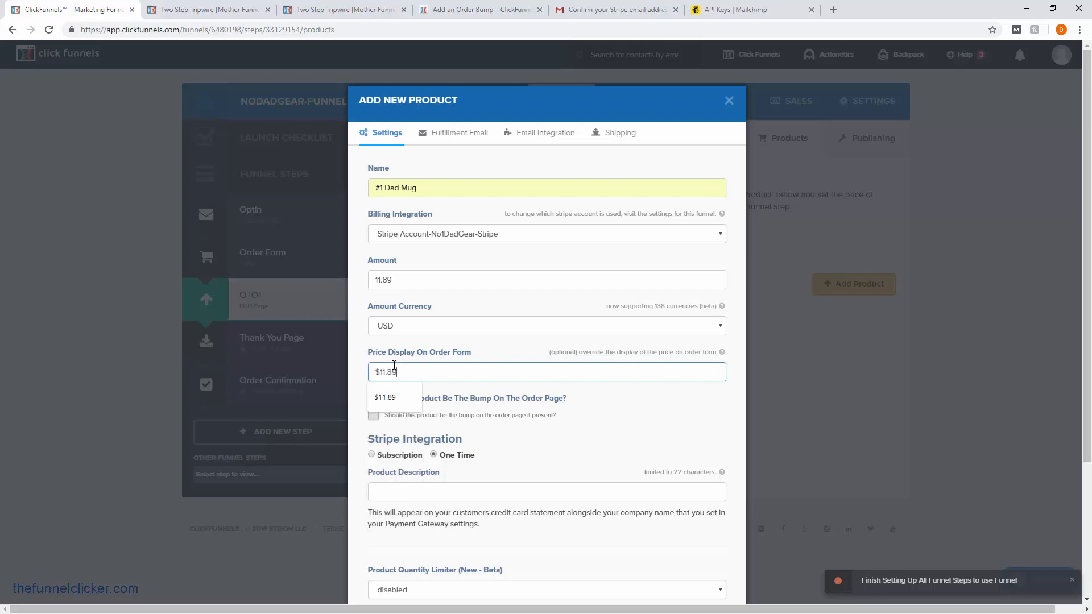
left_click(383, 397)
left_click(361, 450)
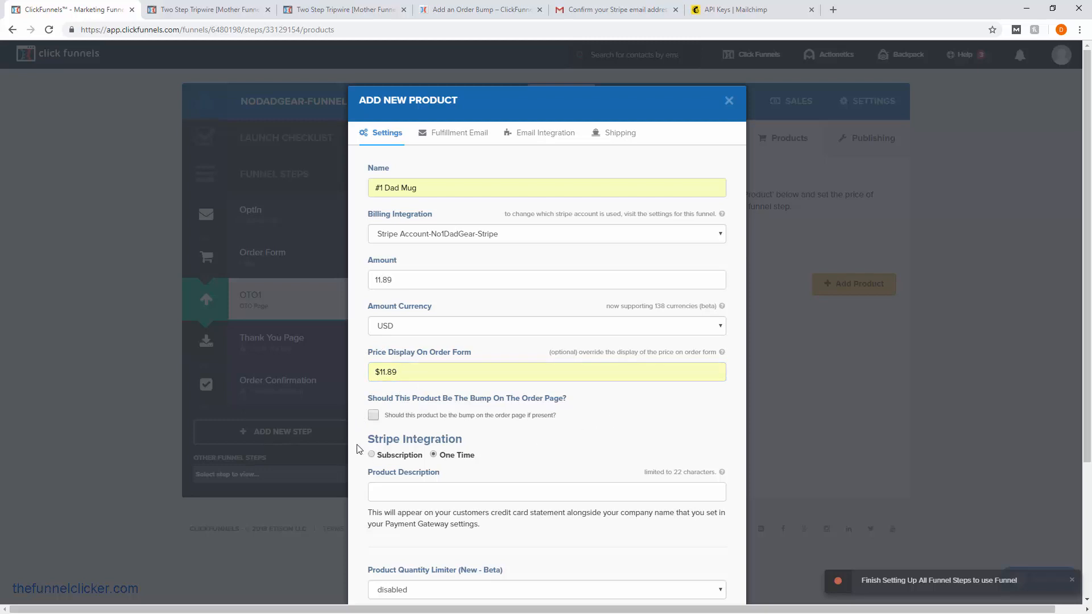
scroll(364, 450, "down", 2)
left_click(432, 378)
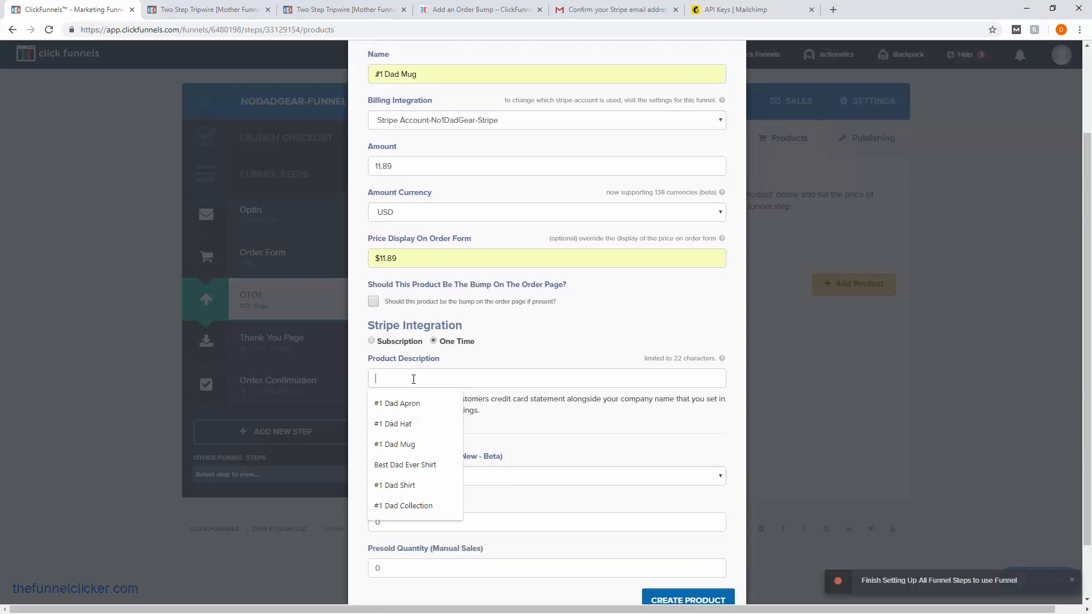
left_click(417, 443)
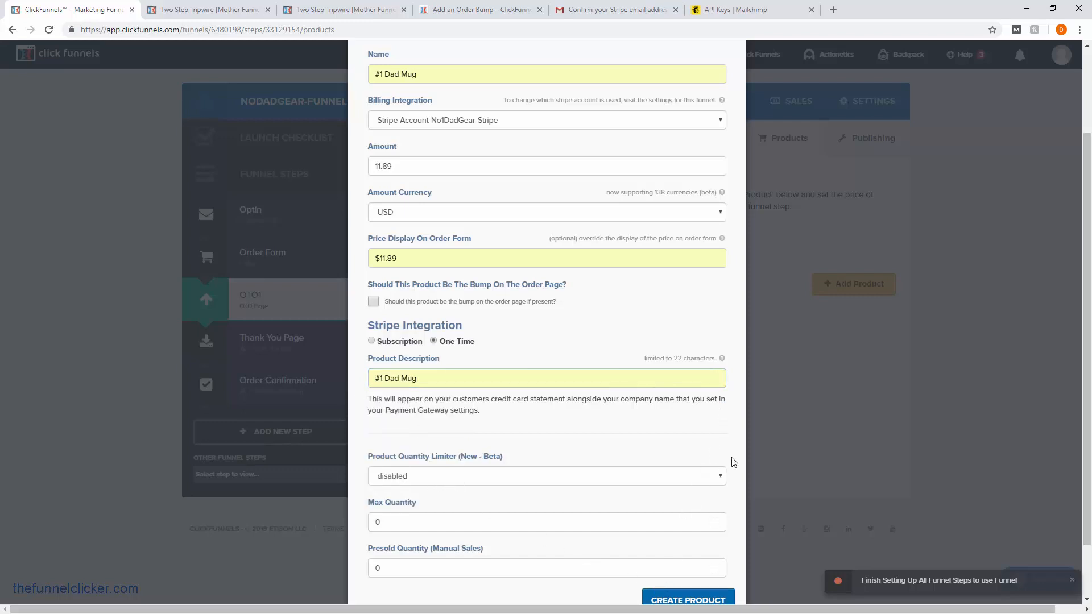
scroll(733, 449, "up", 1)
scroll(725, 495, "down", 2)
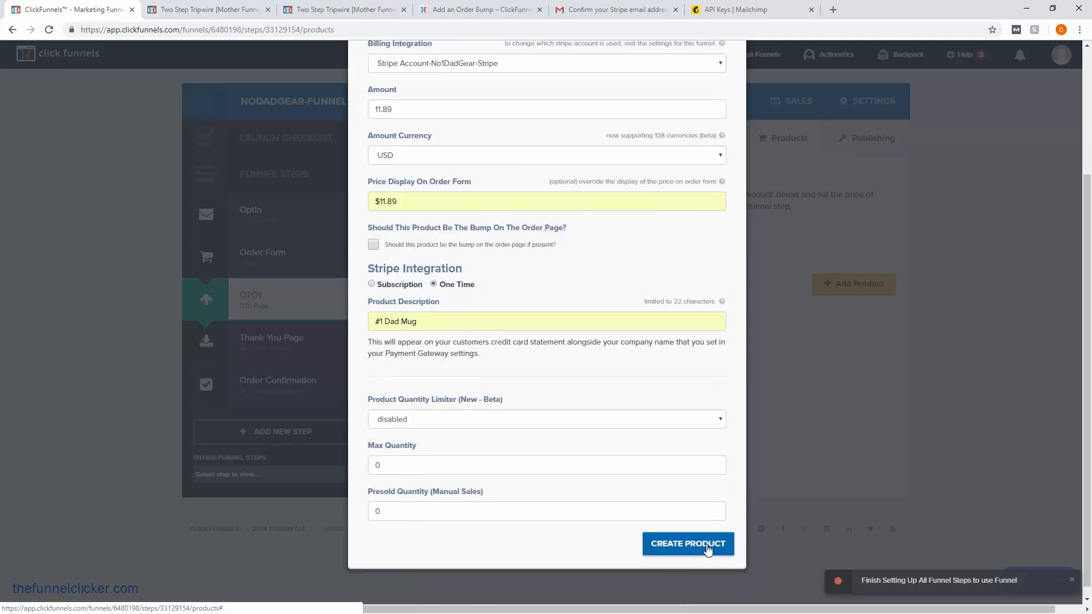
left_click(707, 547)
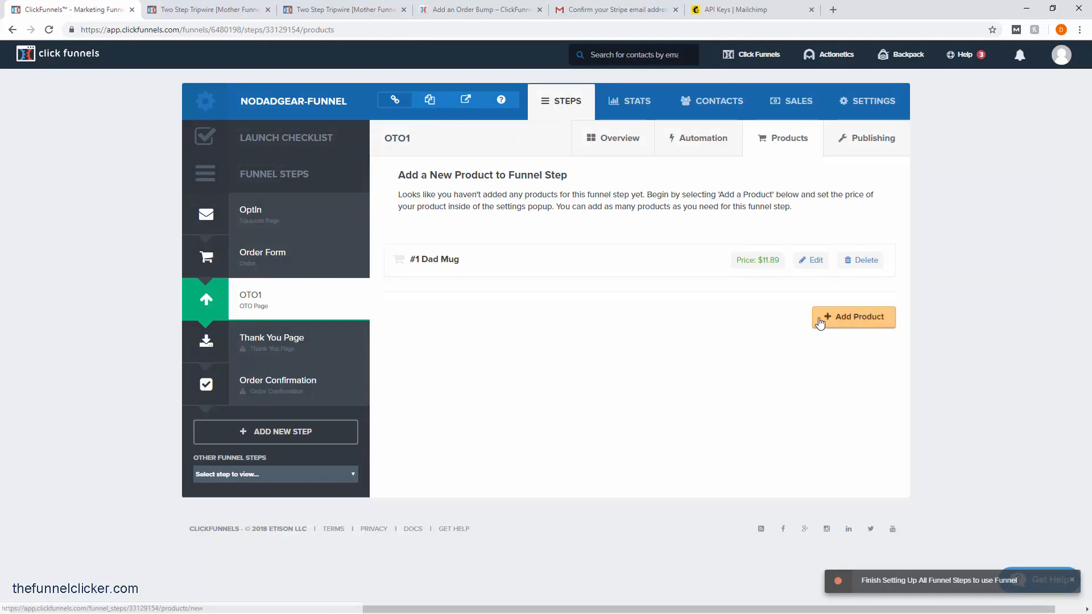
Start another OTO1 product named "#1 Dad Hat" with an amount of 14.89.
left_click(847, 321)
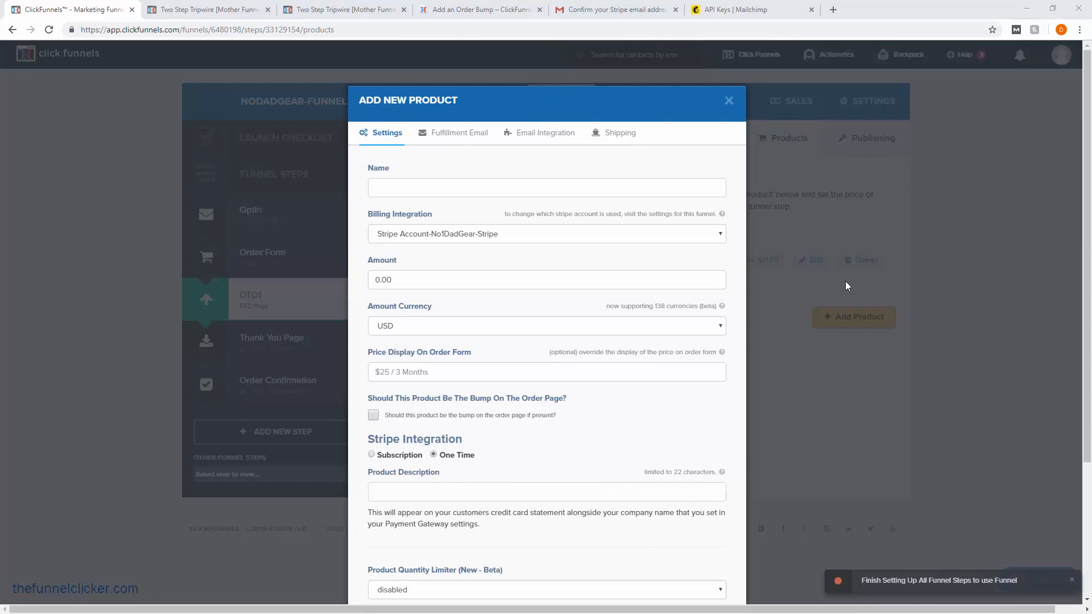
left_click(412, 185)
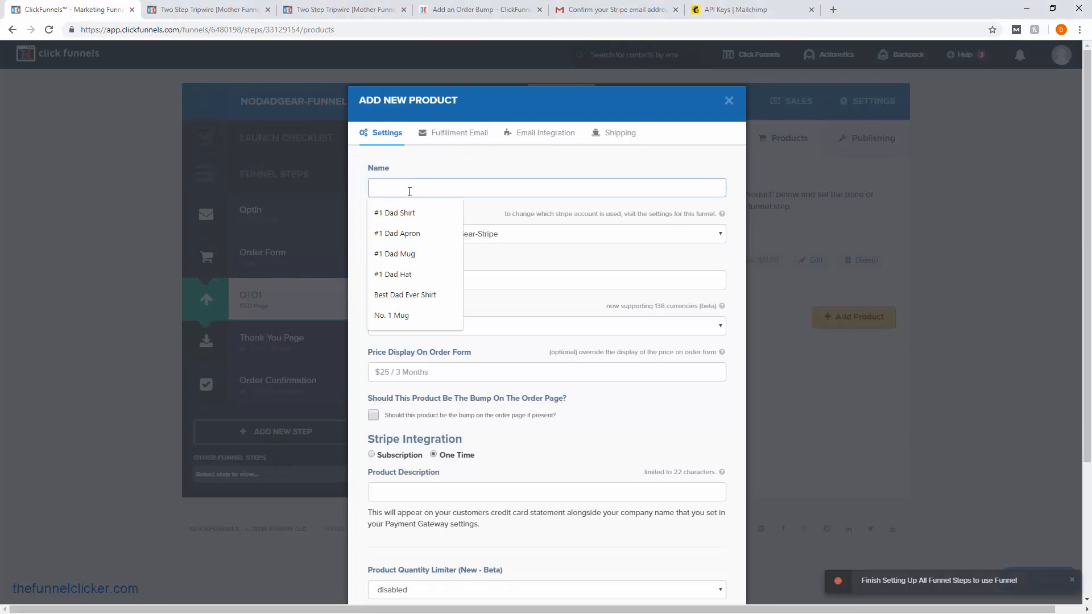
left_click(413, 274)
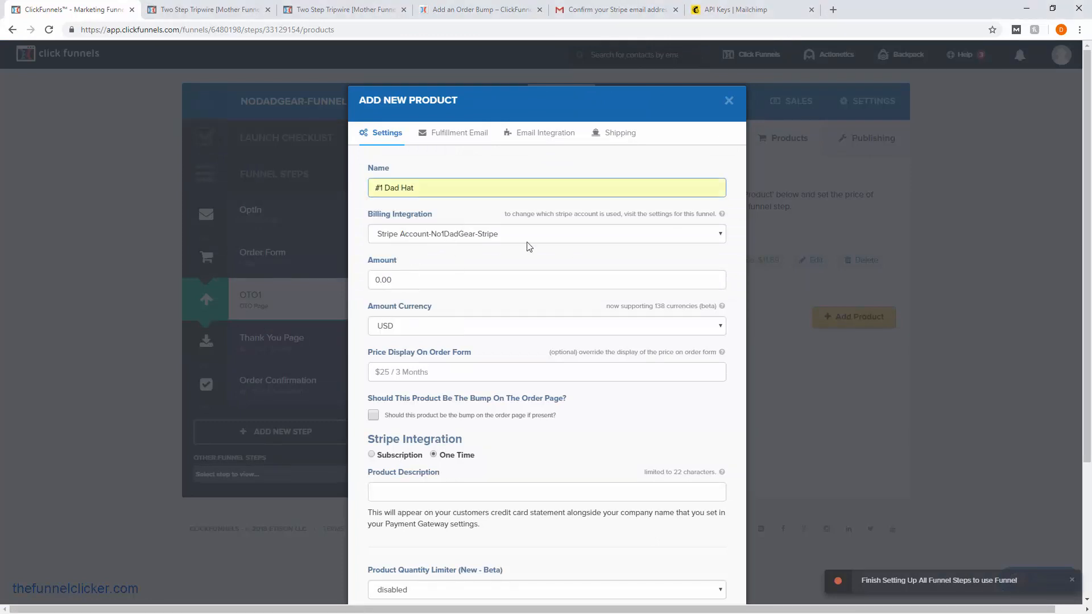
double_click(370, 284)
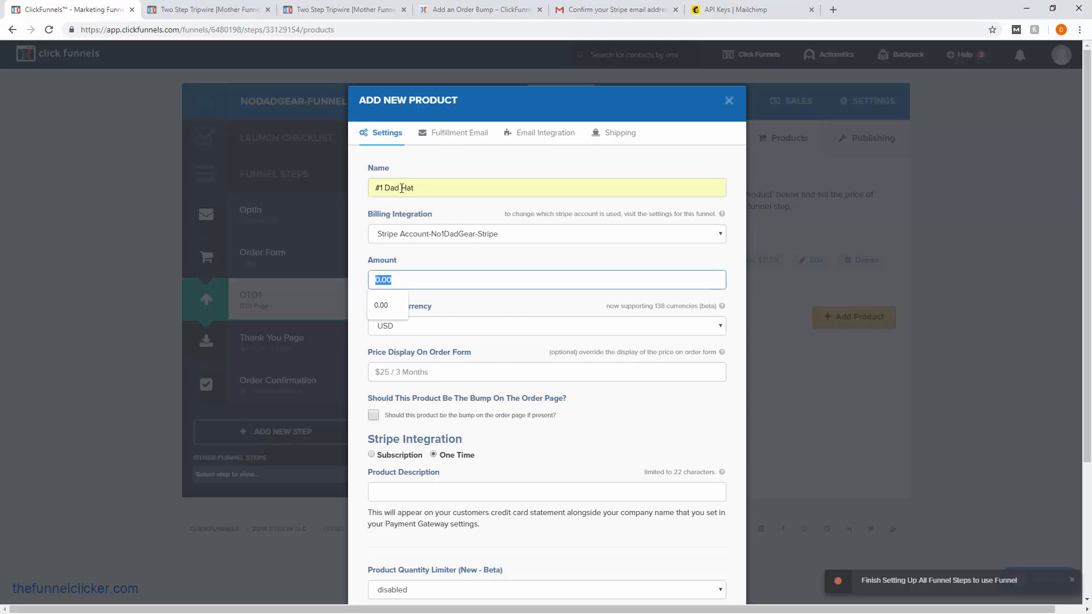
type("14.89")
left_click(400, 300)
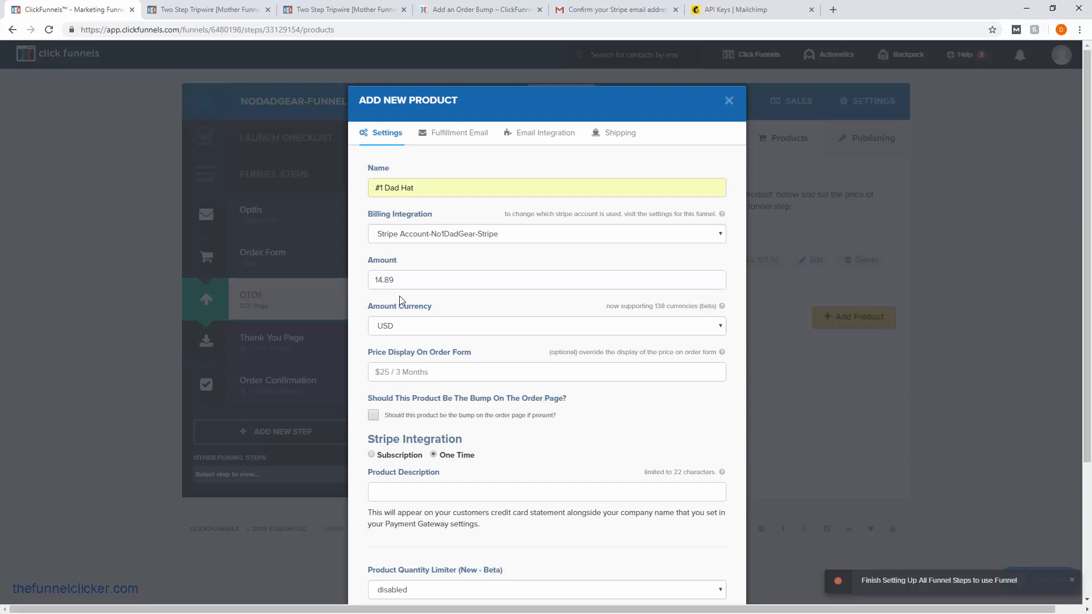
Create the hat product with $14.89 as its order form price display and "#1 Dad Hat" as its product description.
left_click(433, 371)
left_click(404, 418)
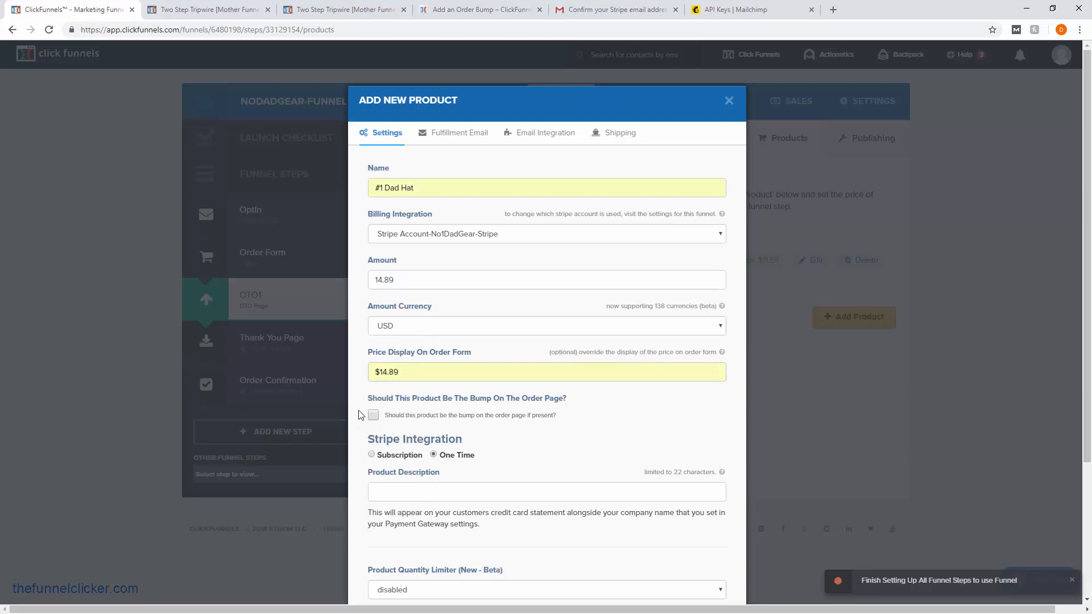
scroll(374, 418, "down", 3)
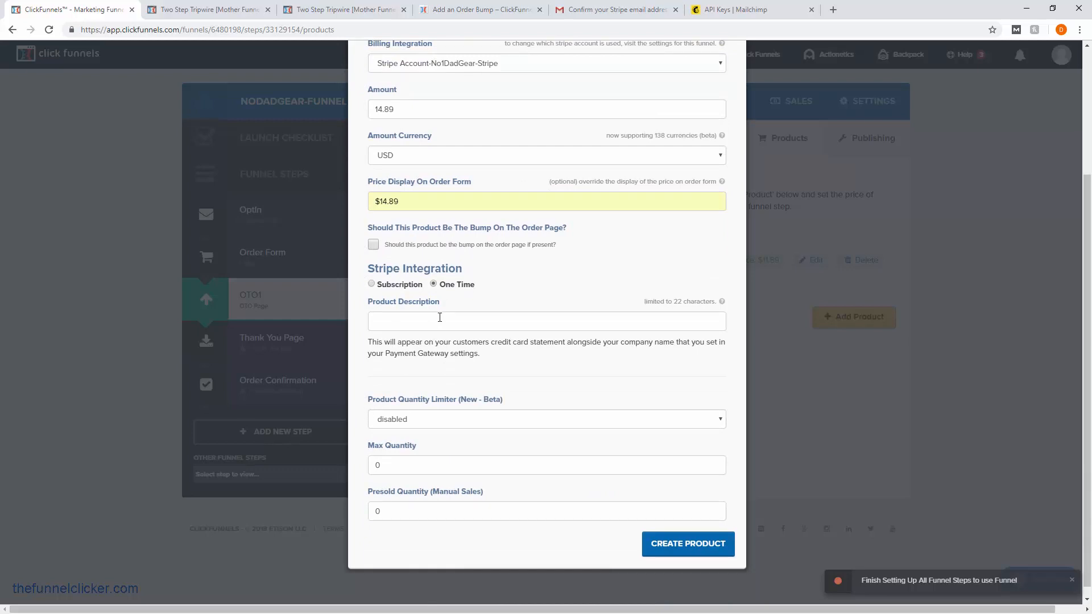
left_click(439, 318)
left_click(415, 386)
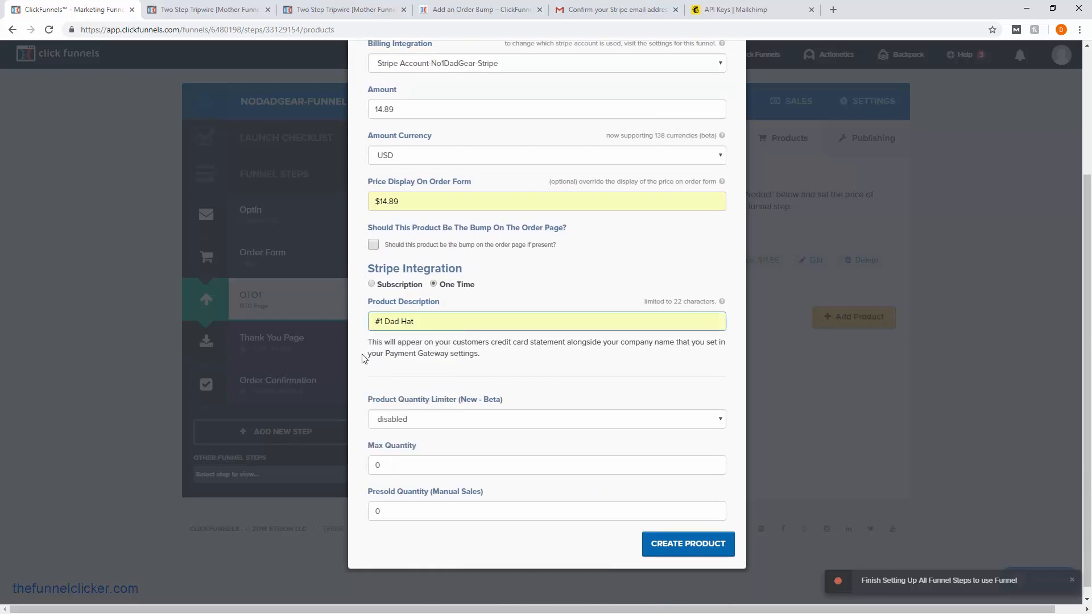
left_click(680, 547)
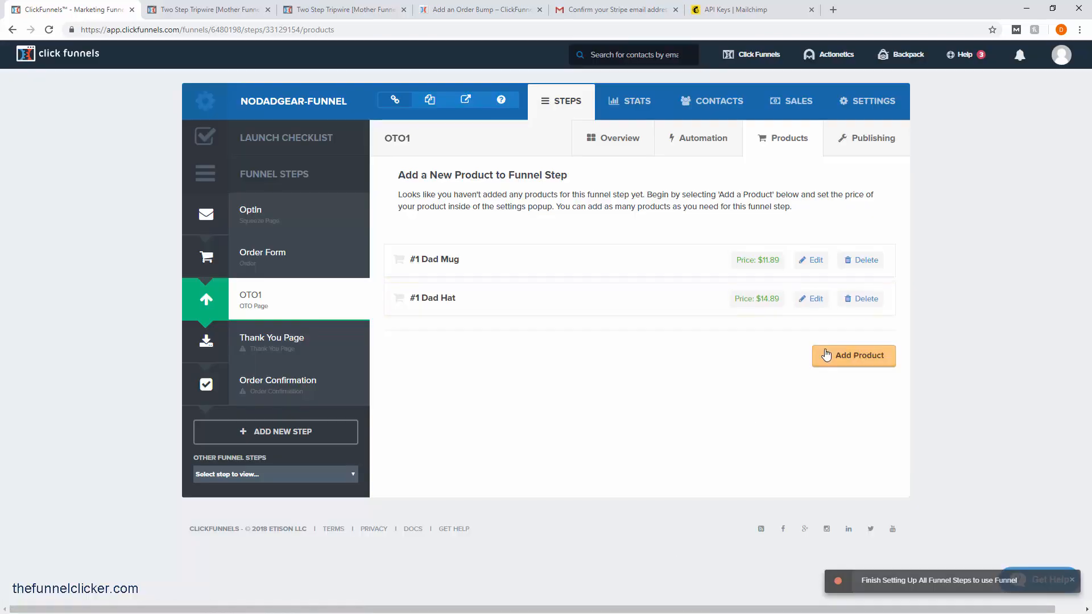
Start a third OTO1 product named "#1 Dad Shirt" with an amount of 14.89.
left_click(827, 355)
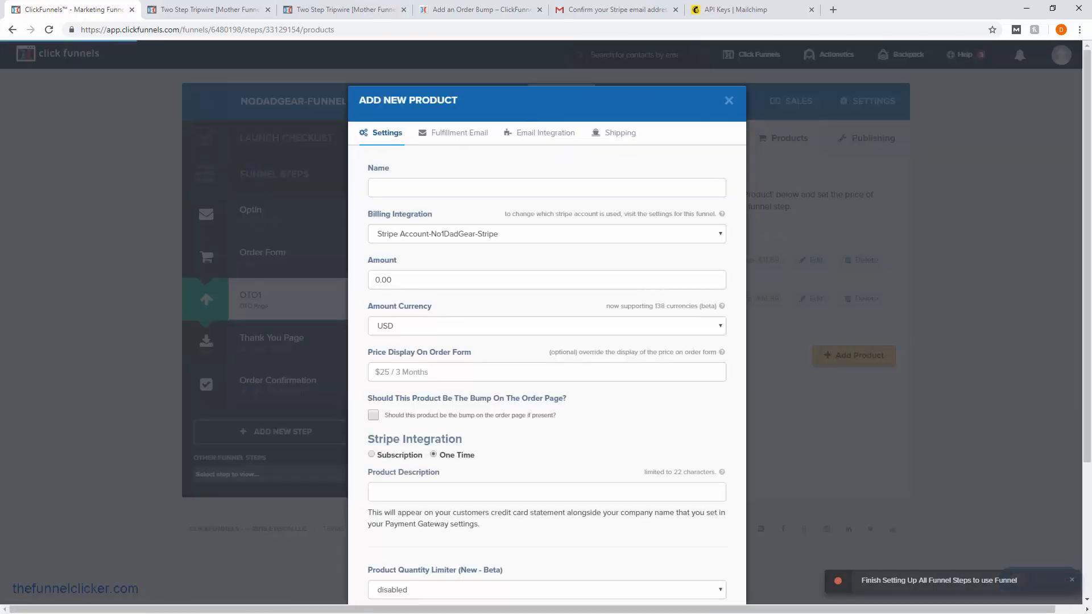
left_click(496, 186)
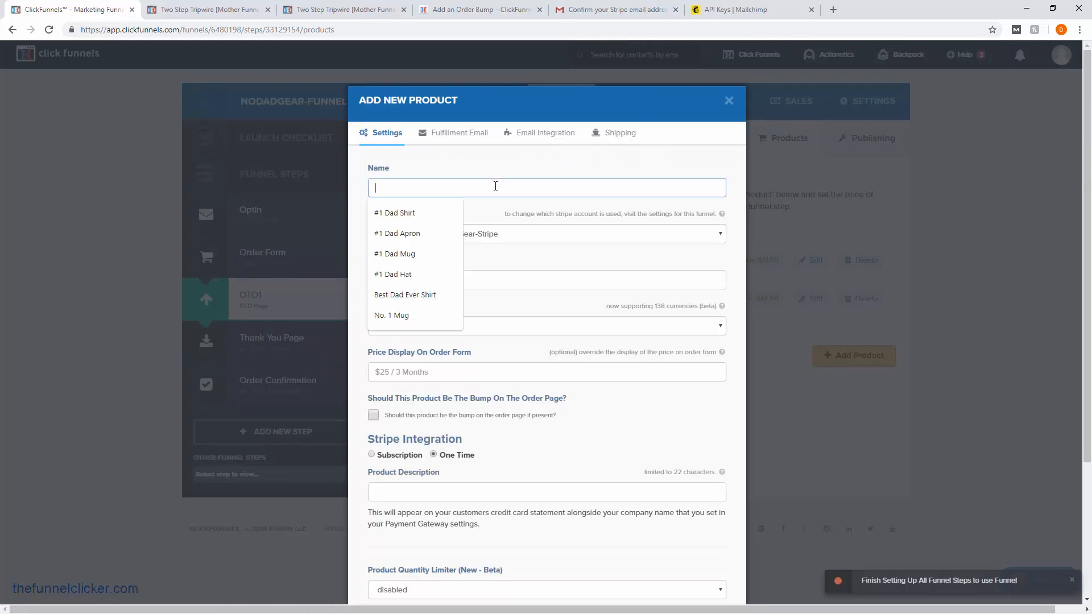
left_click(415, 214)
left_click(422, 279)
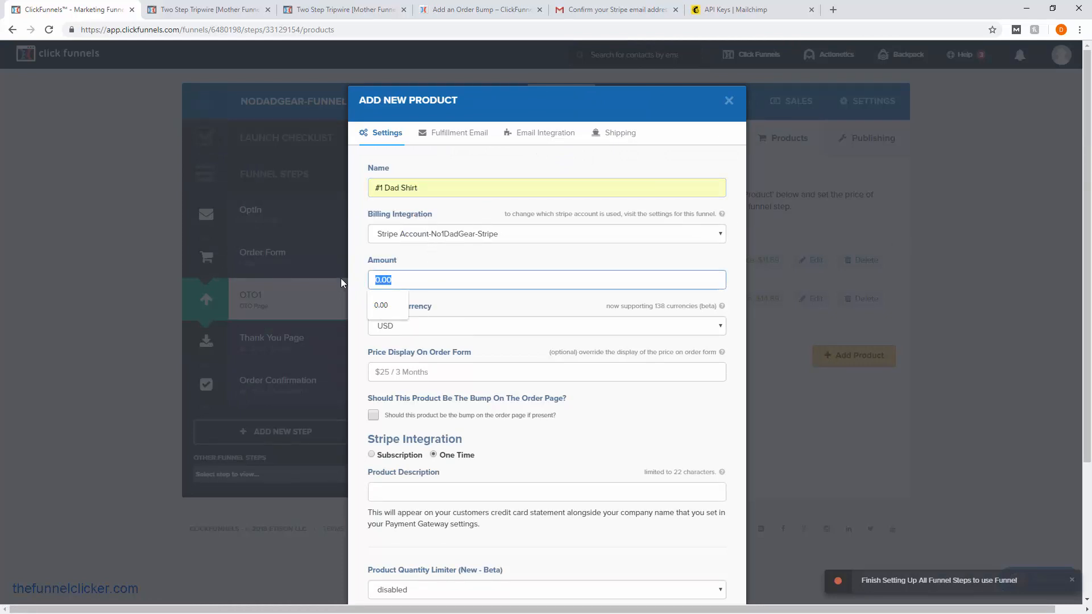
type("14.89")
left_click(383, 306)
Create the shirt product with $14.89 as its order form price display and "#1 Dad Shirt" as its product description.
left_click(389, 370)
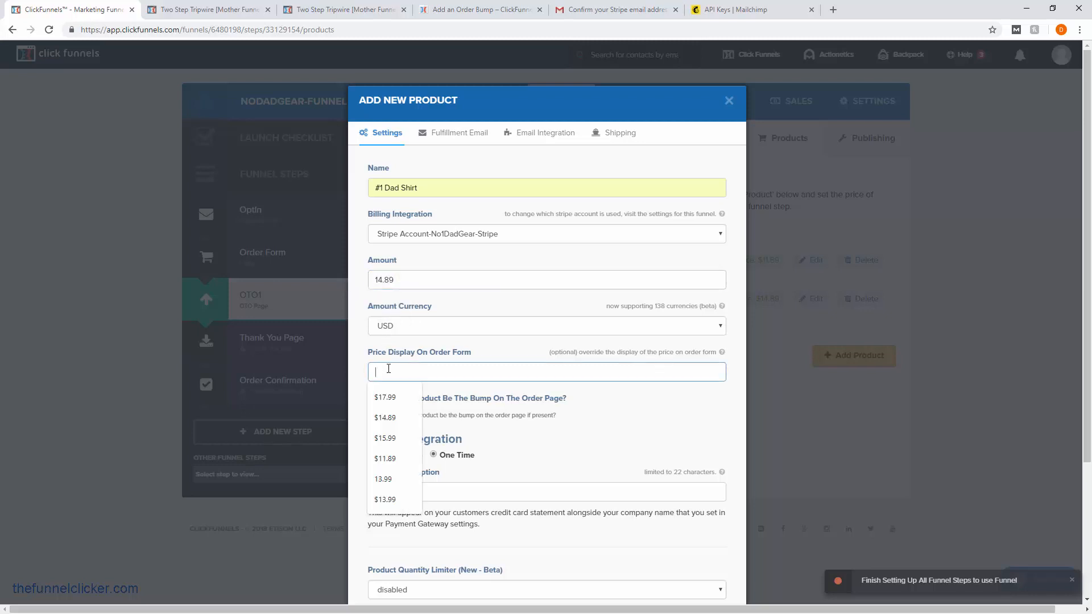
left_click(391, 421)
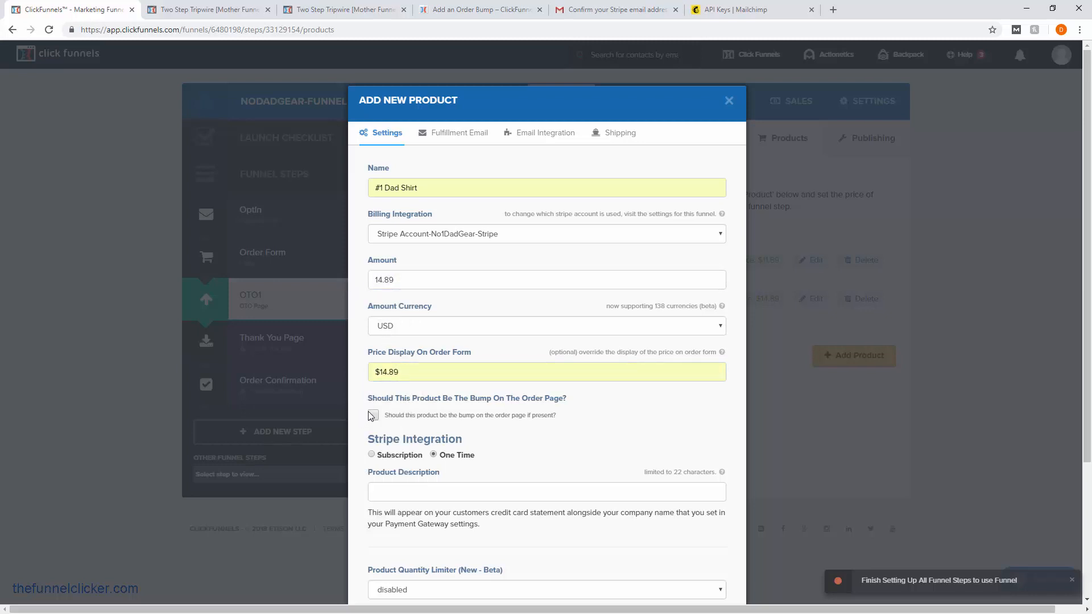
scroll(366, 453, "down", 1)
left_click(383, 435)
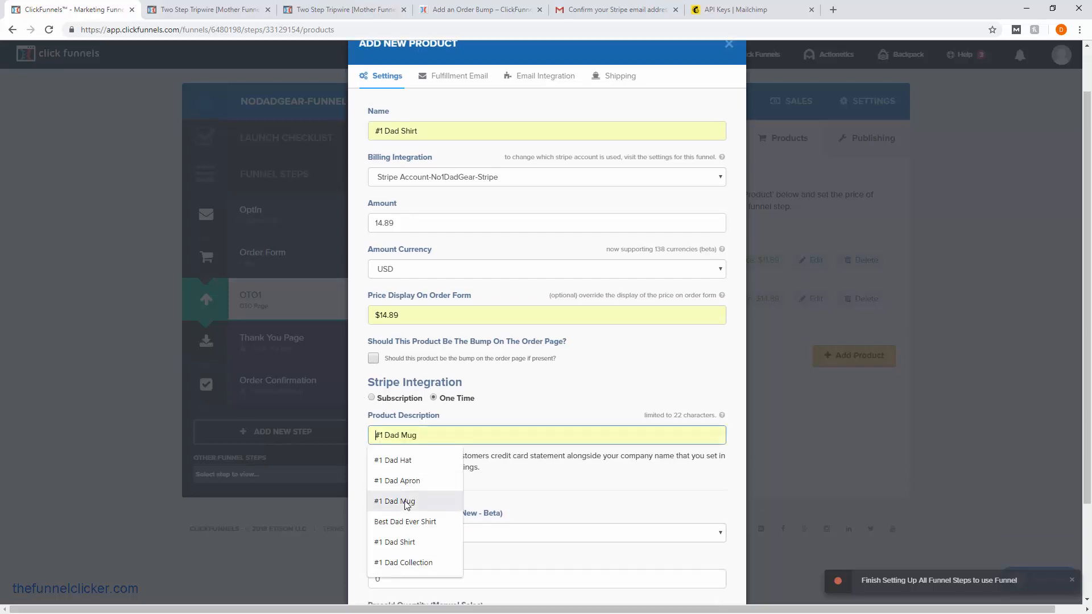
left_click(405, 542)
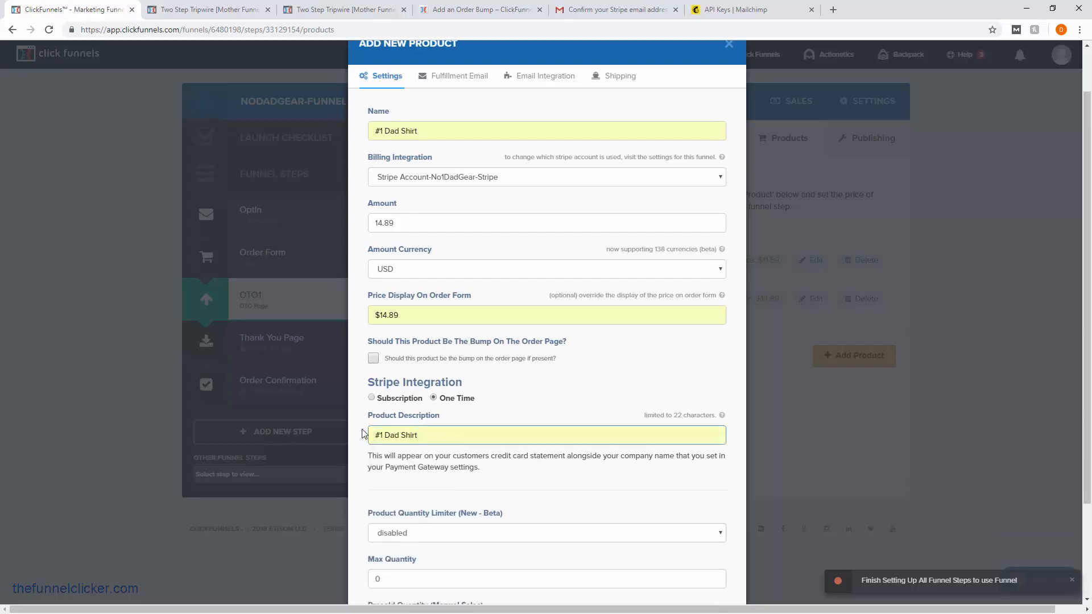
scroll(368, 432, "down", 2)
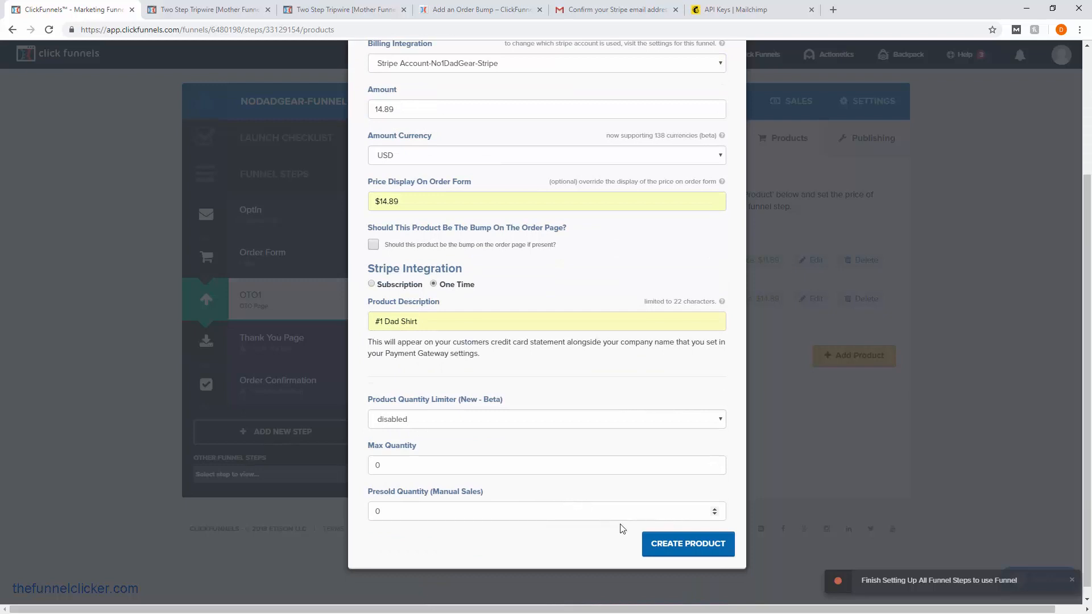
left_click(687, 545)
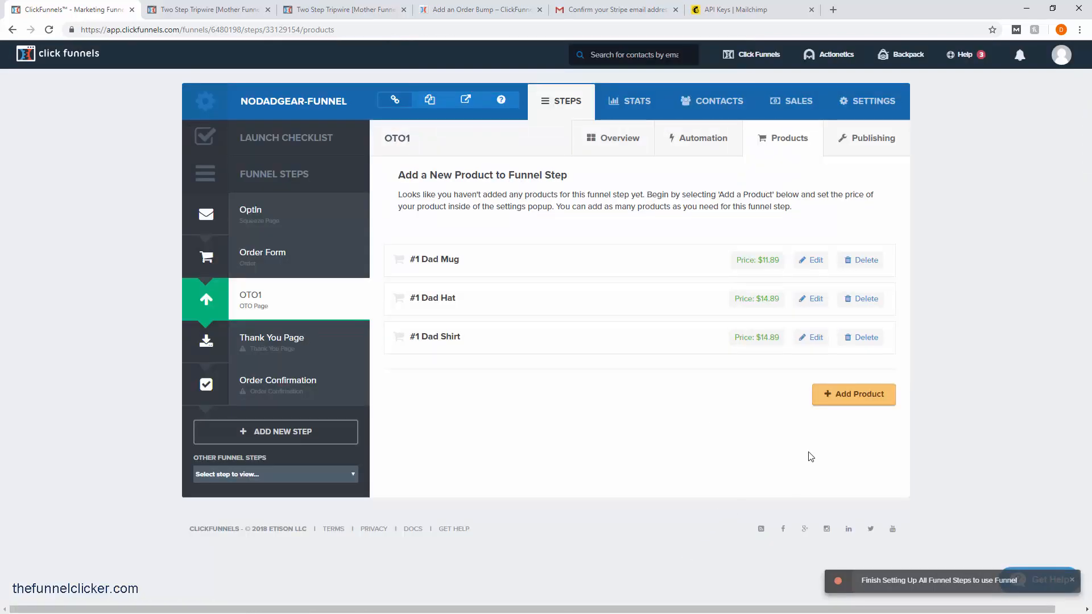
Start a fourth OTO1 product named "#1 Dad Apron" with an amount of 13.59.
left_click(848, 404)
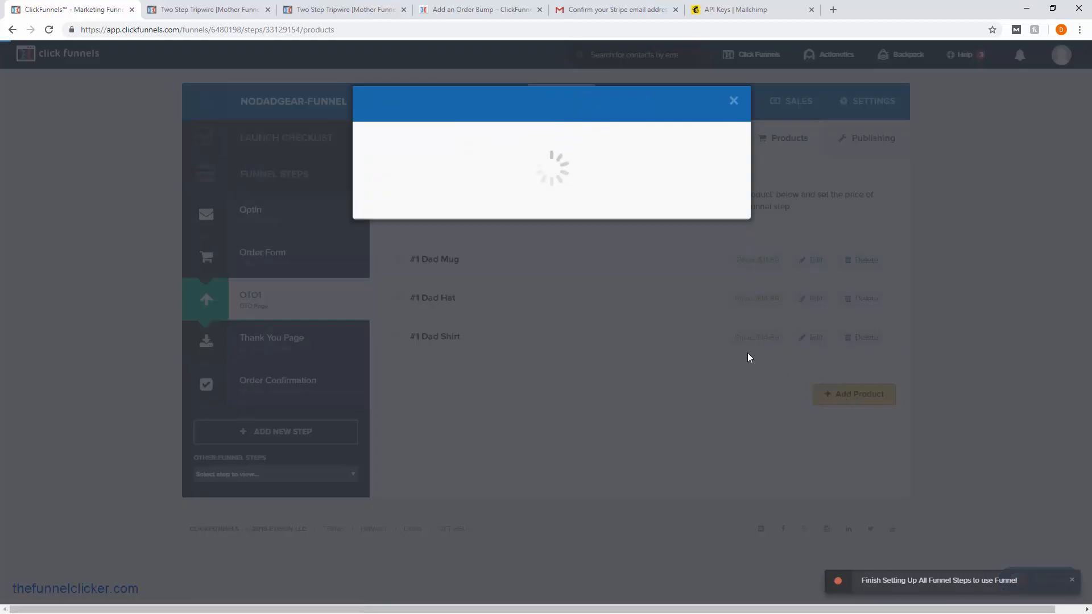
left_click(410, 187)
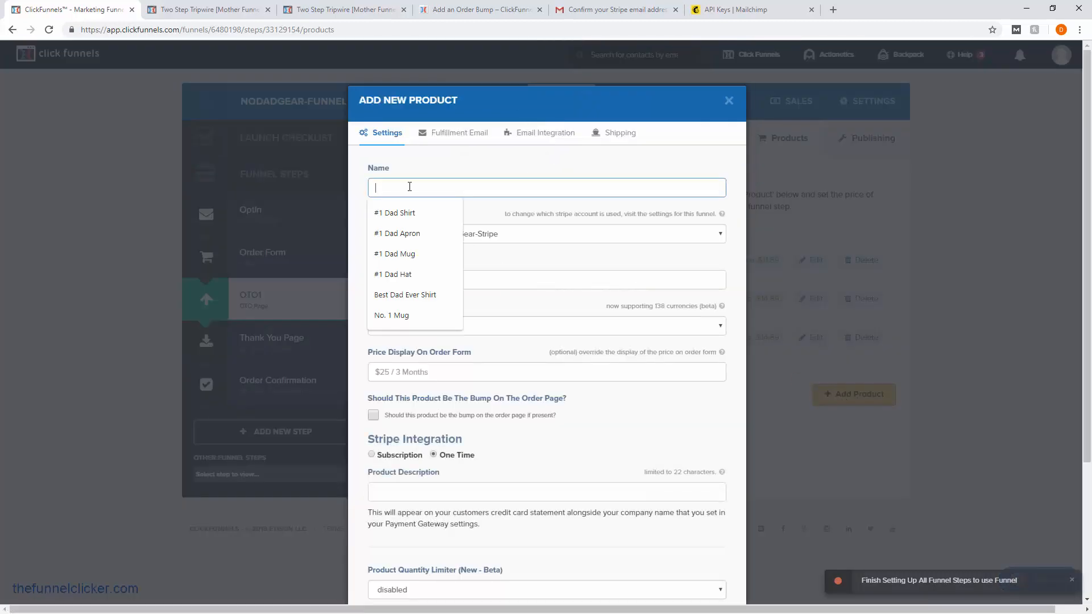
left_click(417, 234)
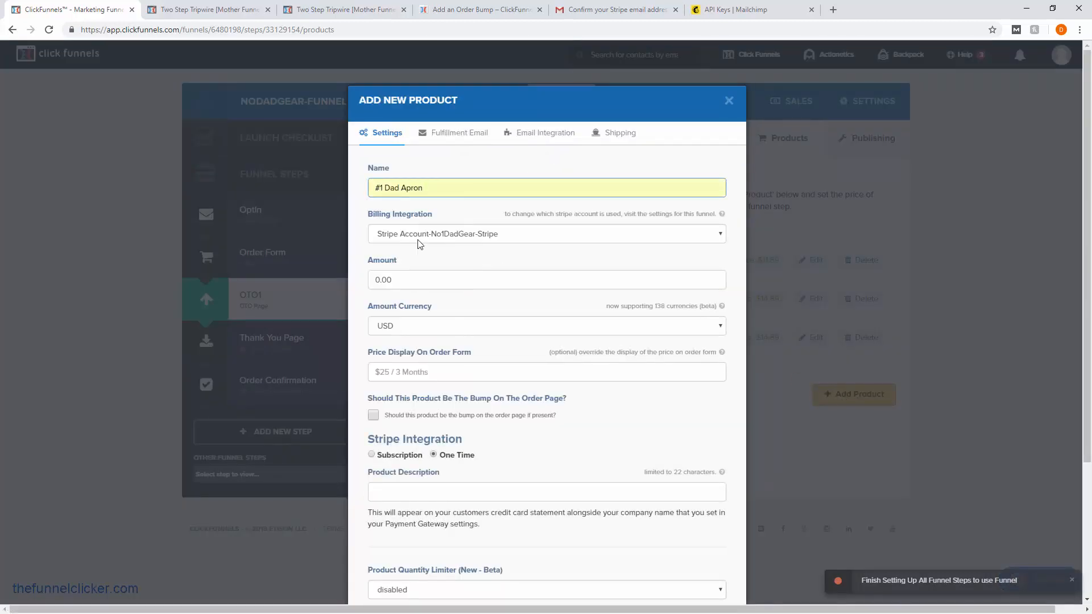
left_click(399, 283)
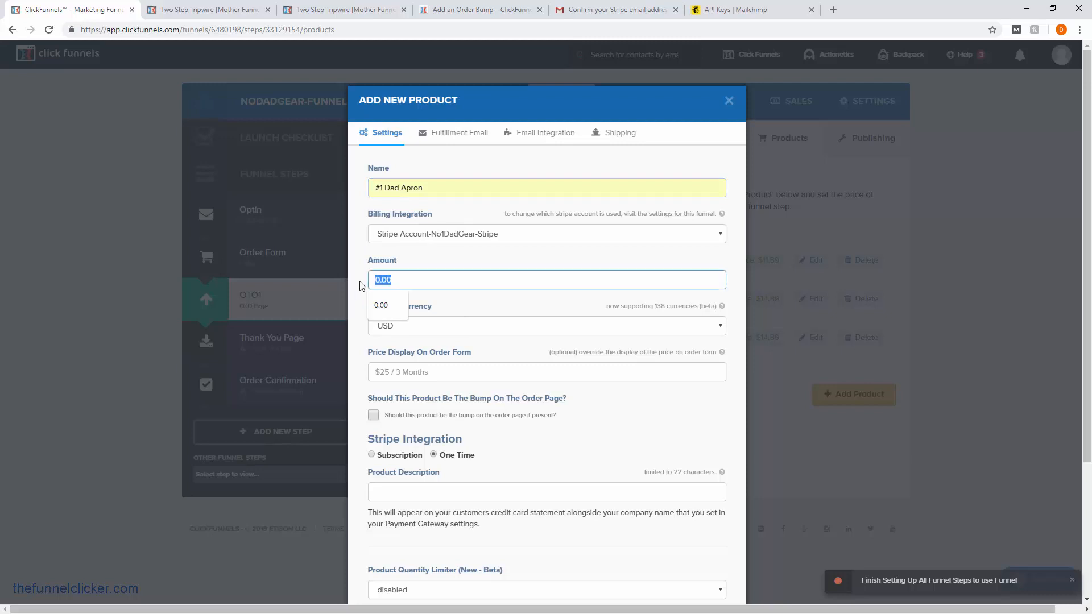
type("13.59")
left_click(375, 307)
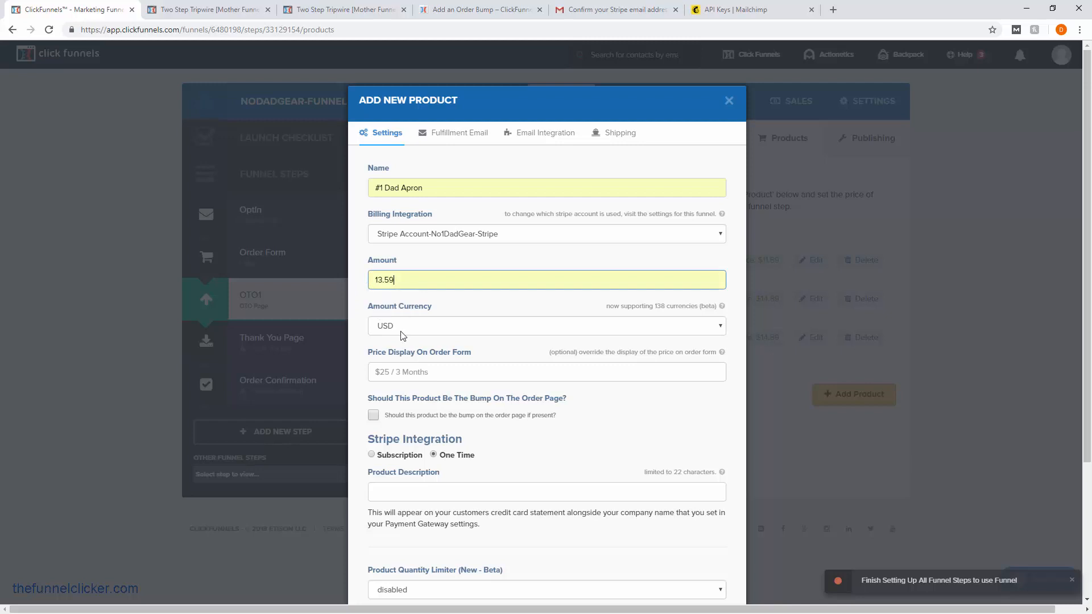
Create the apron product with $13.59 as its order form price display and "#1 Dad Apron" as its product description.
left_click(408, 373)
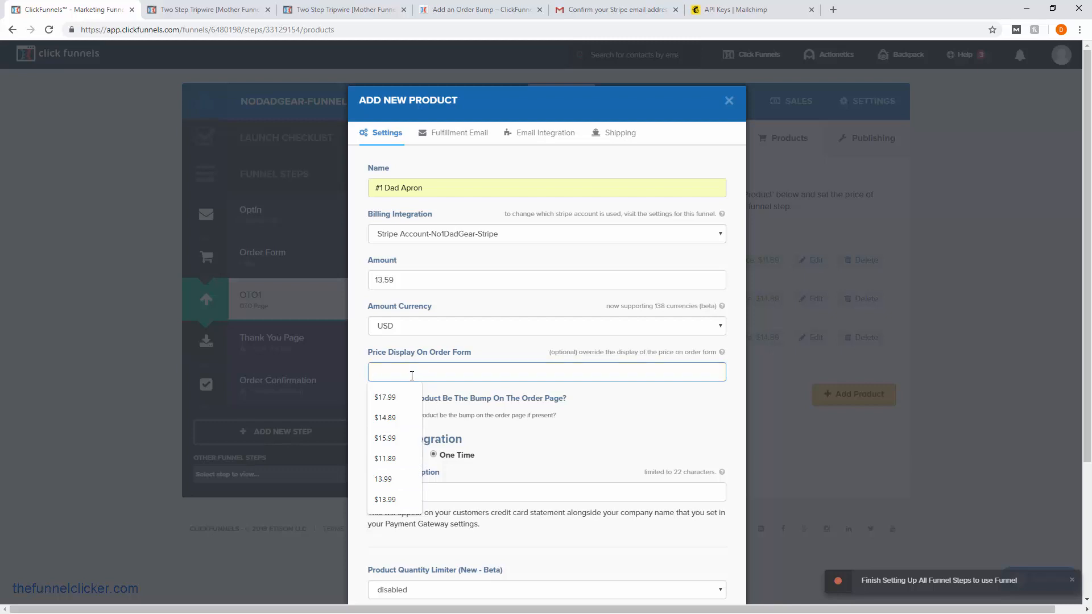
type("$13.59")
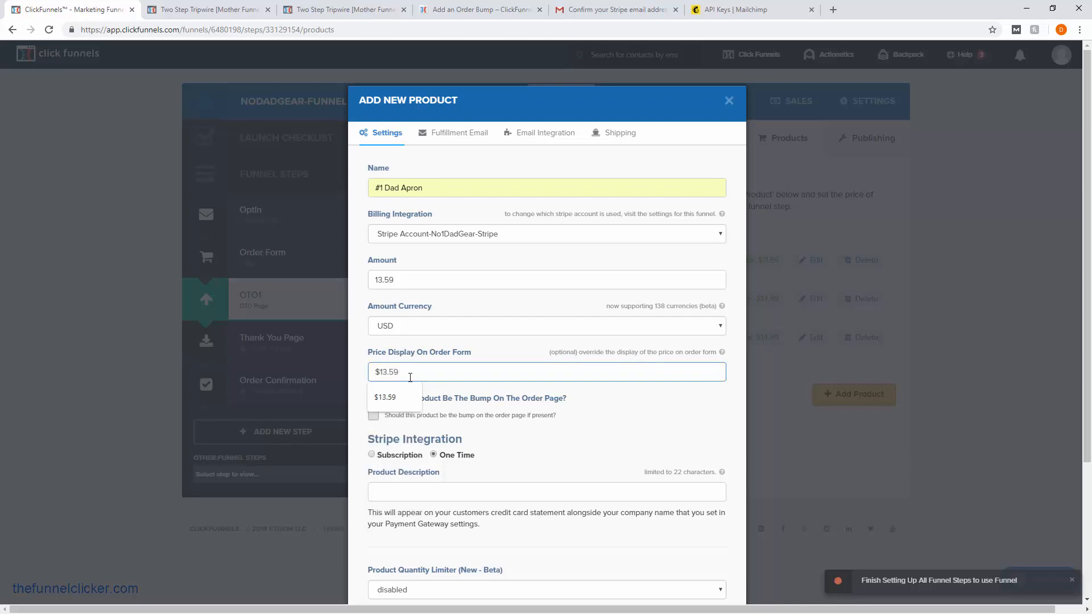
left_click(393, 398)
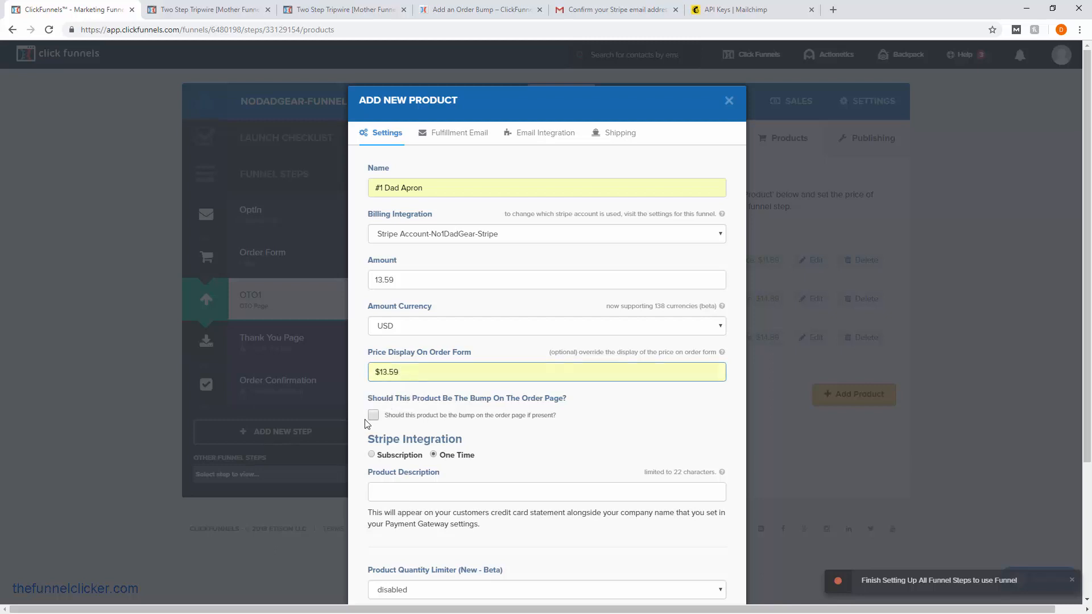
left_click(398, 493)
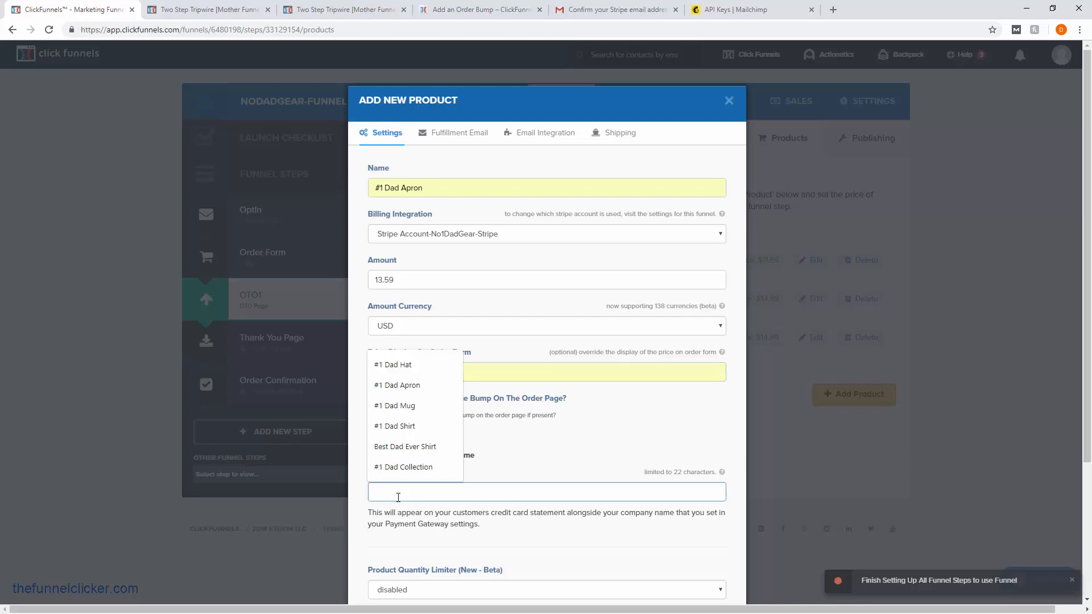
scroll(406, 478, "down", 2)
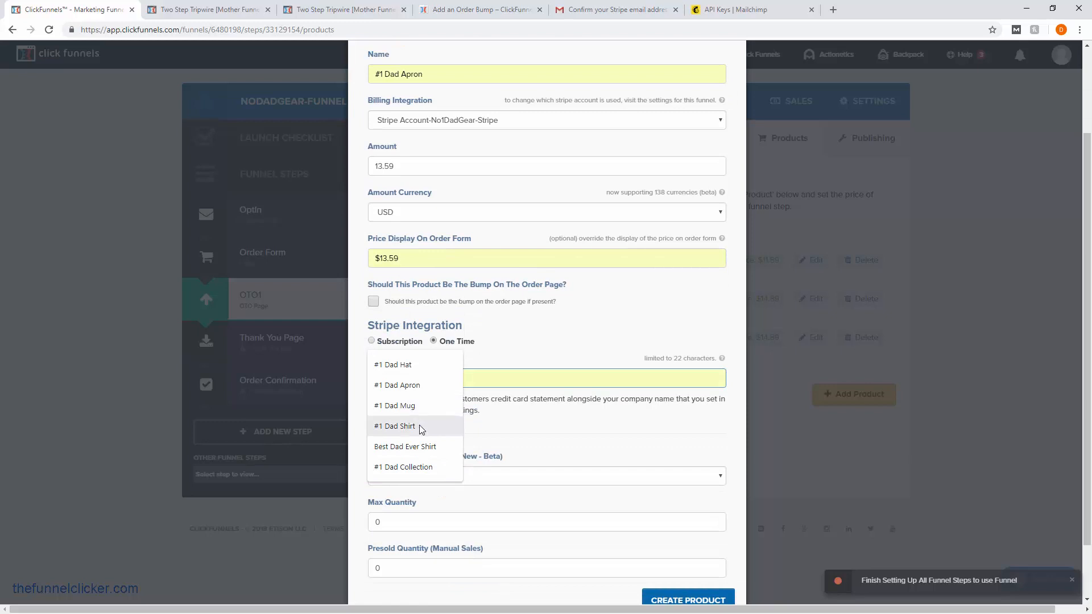
left_click(421, 390)
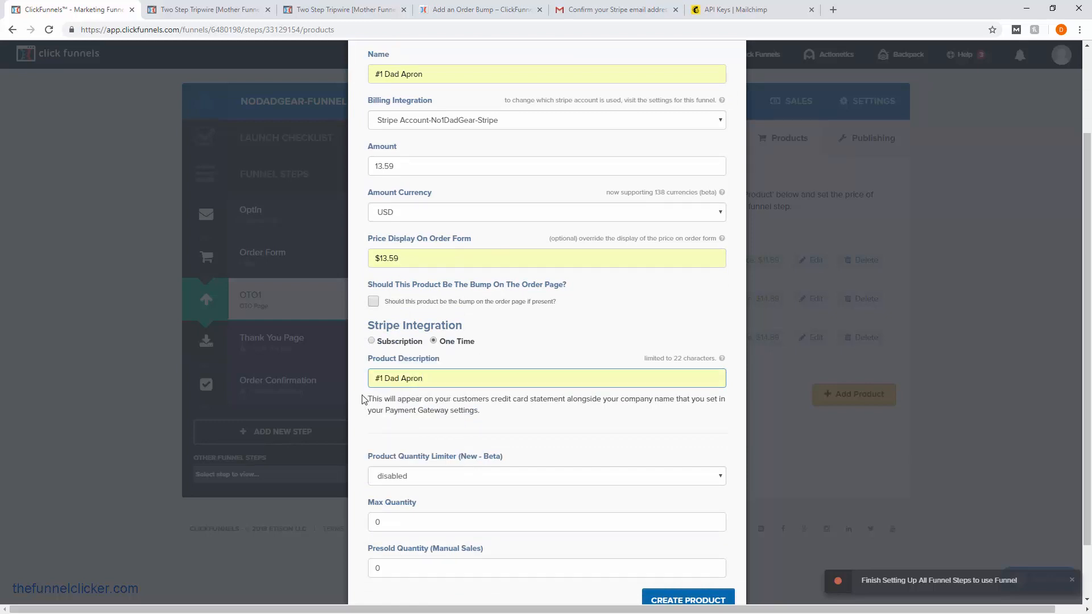
left_click(671, 597)
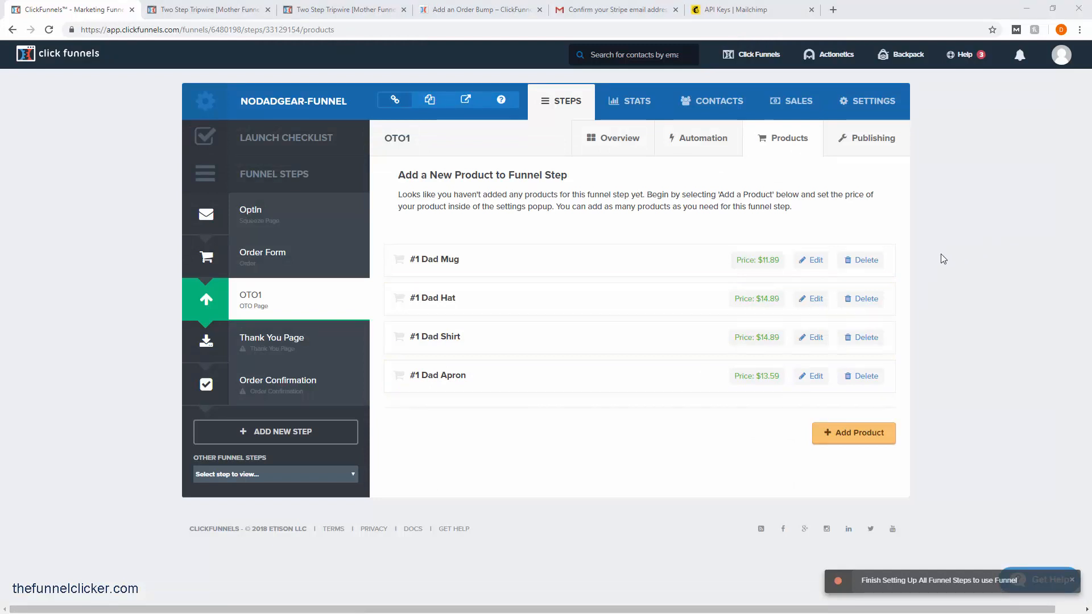
Save the mug's fulfillment email with subject "No. 1 DAD Gear - Thank you for your purchase!" and body line "#1 Dad Mug - $14.89".
left_click(817, 261)
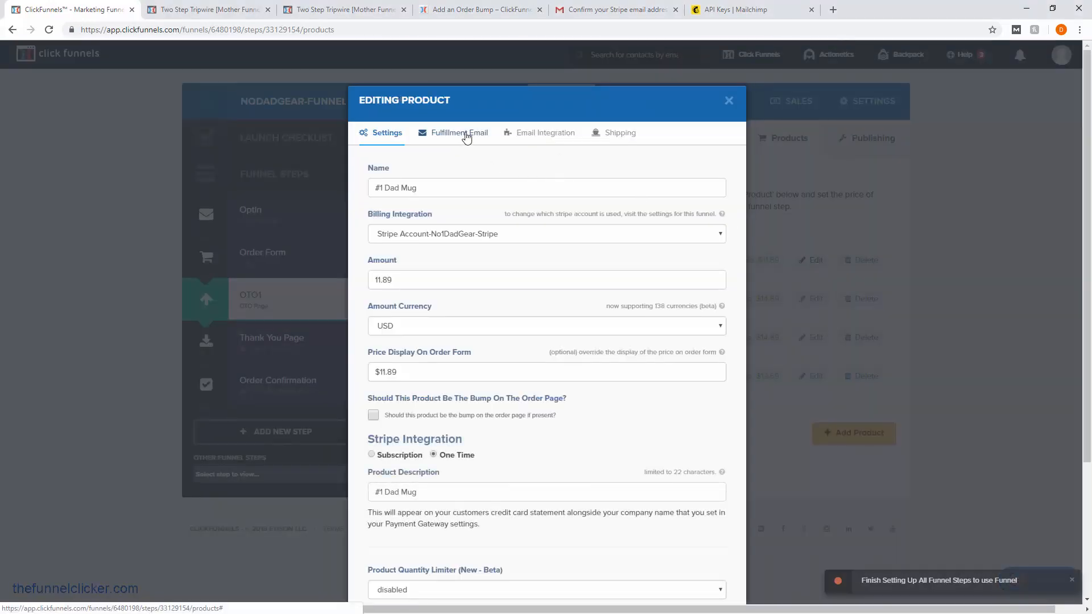
left_click(466, 136)
left_click_drag(504, 195, 385, 197)
type("No. 1 DAD Gear - Thank you for your purchase!")
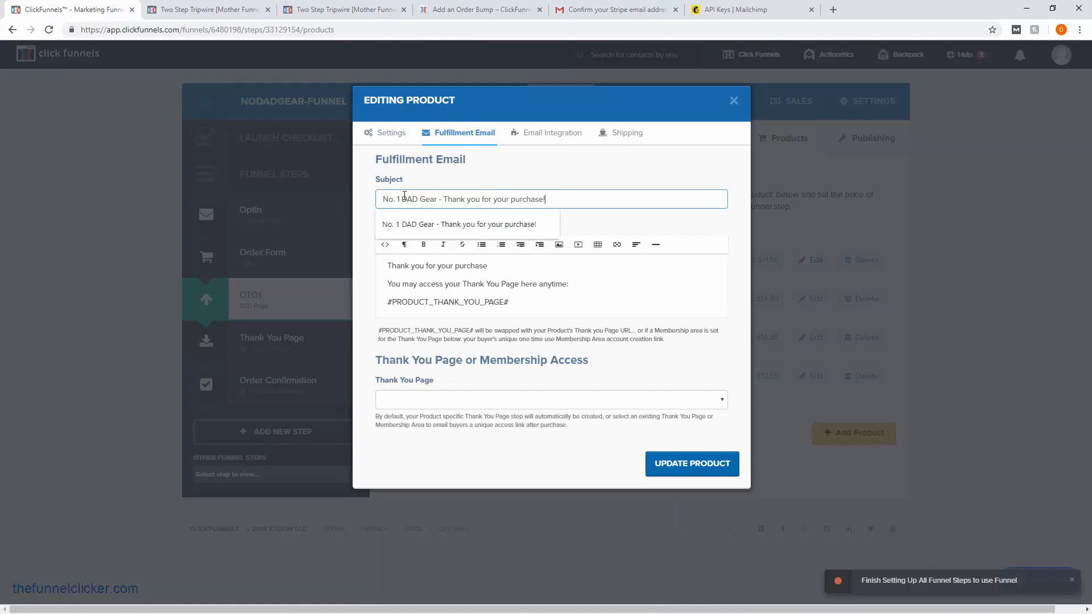
key("Tab")
left_click(629, 295)
key("ctrl+a")
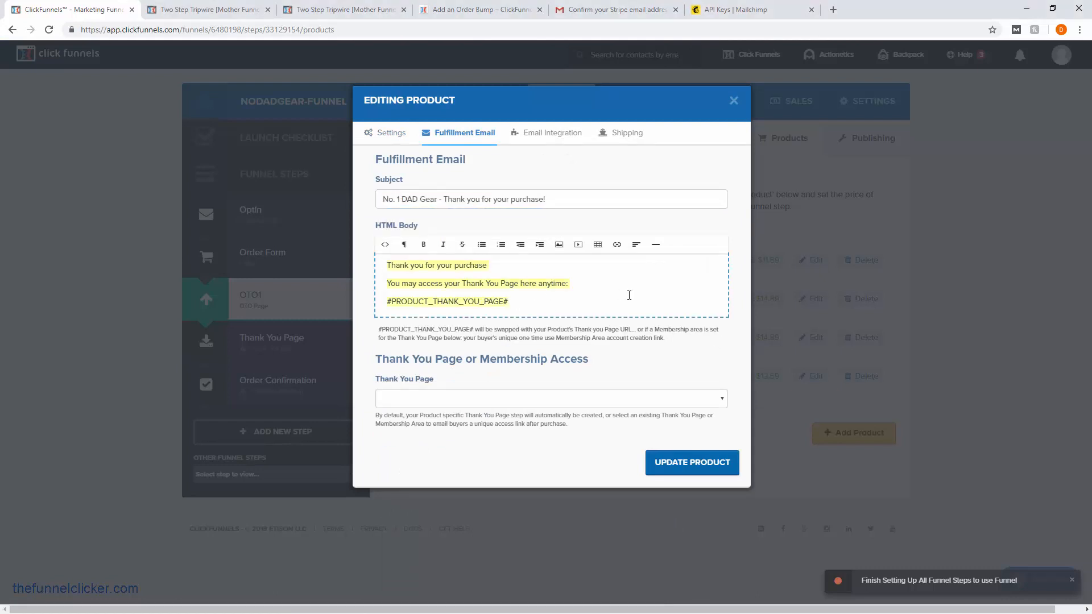
key("ctrl+v")
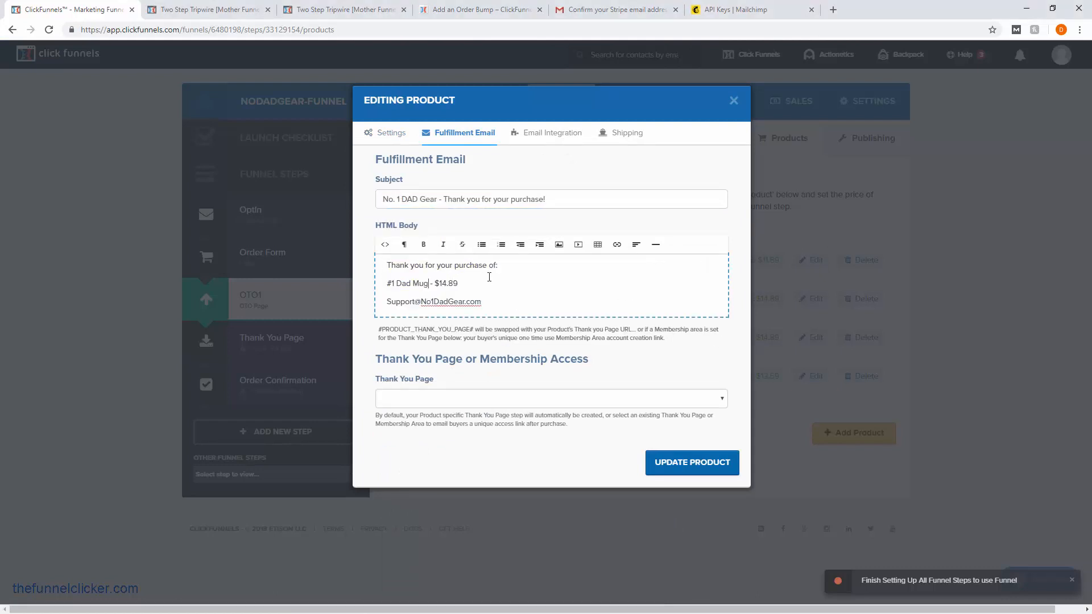
left_click(685, 463)
Revise the product price line in the mug's fulfillment email body and update the product.
left_click(814, 261)
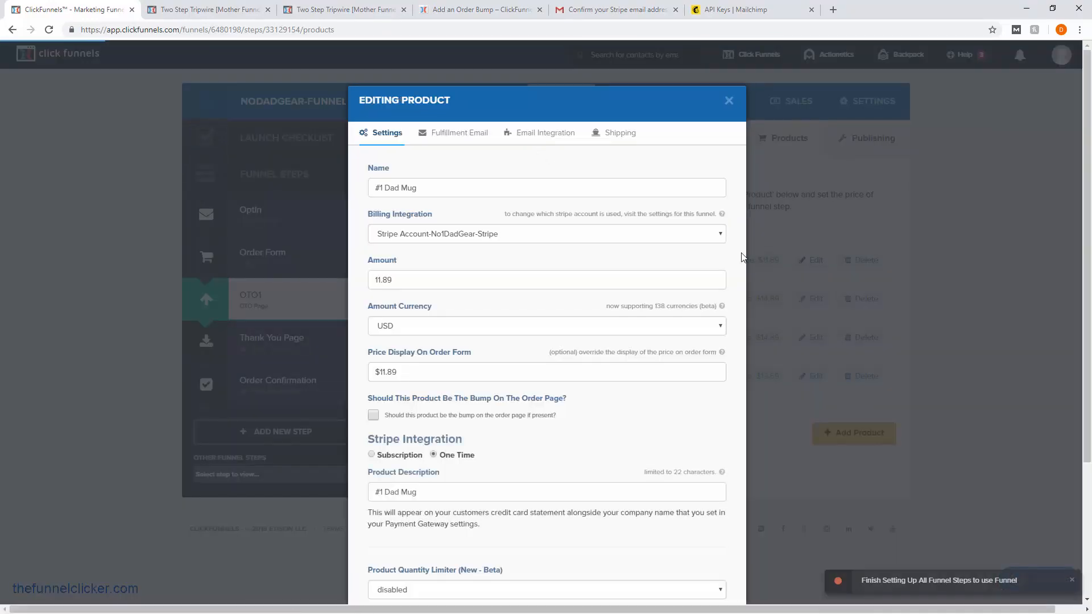
left_click(464, 132)
left_click(455, 284)
left_click(671, 468)
Update the hat's fulfillment email with subject "Thank you for your purchase of:" and a body listing "#1 Dad Hat - $14.89" with the support contact.
left_click(815, 300)
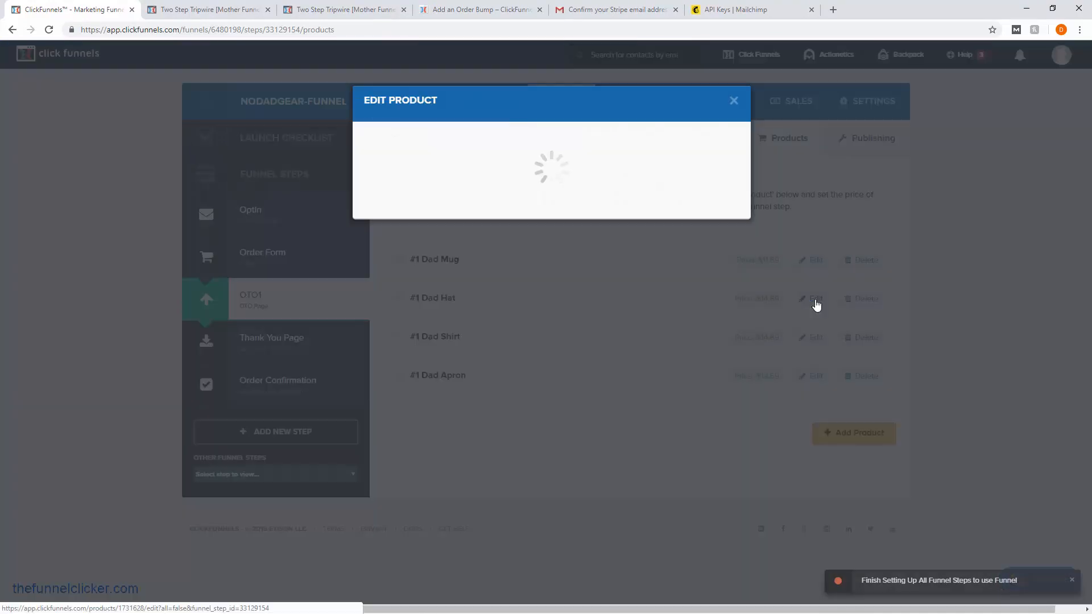
left_click(466, 134)
left_click(539, 263)
key("ctrl+a")
key("ctrl+v")
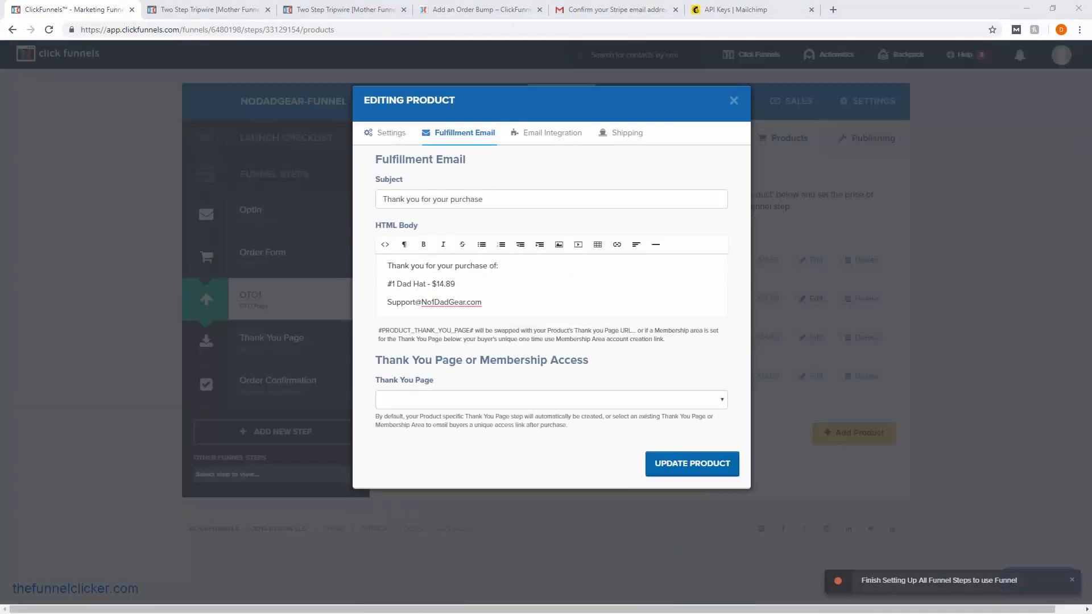
triple_click(421, 200)
right_click(422, 200)
left_click(447, 254)
left_click(716, 331)
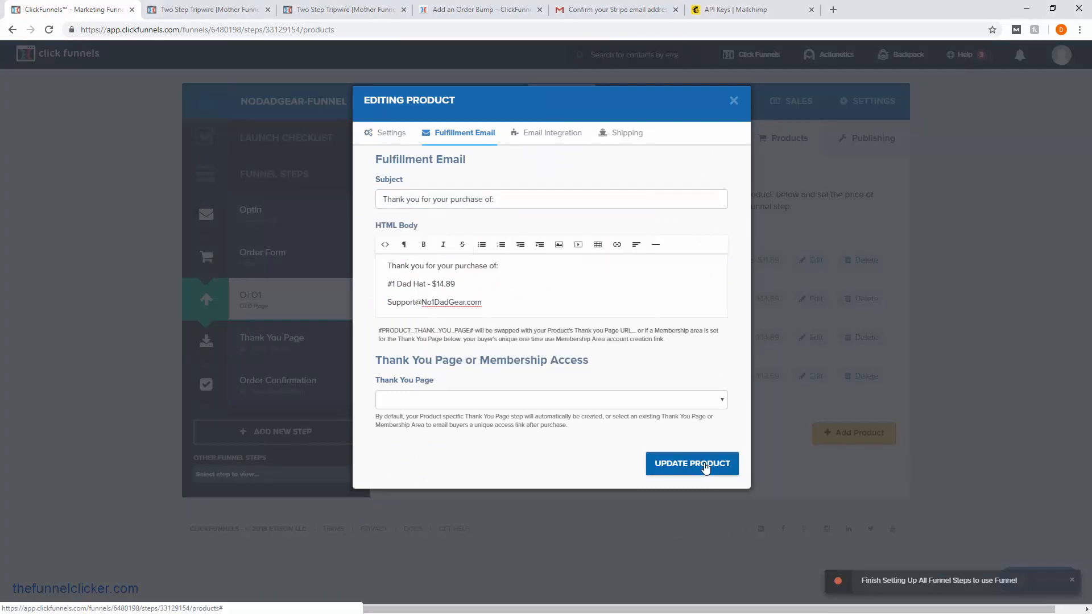
left_click(707, 469)
Set the shirt's fulfillment email subject to "No. 1 DAD Gear - Thank you for your purchase!", replace its body text and update the product.
left_click(816, 338)
left_click(467, 134)
left_click(532, 284)
key("ctrl+a")
key("ctrl+v")
triple_click(421, 199)
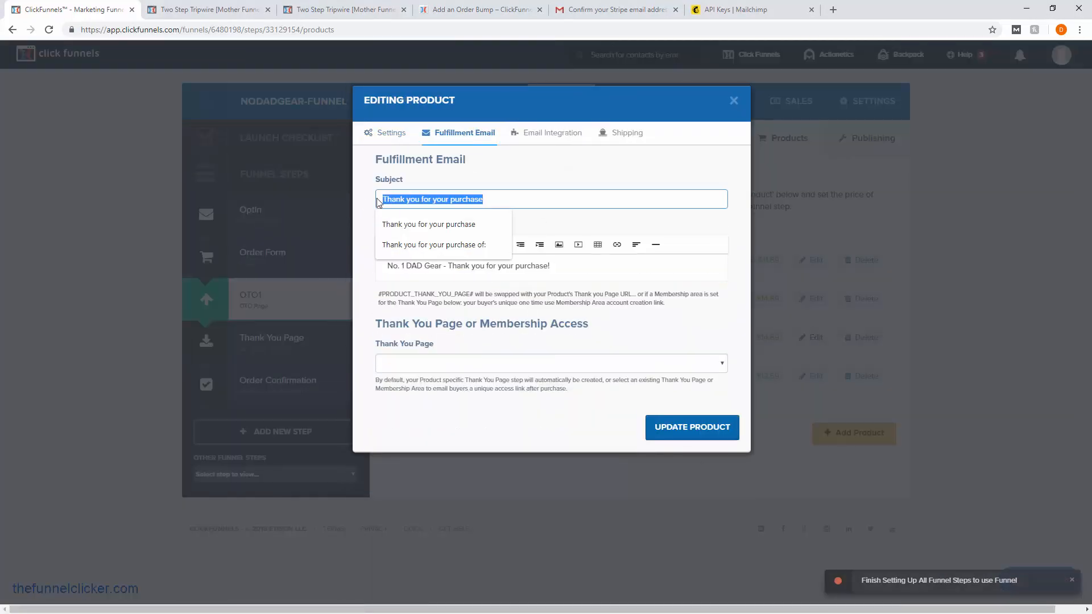
key("ctrl+v")
key("ctrl+a")
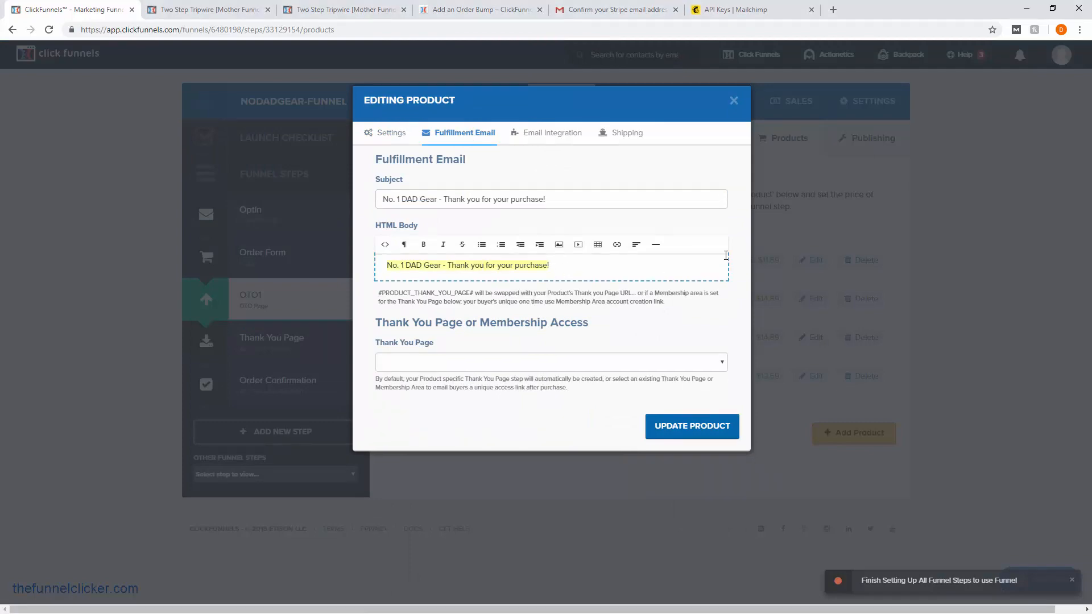
key("ctrl+v")
left_click(707, 463)
Replace the apron's fulfillment email body with the purchase text and change its product line to "#1 Dad Apron - $13.59".
left_click(813, 376)
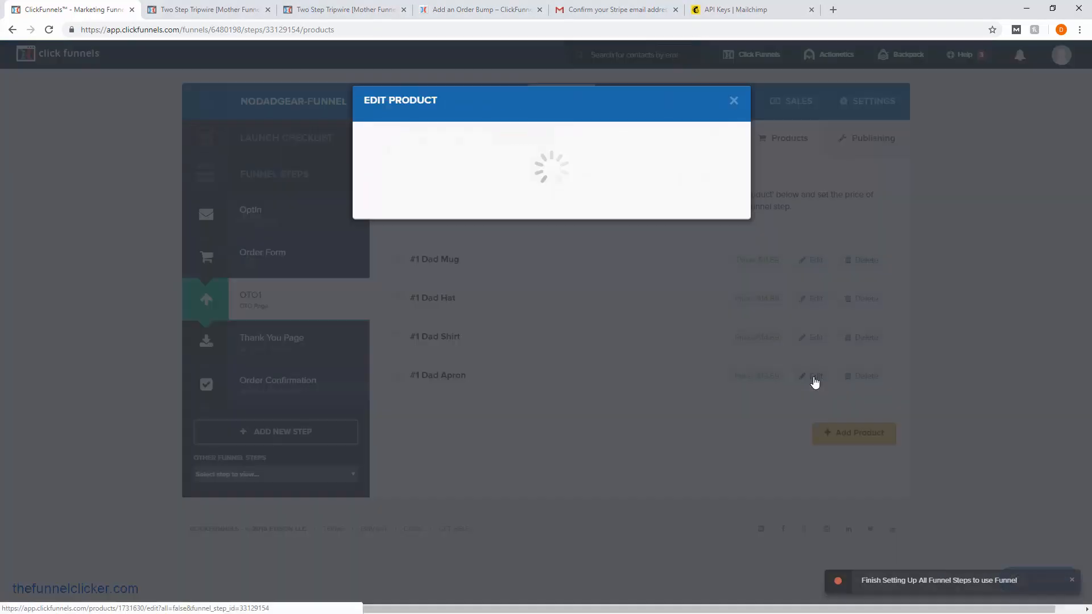
left_click(465, 133)
left_click(532, 285)
key("ctrl+a")
key("ctrl+v")
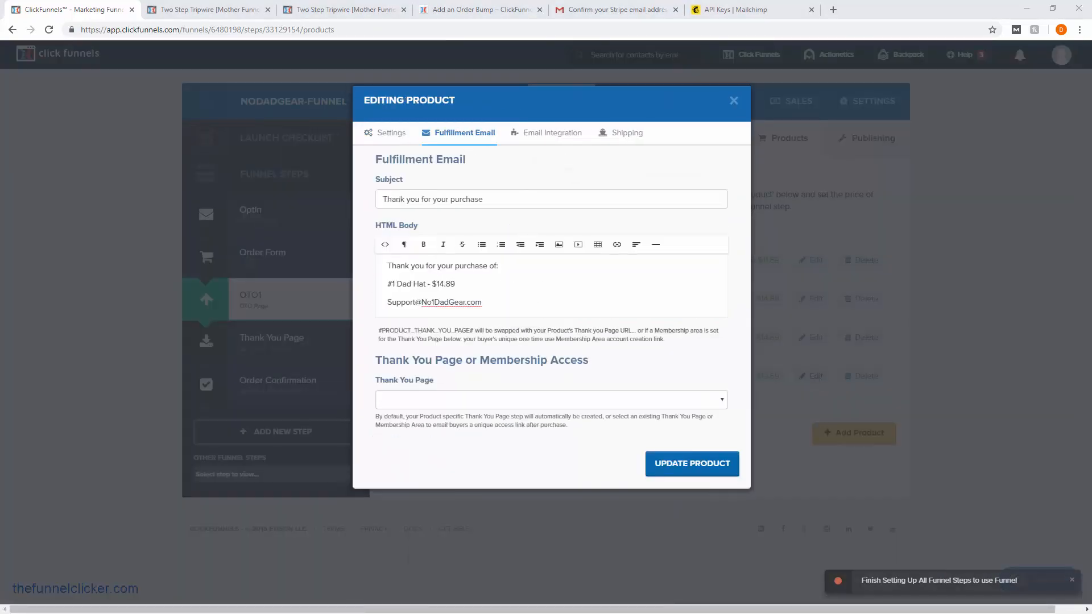
left_click(440, 283)
type("3.59")
type("Apron")
Set the apron's fulfillment email subject to "No. 1 DAD Gear - Thank you for your purchase!" and update the product.
triple_click(433, 200)
right_click(434, 206)
left_click(456, 261)
type("!")
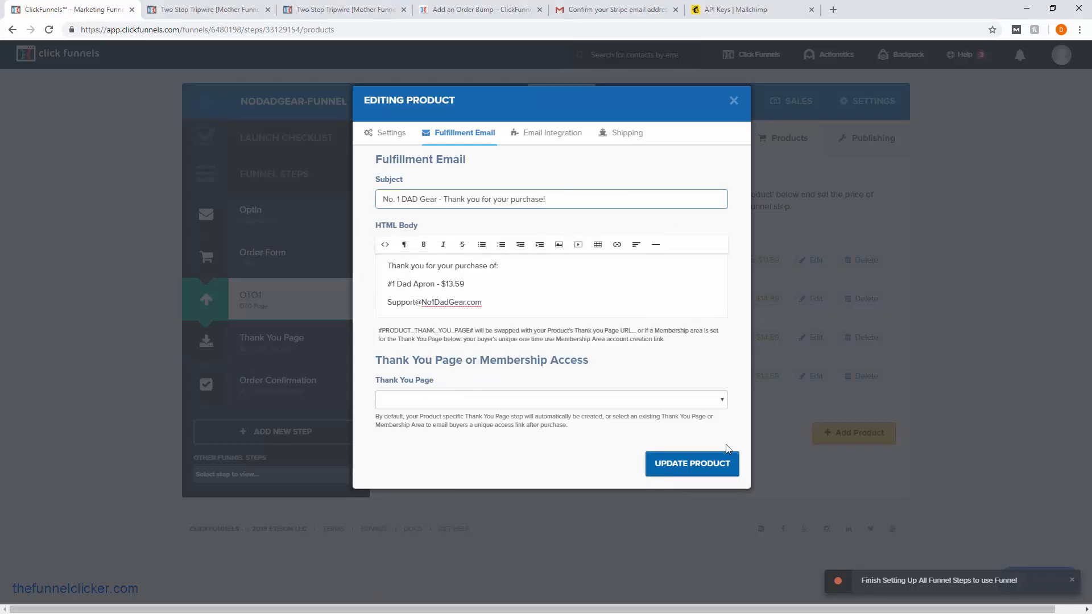
left_click(711, 469)
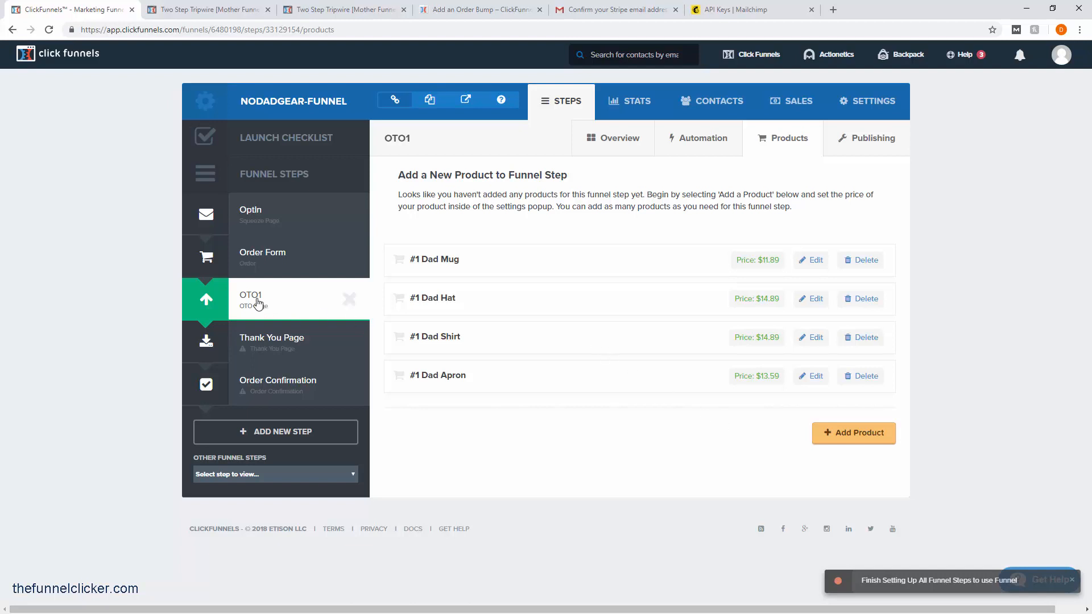
Open the OTO1 page for editing and set the mug's Add to Cart button action to the 1-click upsell for #1 Dad Mug.
left_click(628, 140)
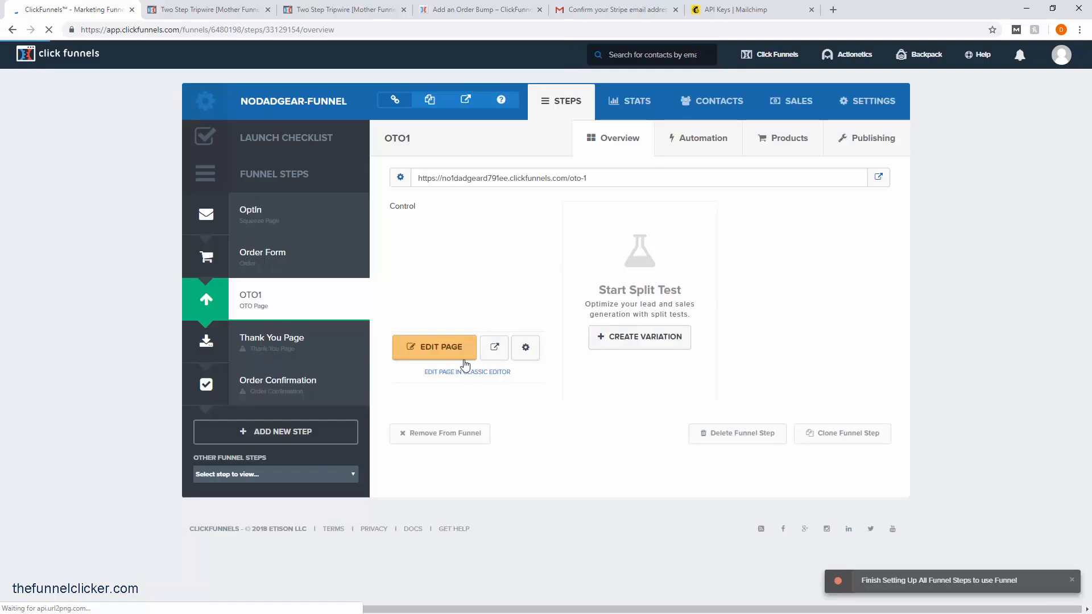
left_click(461, 354)
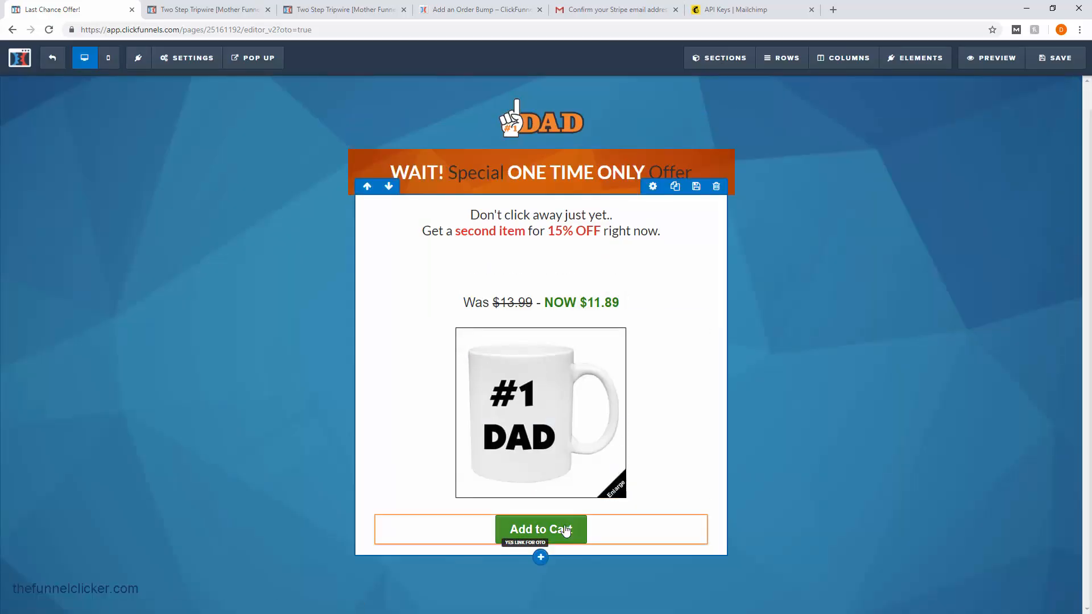
left_click(540, 532)
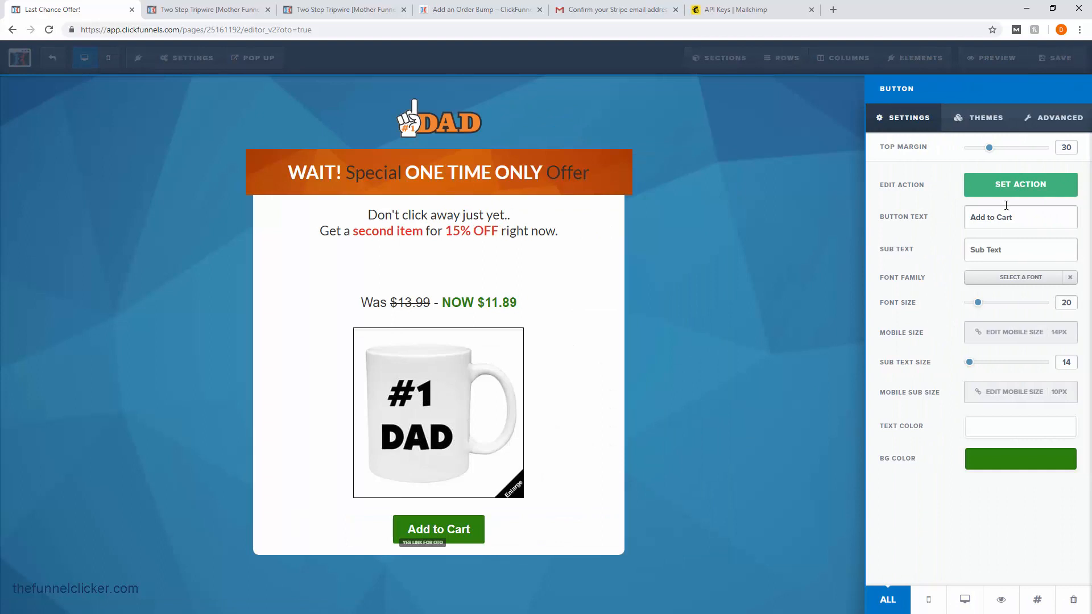
left_click(1018, 187)
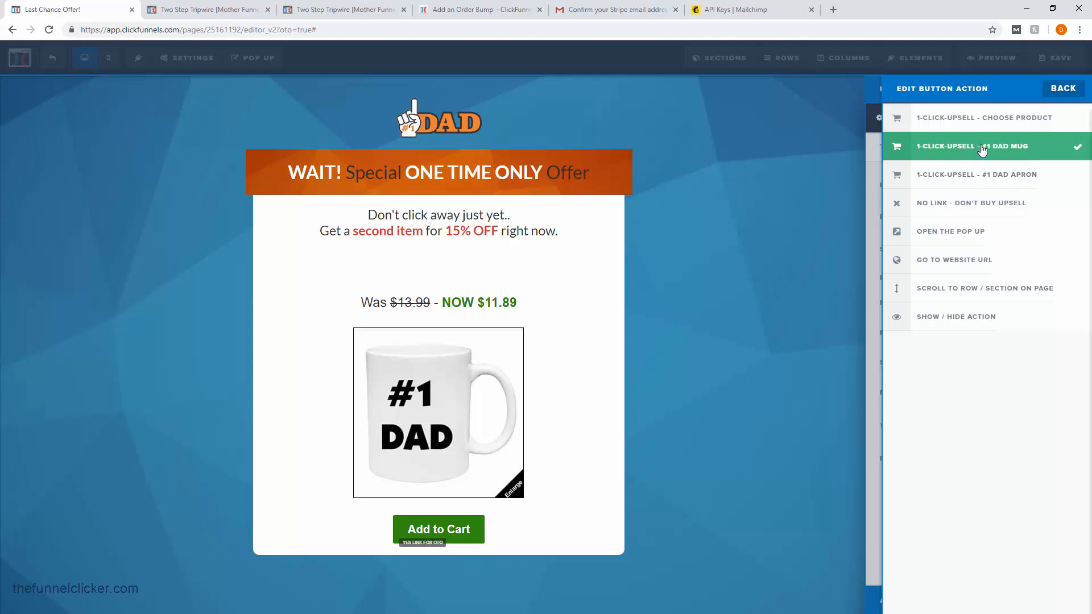
left_click(1003, 119)
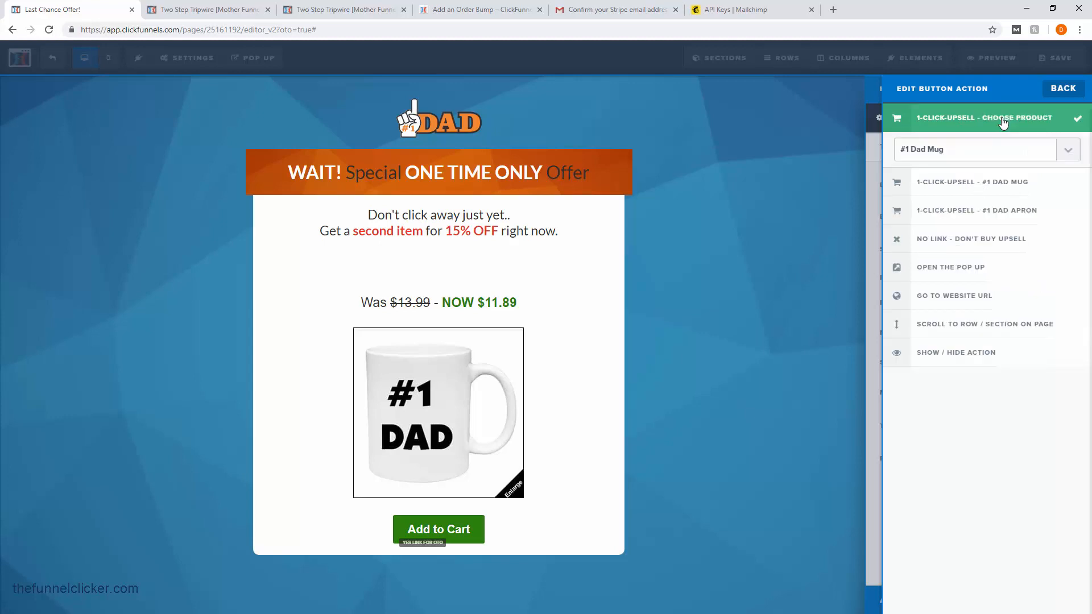
left_click(1063, 149)
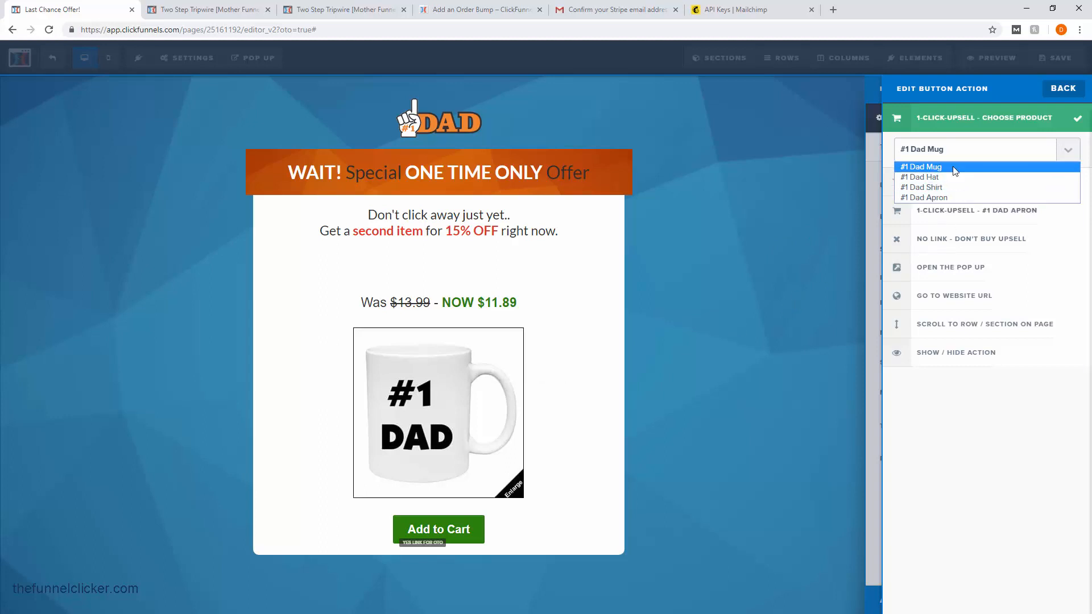
left_click(926, 167)
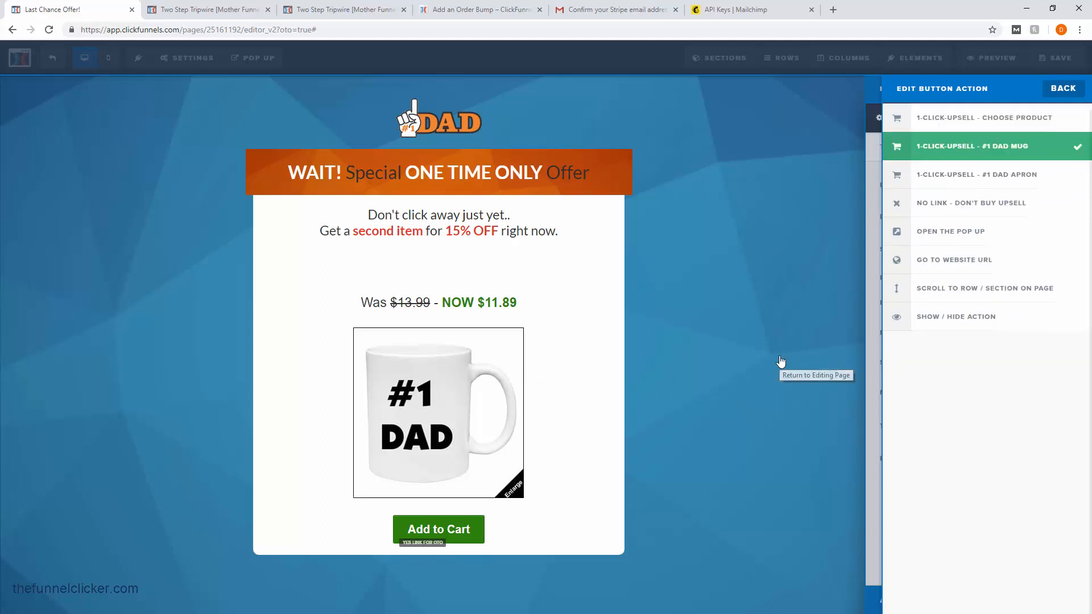
left_click(780, 365)
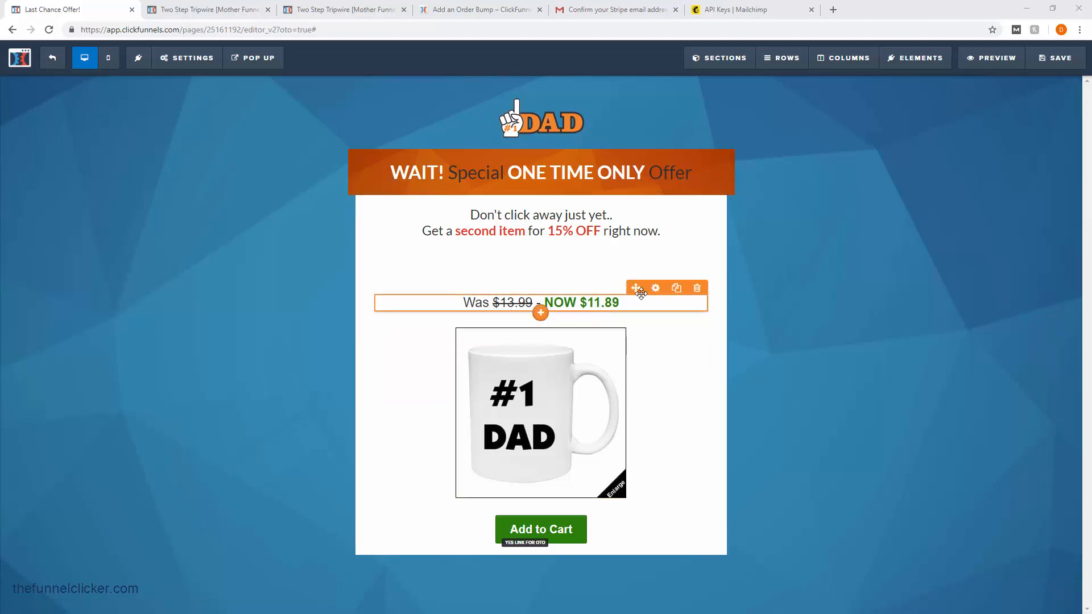
Duplicate the "Was $13.99 - NOW $11.89" price line three times.
left_click(675, 288)
left_click(676, 289)
left_click(676, 288)
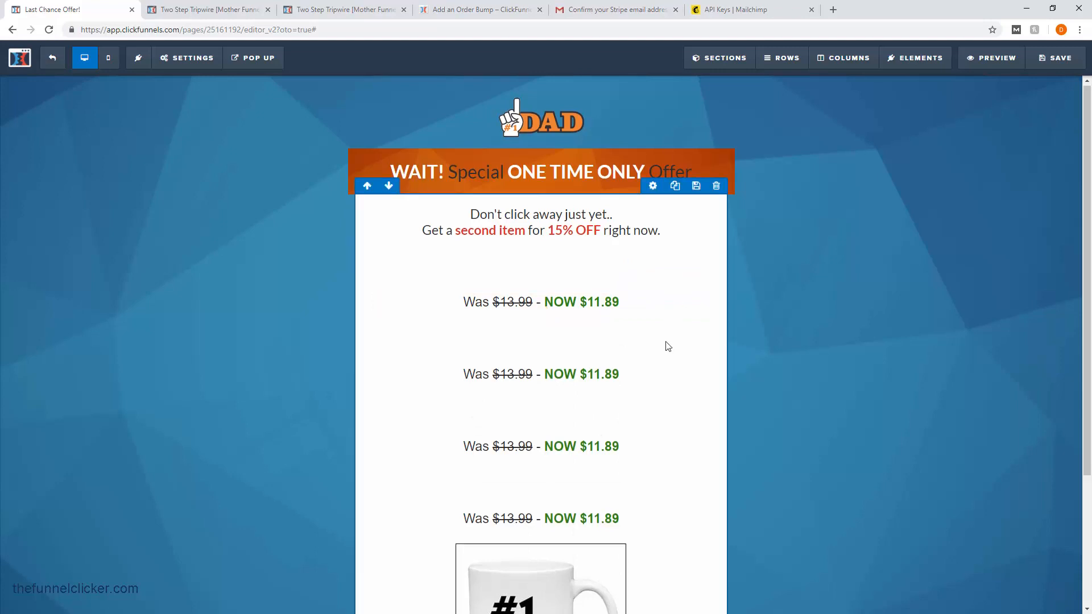
Duplicate the #1 DAD mug image three times.
scroll(593, 413, "down", 3)
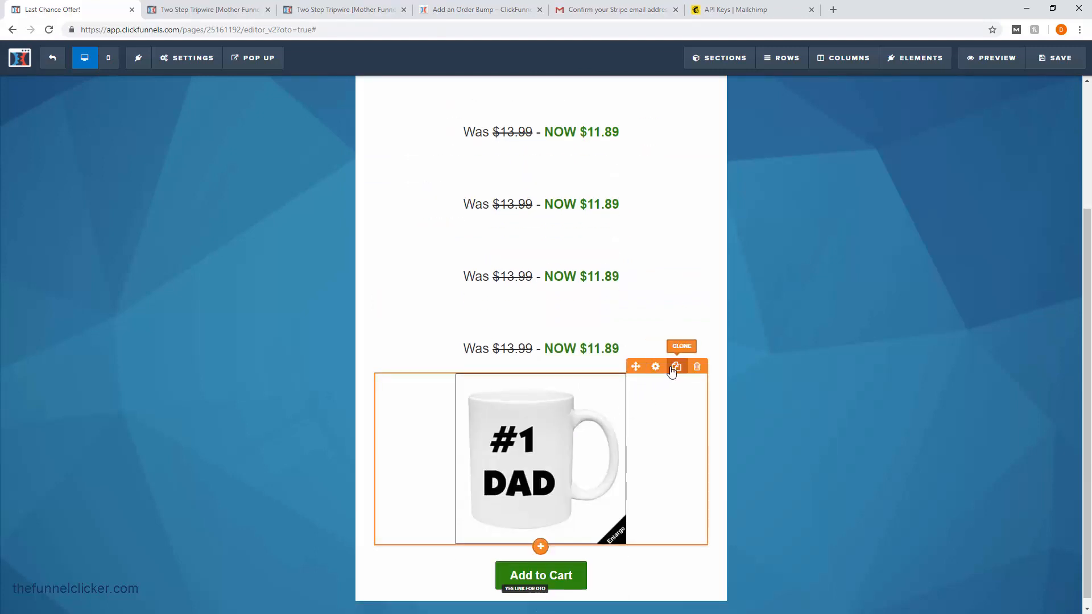
left_click(675, 367)
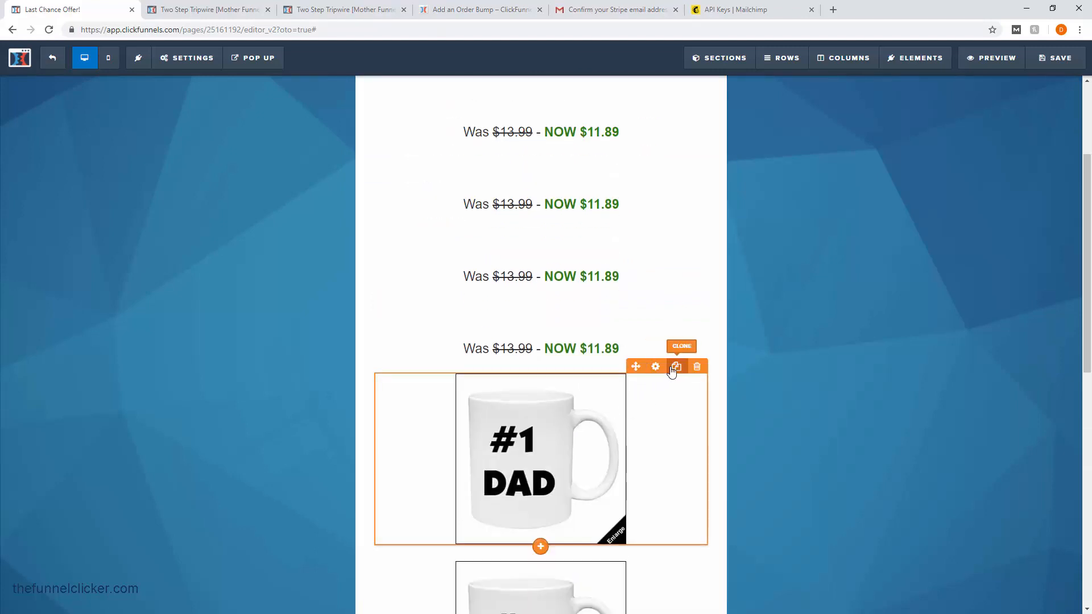
scroll(671, 375, "down", 3)
scroll(671, 378, "up", 3)
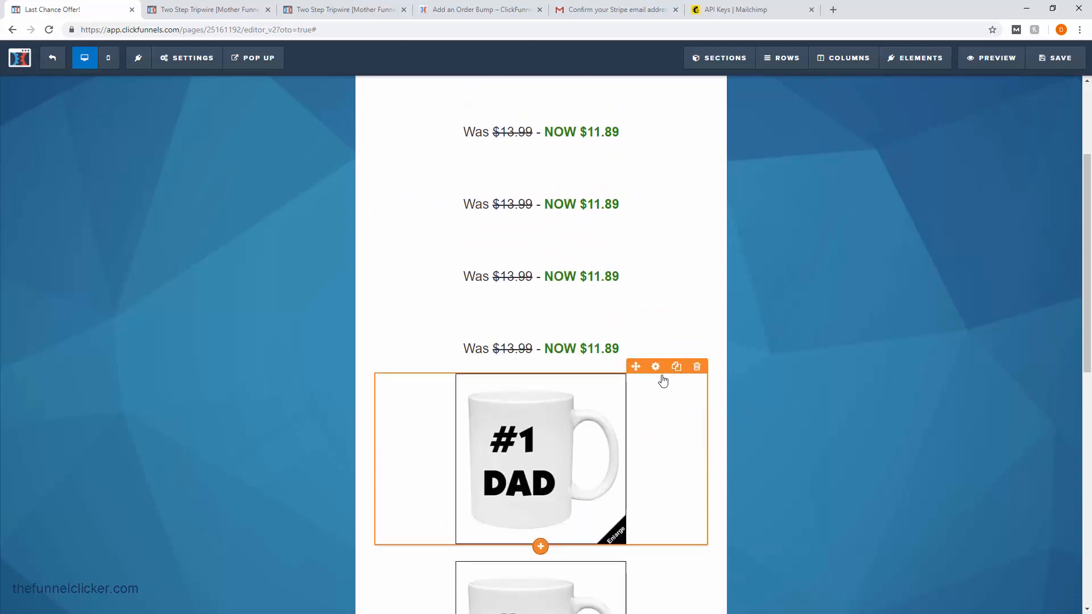
Move the duplicated mug images so that one sits directly beneath each of the four price lines.
scroll(631, 350, "up", 3)
scroll(654, 364, "down", 2)
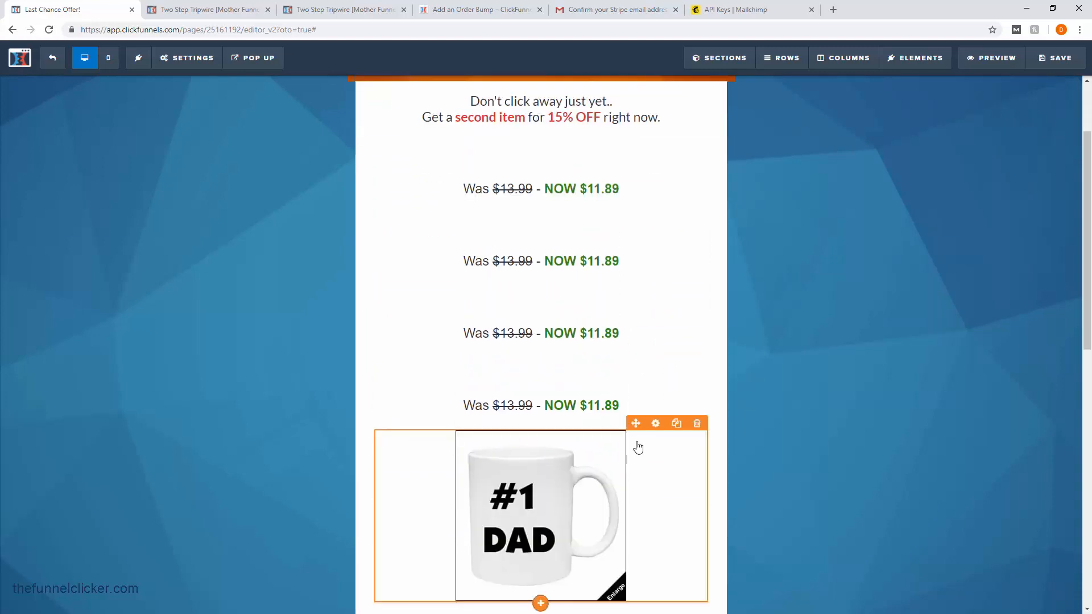
left_click_drag(643, 337, 658, 309)
scroll(658, 439, "down", 6)
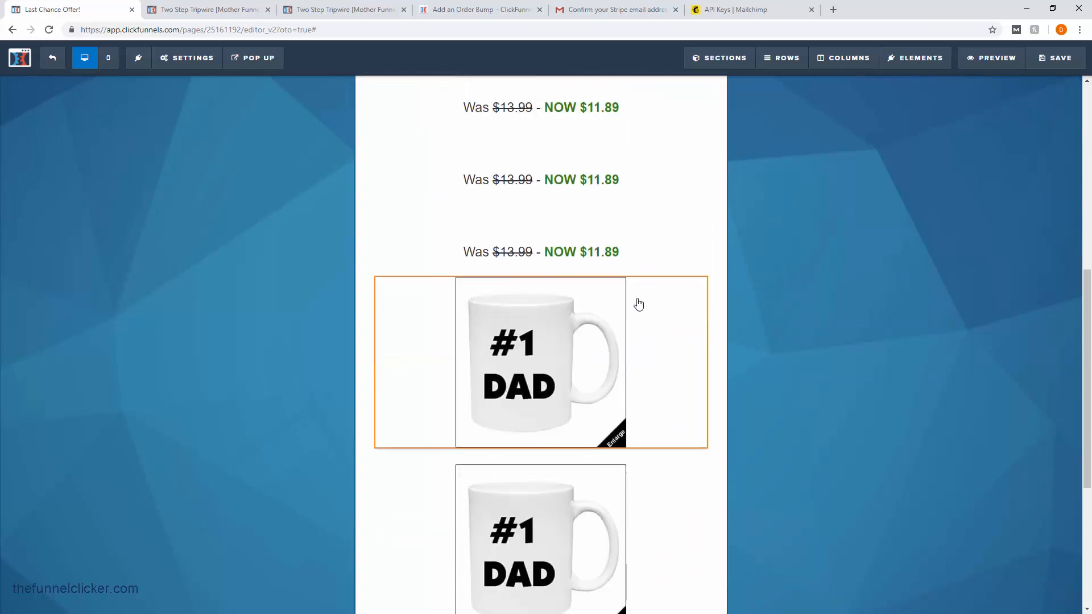
scroll(628, 352, "up", 3)
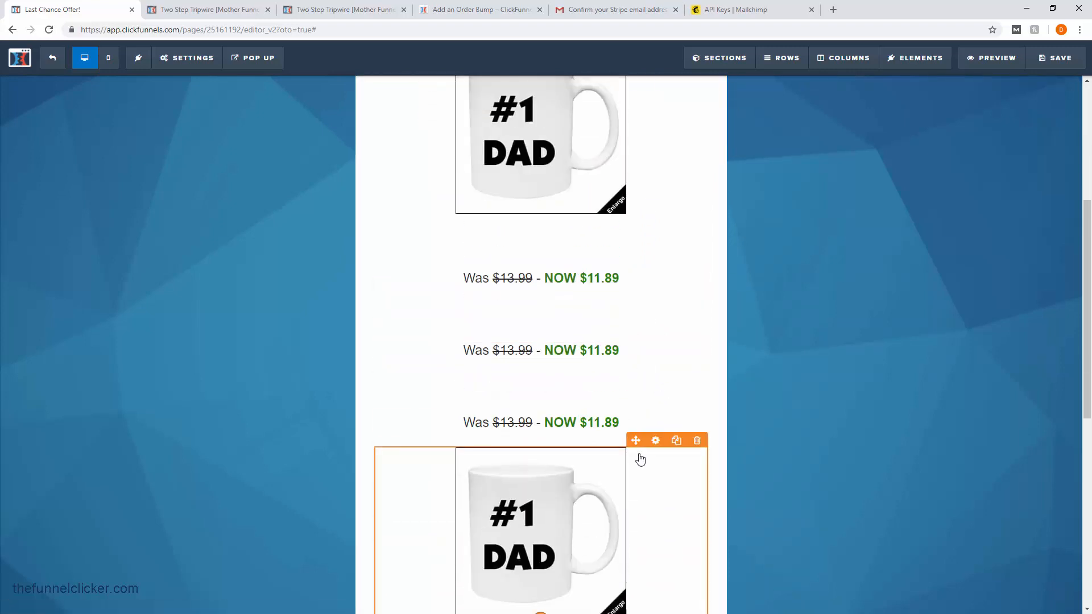
left_click_drag(635, 440, 641, 330)
scroll(646, 354, "down", 2)
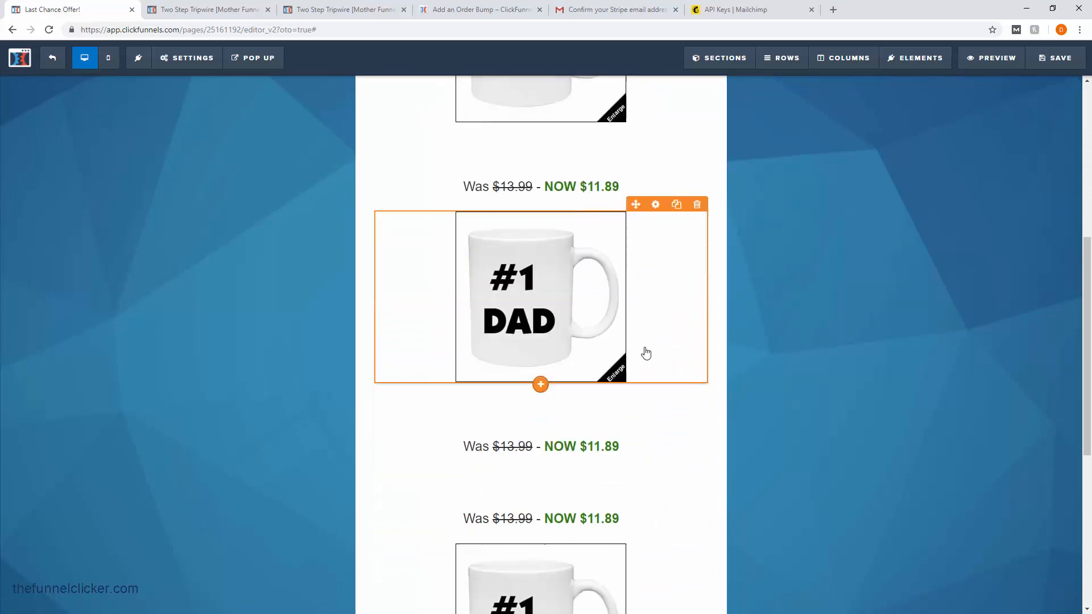
scroll(647, 354, "down", 2)
left_click_drag(636, 455, 623, 392)
scroll(714, 401, "down", 6)
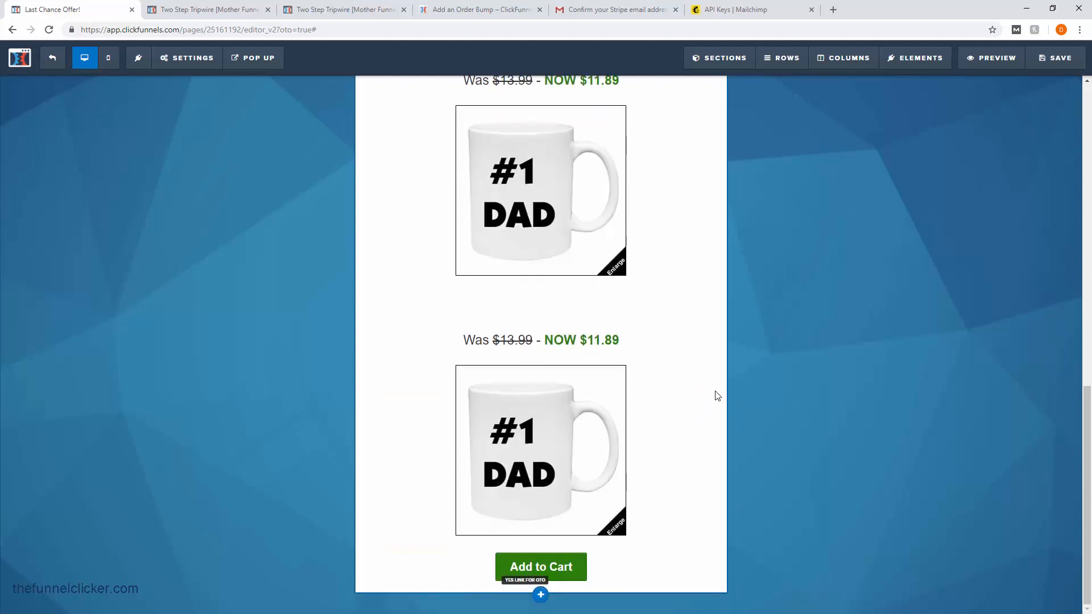
Change the second offer's price line to "Was $17.99 - NOW $14.89".
scroll(716, 393, "up", 6)
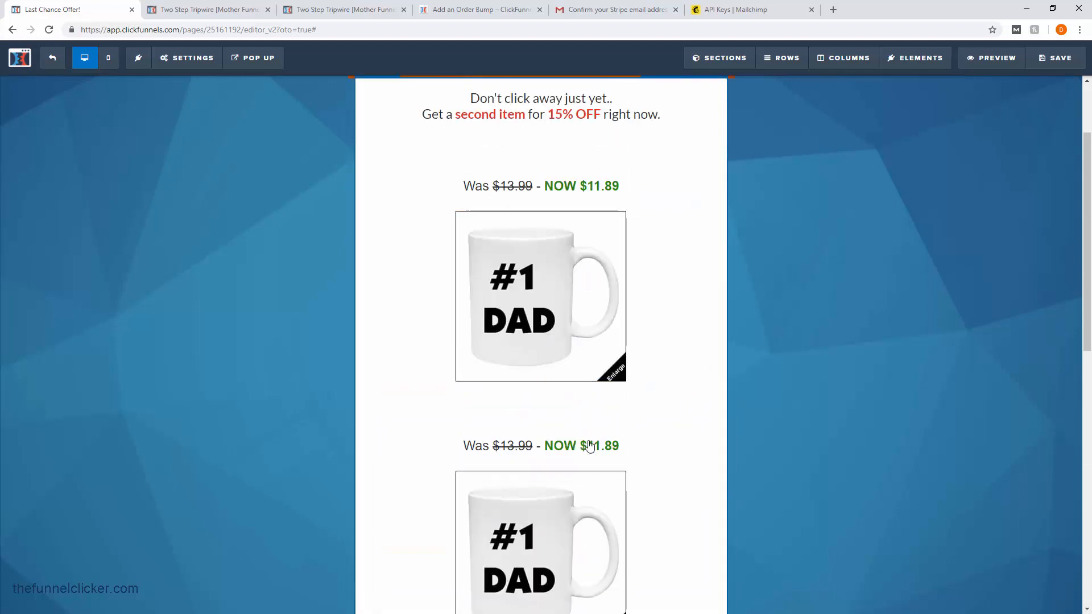
left_click(591, 444)
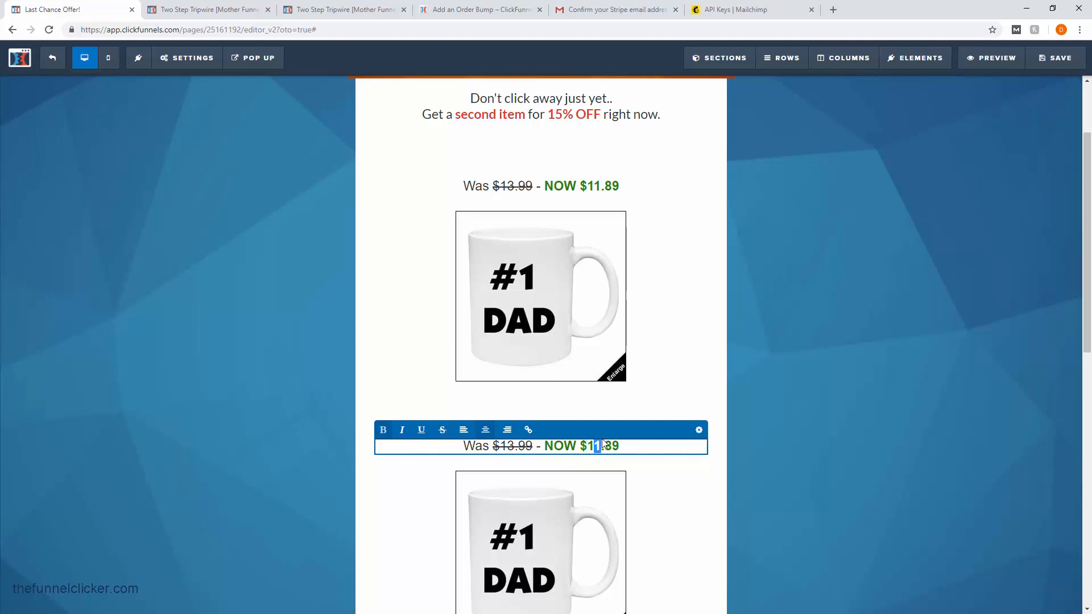
type("4")
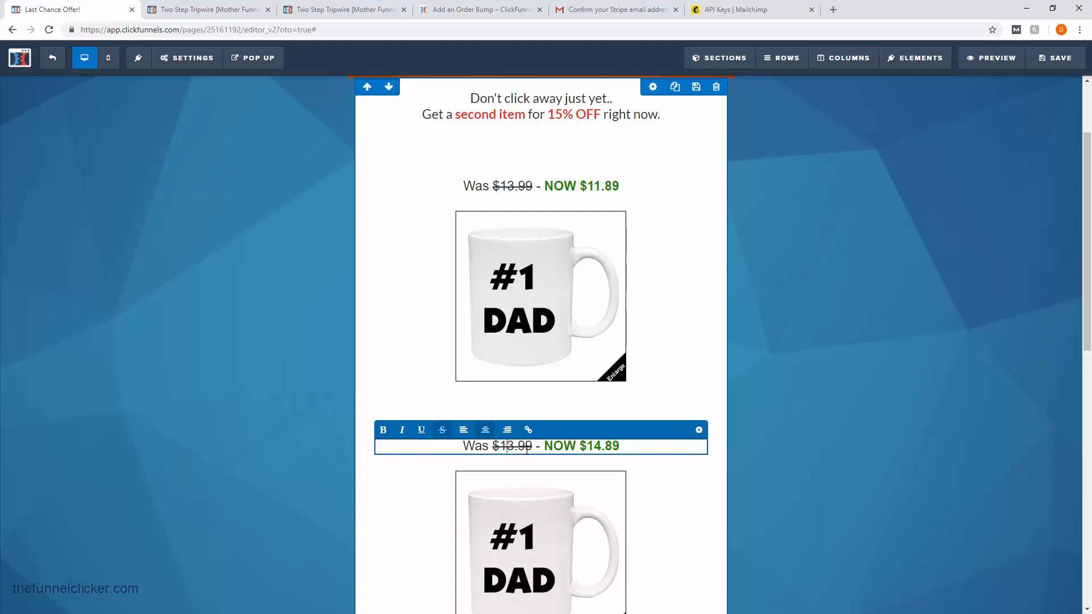
type("7")
key("Delete")
left_click(652, 489)
Replace the second offer's mug with the #1 DAD hat image as thumbnail and the two-view hat picture as full size.
scroll(653, 512, "down", 2)
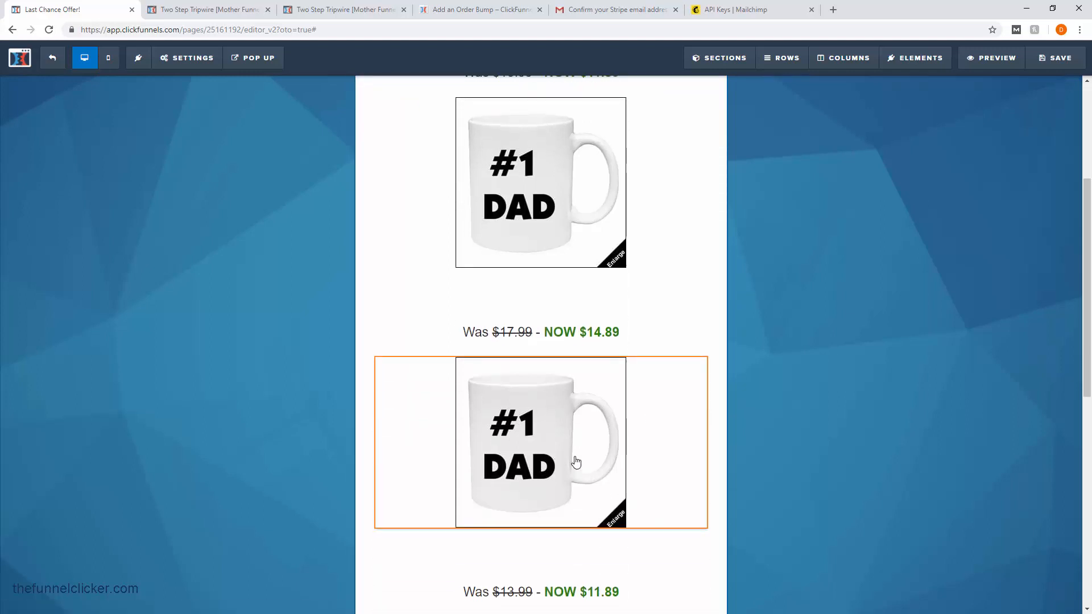
left_click(560, 410)
left_click(1065, 190)
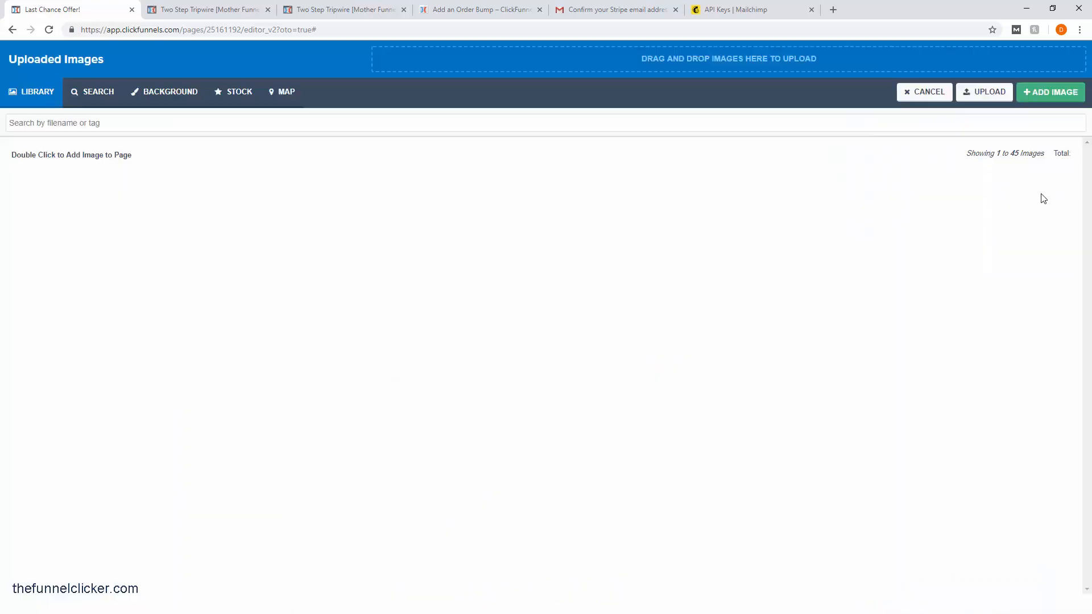
left_click(278, 253)
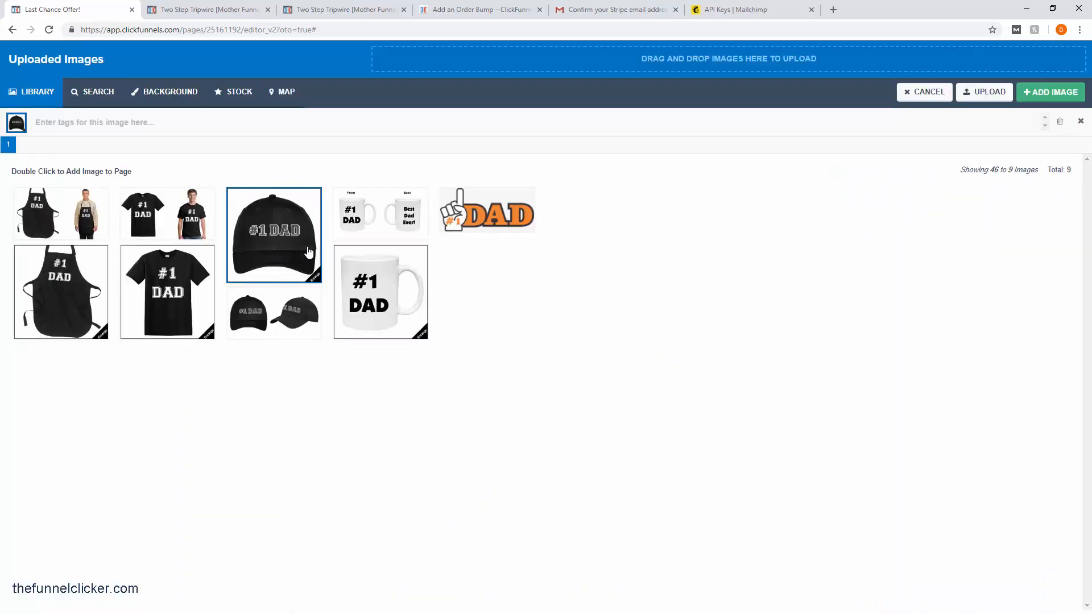
left_click(1054, 91)
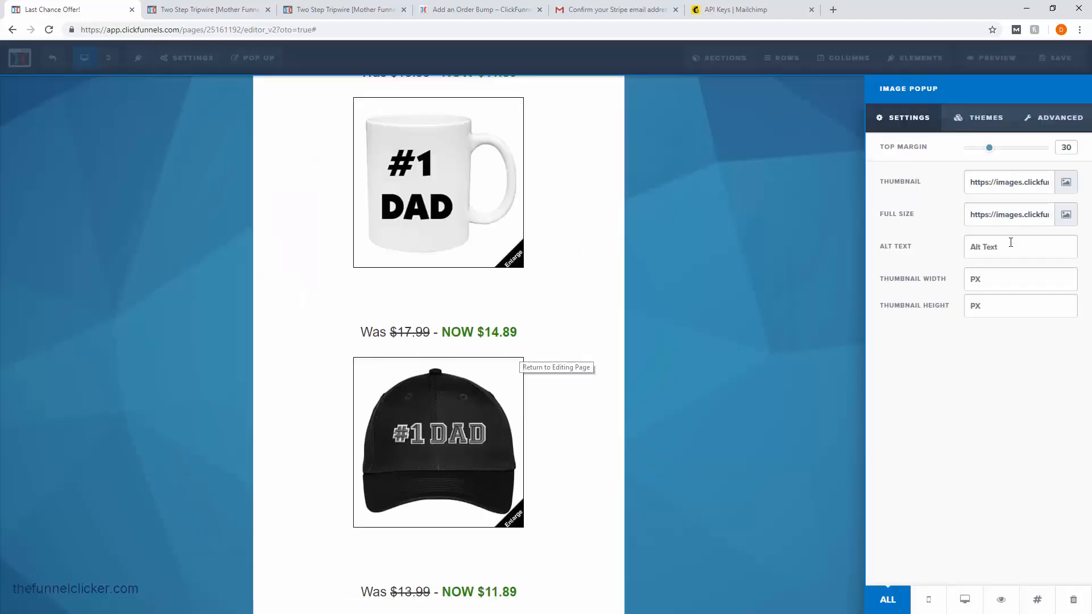
left_click(1067, 215)
left_click(286, 309)
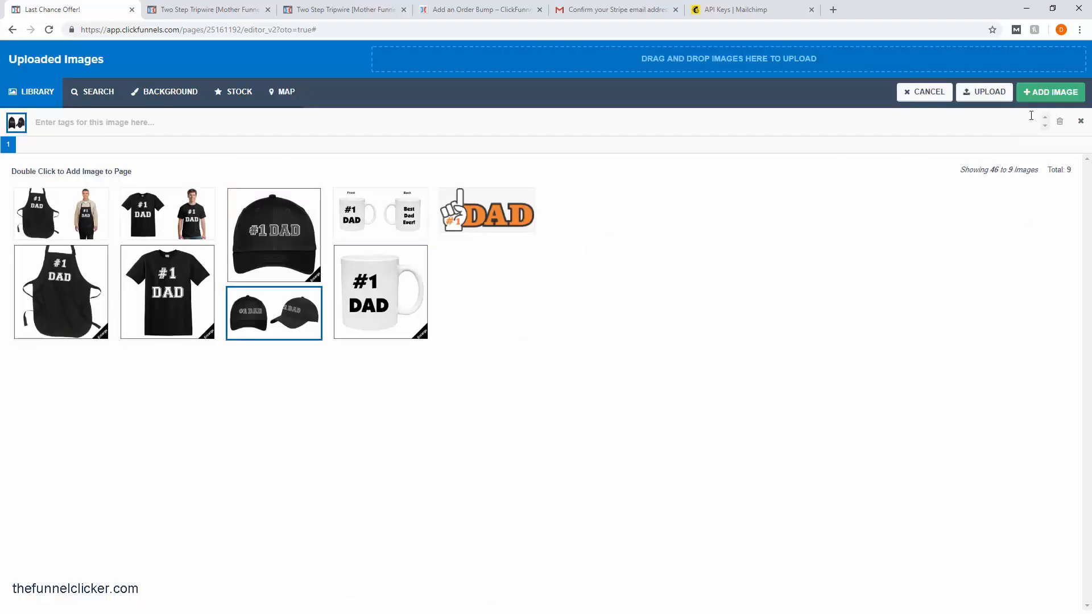
left_click(1052, 92)
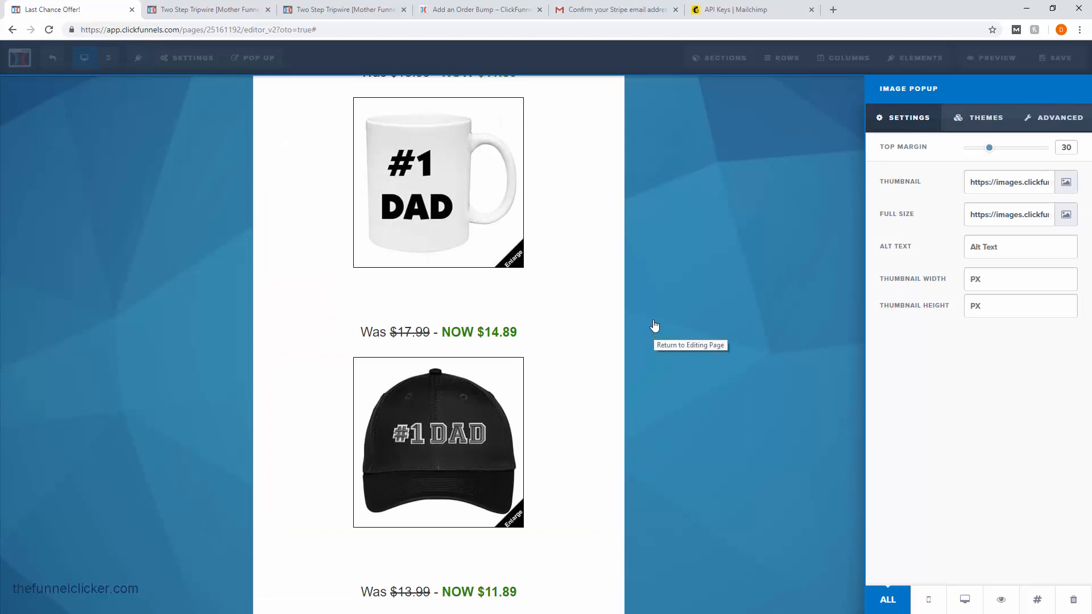
left_click(588, 387)
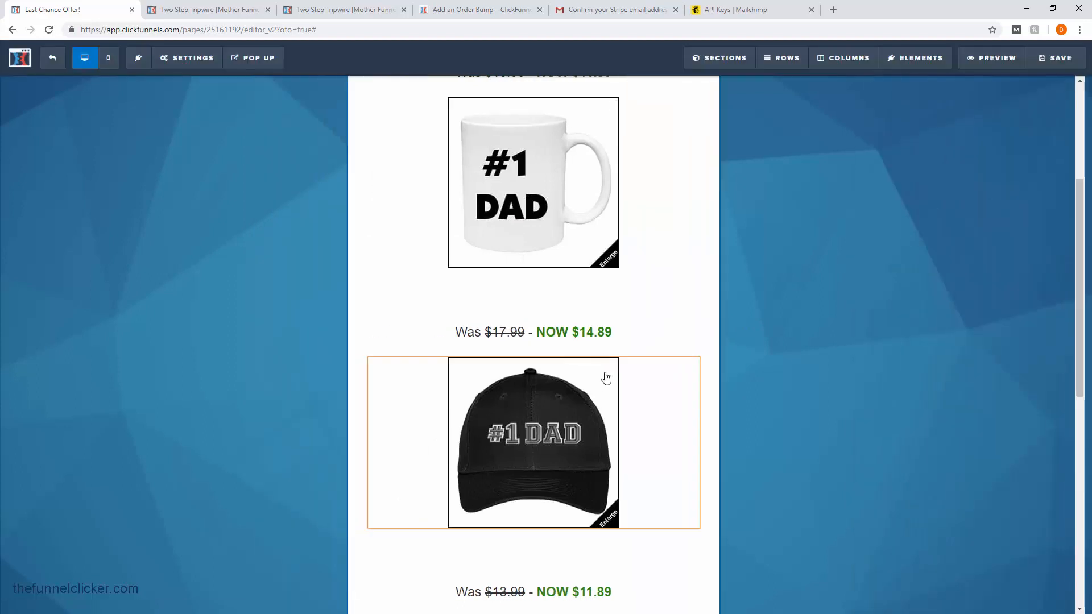
Duplicate the Add to Cart button below the last mug image three times.
scroll(605, 378, "down", 3)
scroll(654, 361, "up", 6)
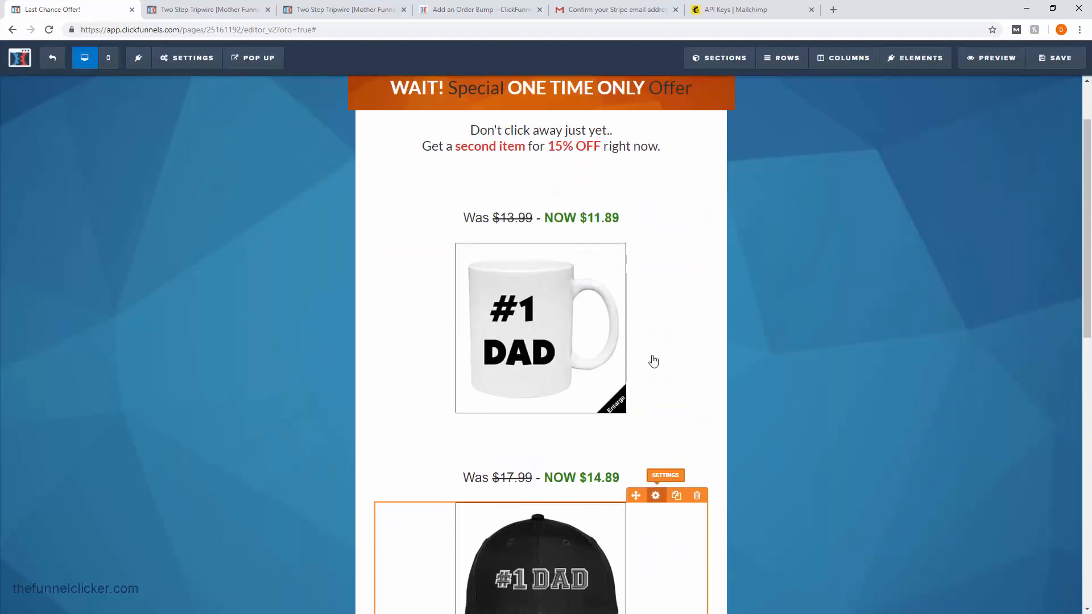
scroll(654, 362, "down", 3)
scroll(707, 402, "down", 9)
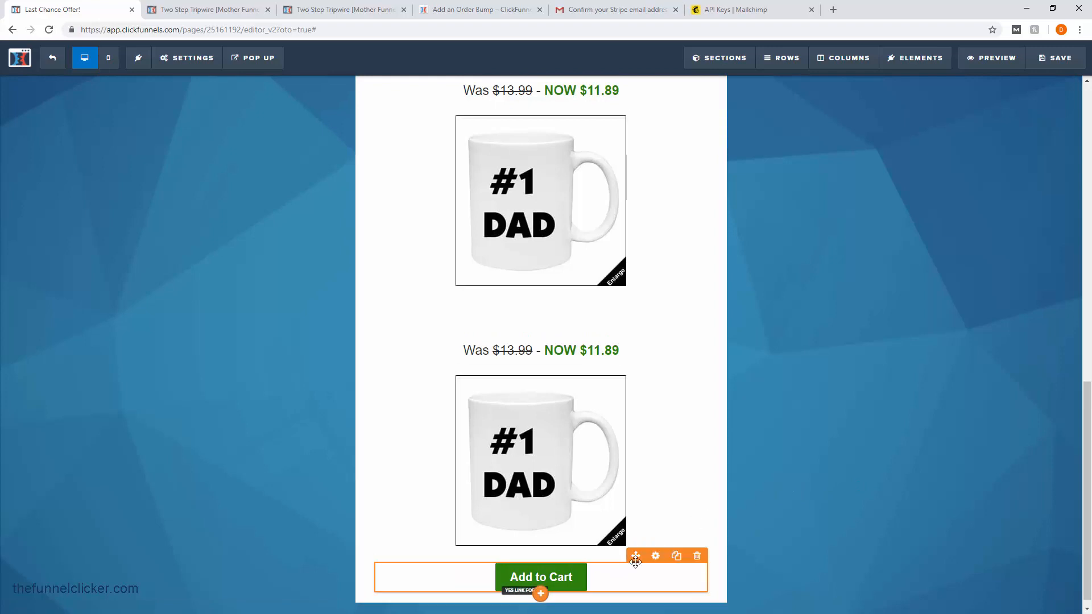
left_click(677, 557)
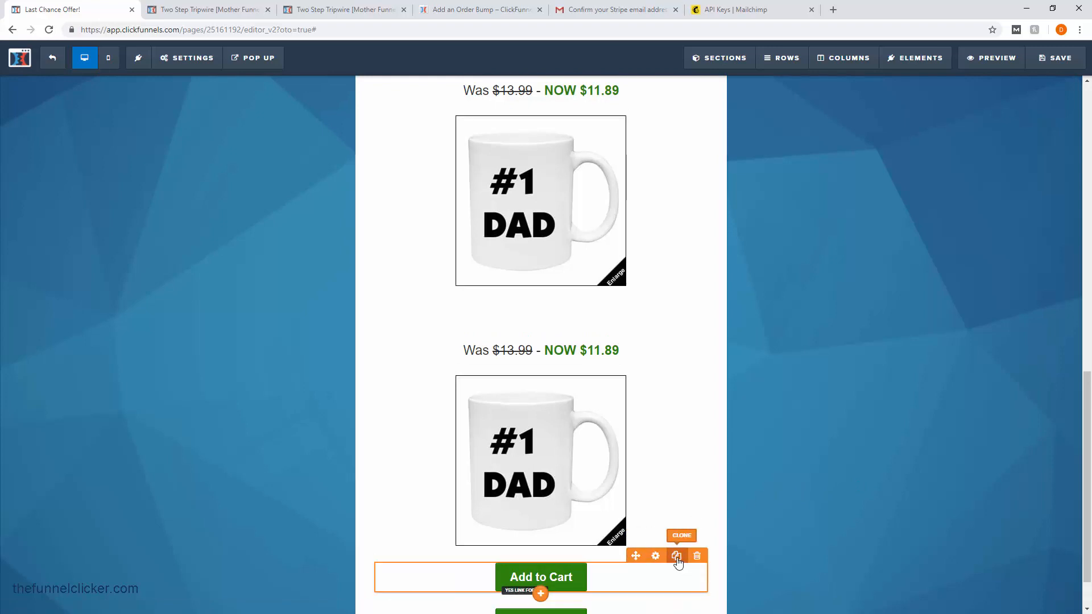
scroll(682, 563, "down", 3)
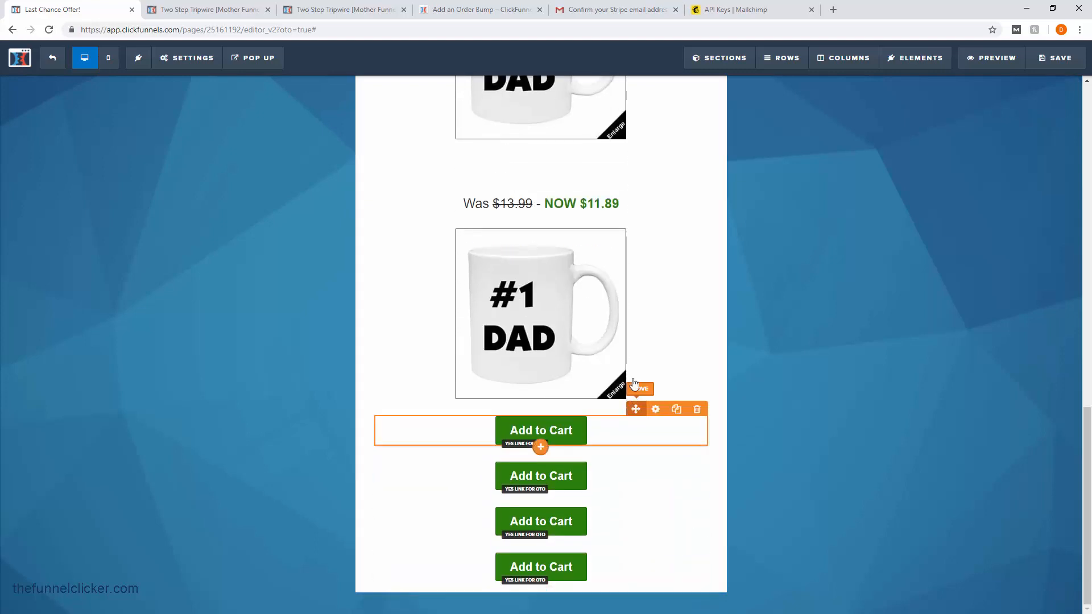
Move three of the Add to Cart buttons so that each of the four product images has one directly beneath it.
left_click_drag(636, 409, 629, 171)
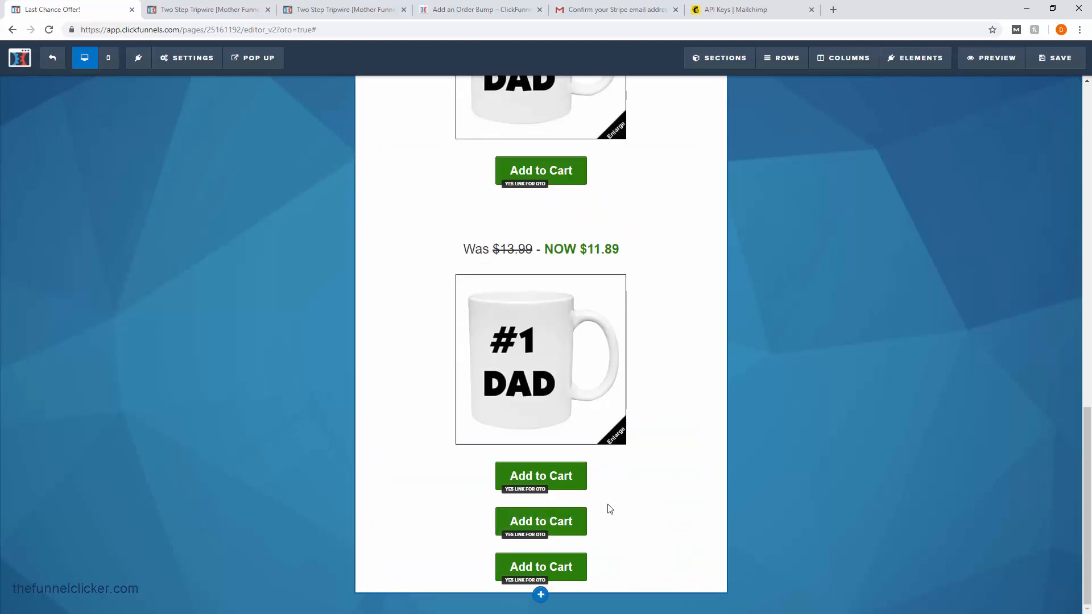
mouse_move(640, 516)
left_click_drag(636, 499, 626, 273)
scroll(626, 273, "down", 6)
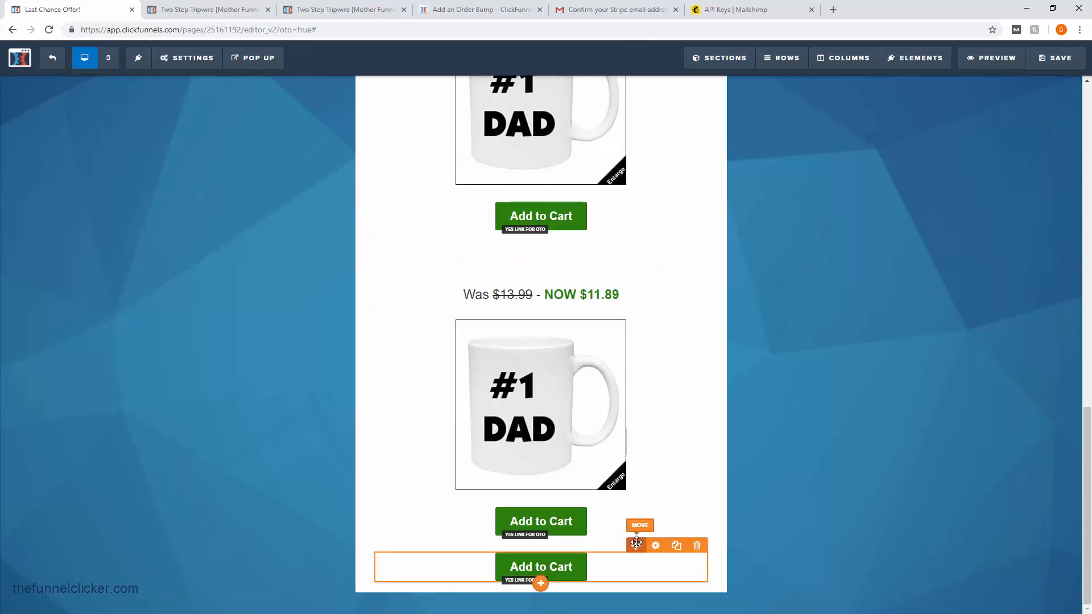
left_click_drag(636, 546, 609, 165)
Check which product the first mug's Add to Cart button action is linked to.
scroll(675, 192, "up", 4)
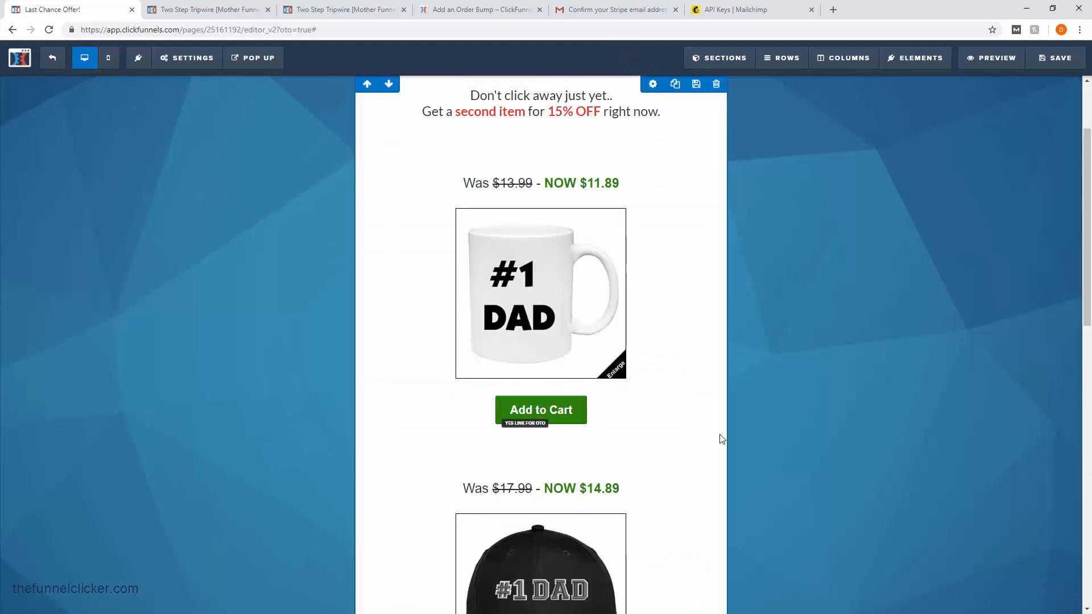
left_click(569, 417)
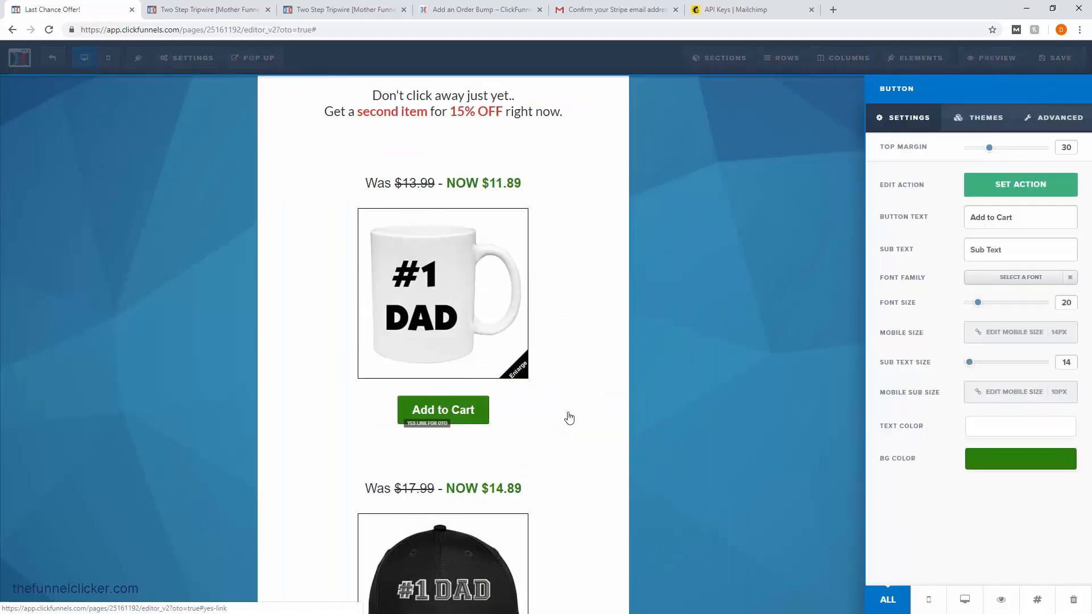
left_click(1042, 190)
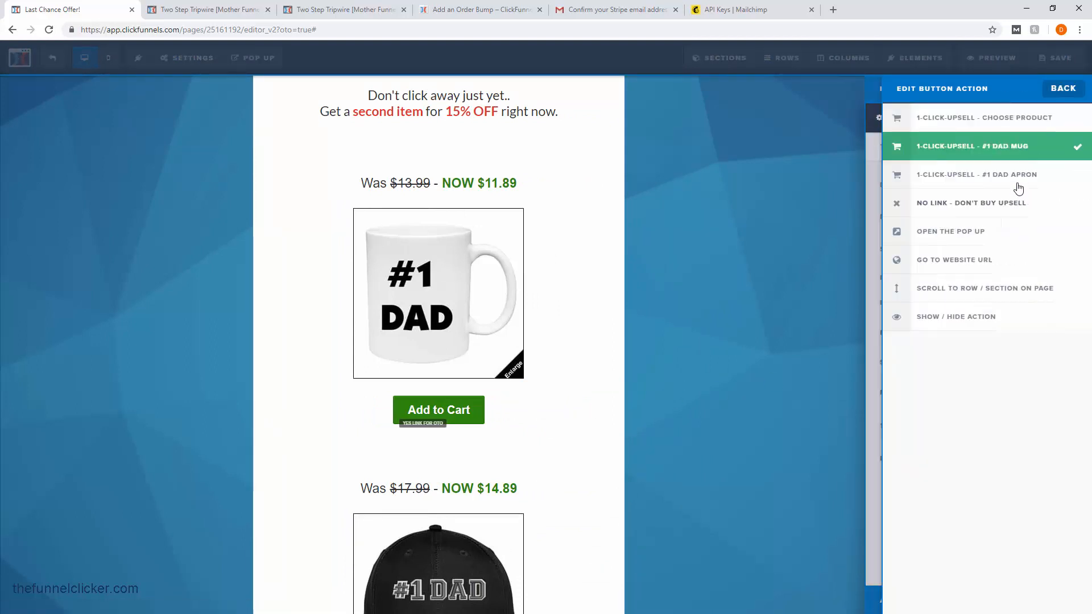
left_click(760, 212)
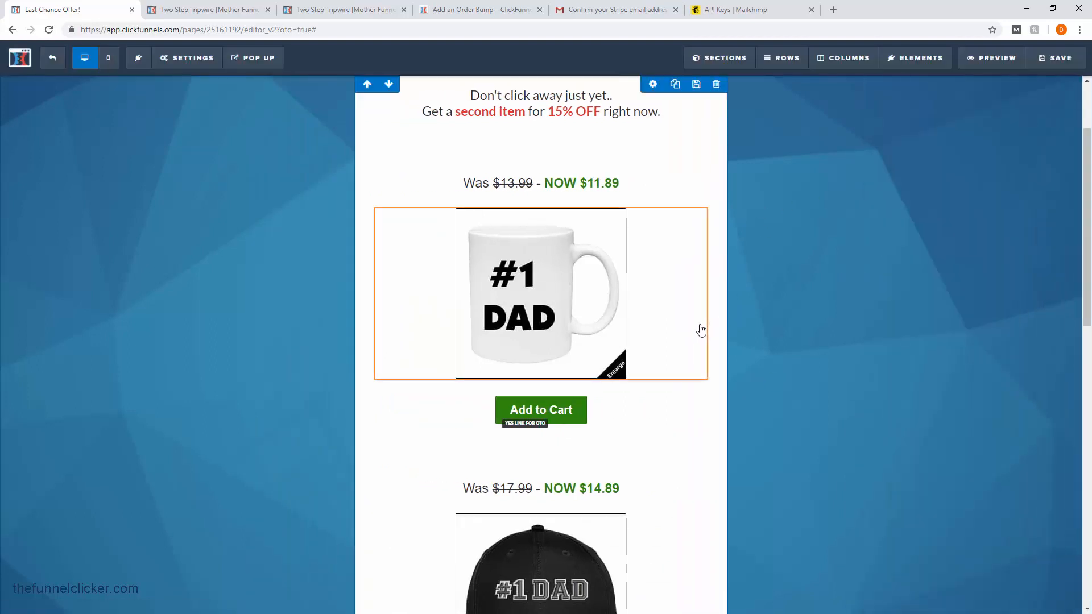
Set the hat's Add to Cart button action to the 1-click upsell for #1 Dad Hat.
scroll(700, 328, "down", 5)
left_click(574, 432)
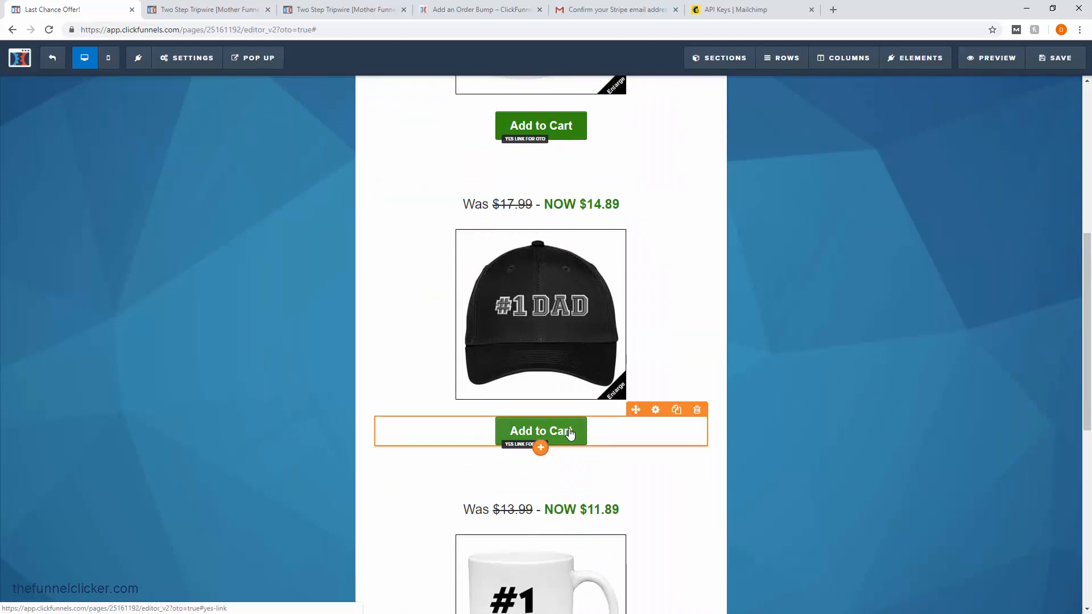
left_click(1022, 188)
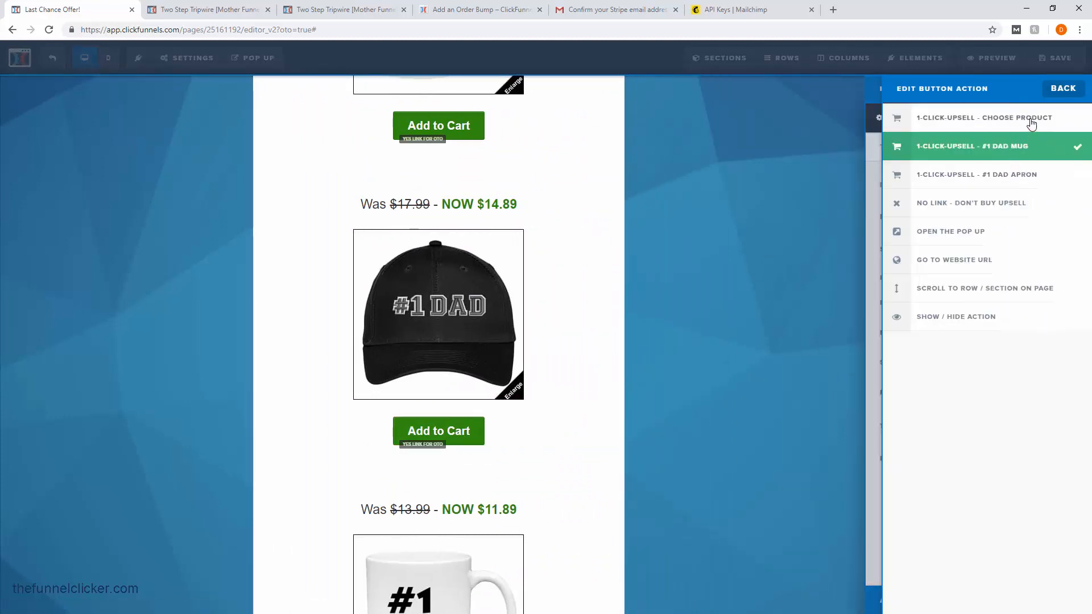
left_click(1032, 124)
left_click(1070, 150)
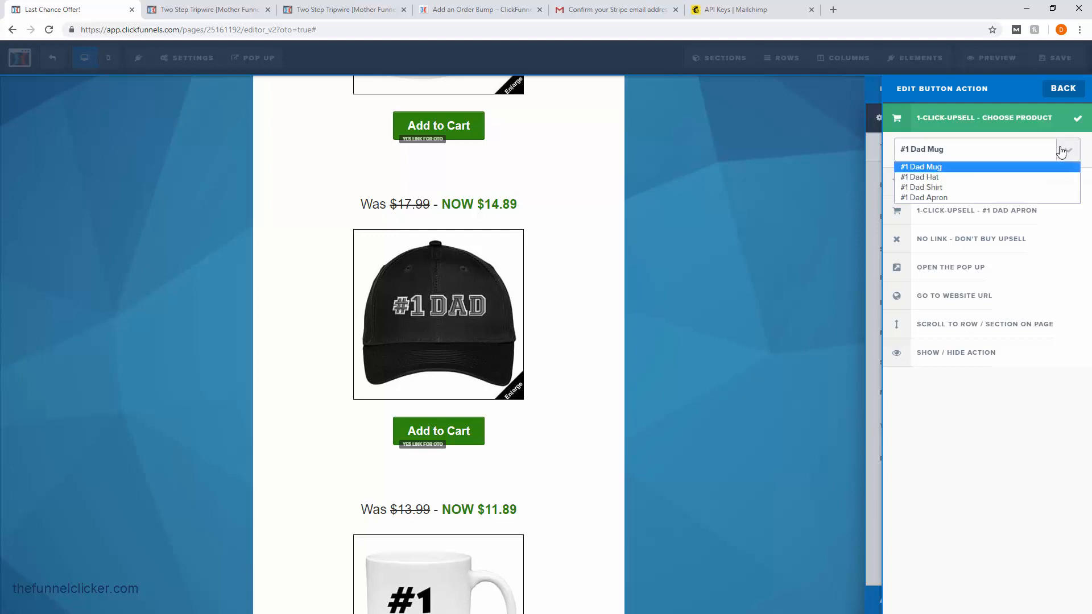
left_click(942, 181)
left_click(817, 187)
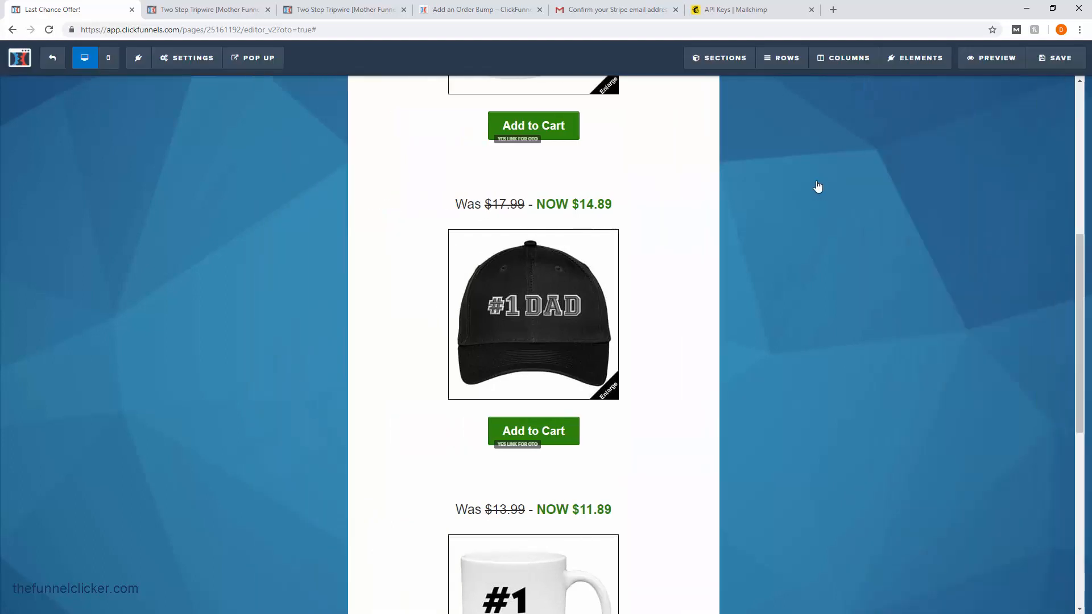
Replace the third product's mug with the black #1 DAD T-shirt thumbnail and the full-size picture showing the shirt and a man wearing it.
scroll(740, 421, "down", 3)
scroll(743, 435, "down", 2)
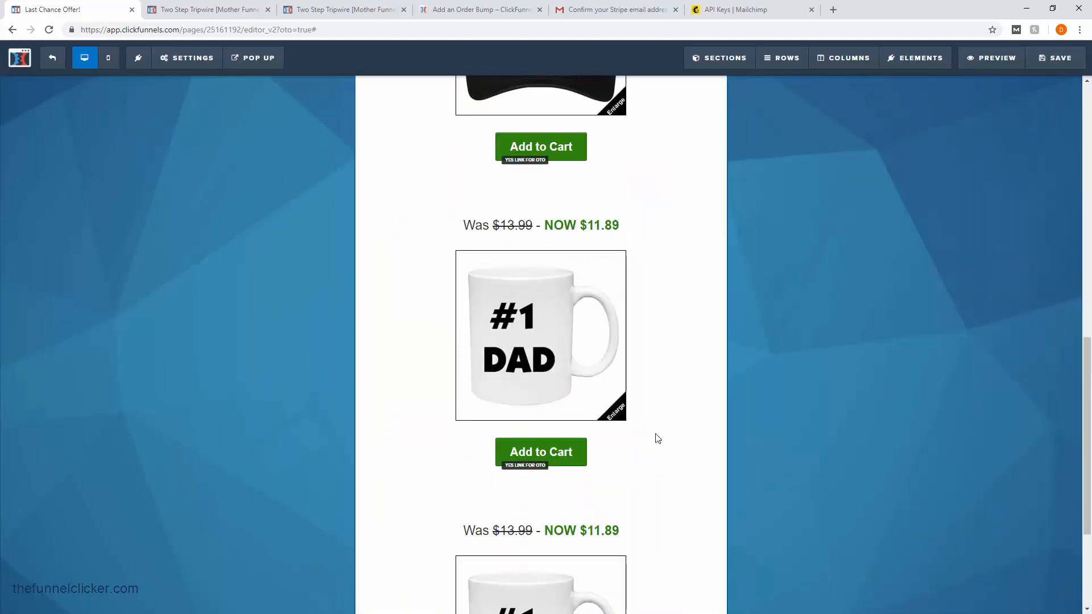
left_click(566, 310)
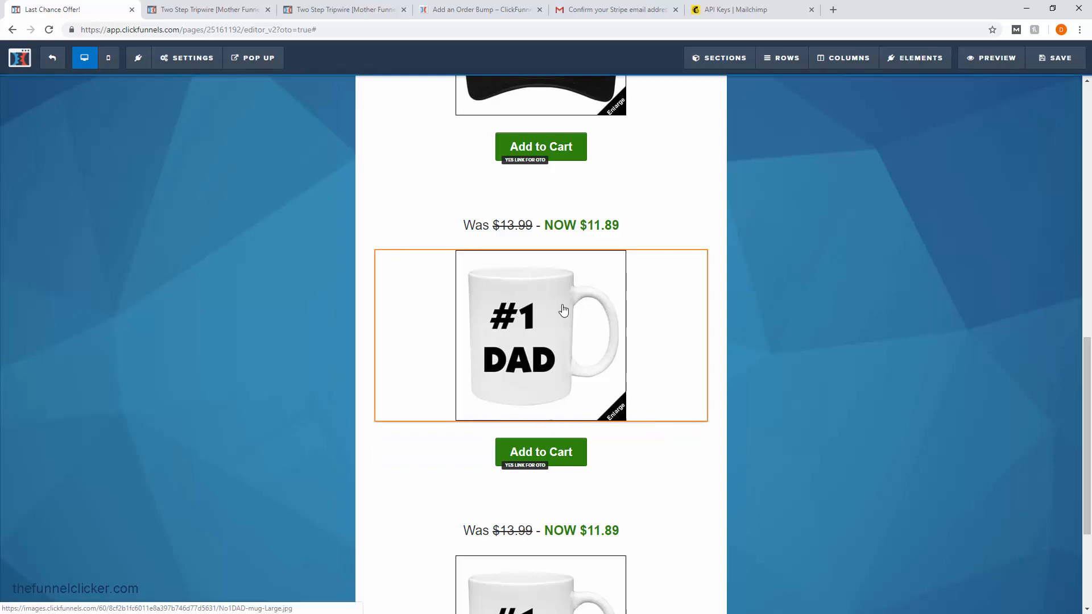
left_click(1065, 182)
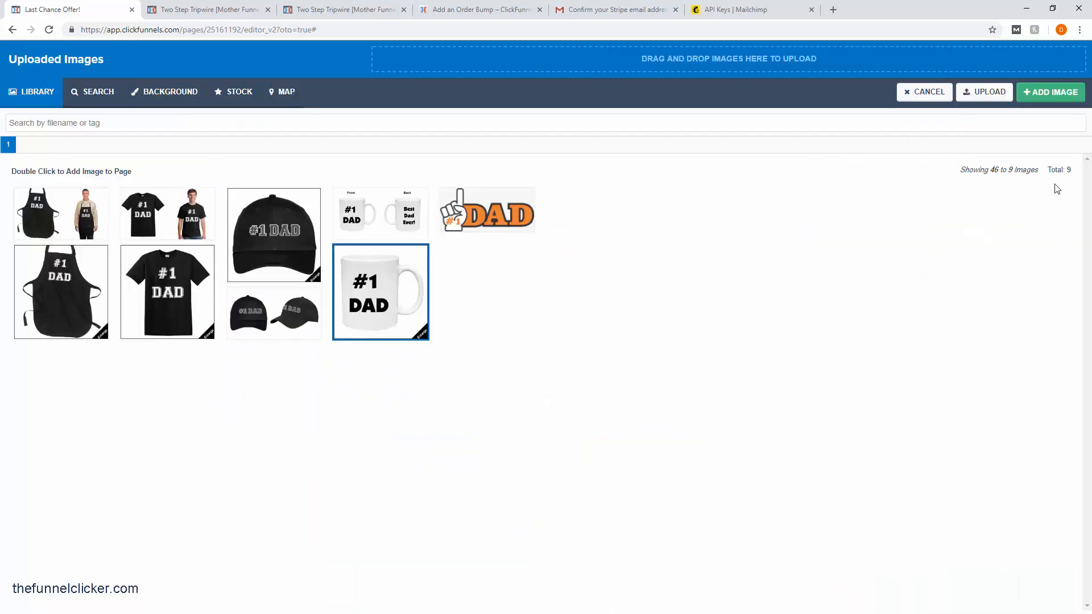
left_click(181, 290)
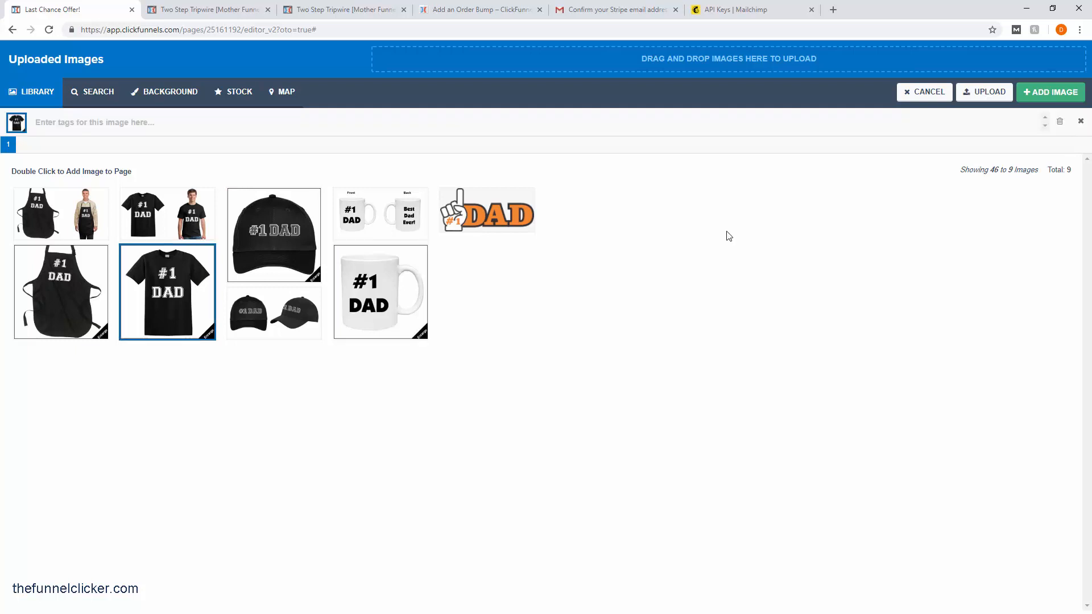
left_click(1050, 93)
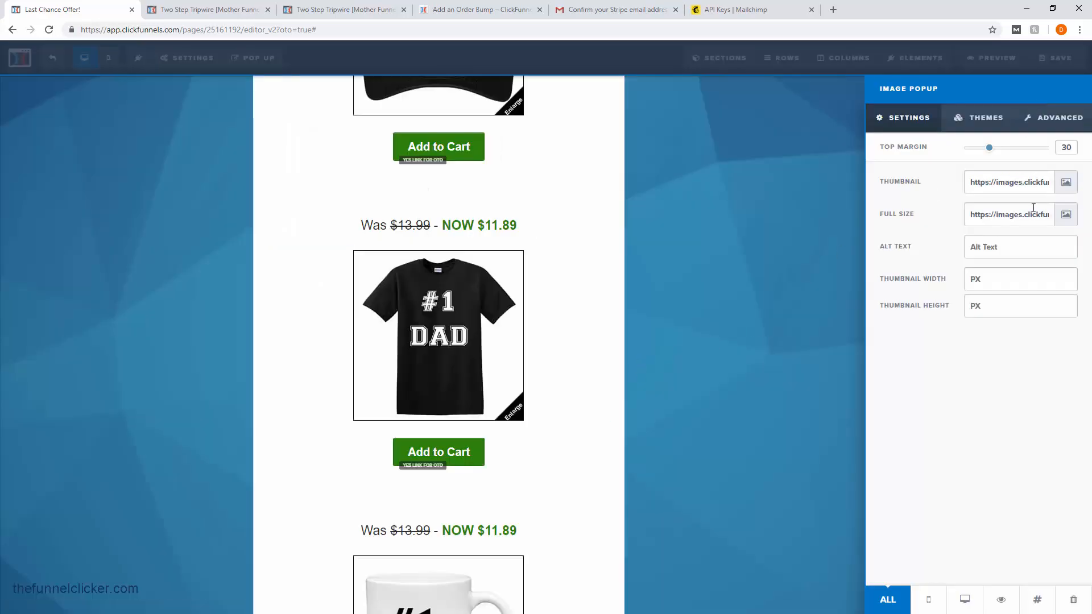
left_click(1059, 216)
left_click(168, 214)
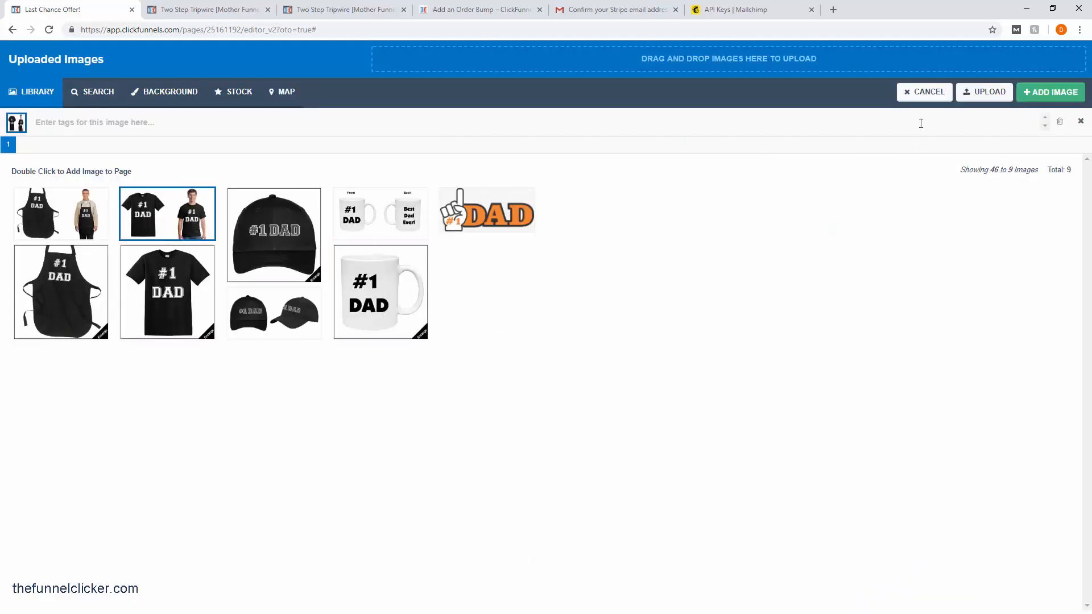
left_click(1052, 94)
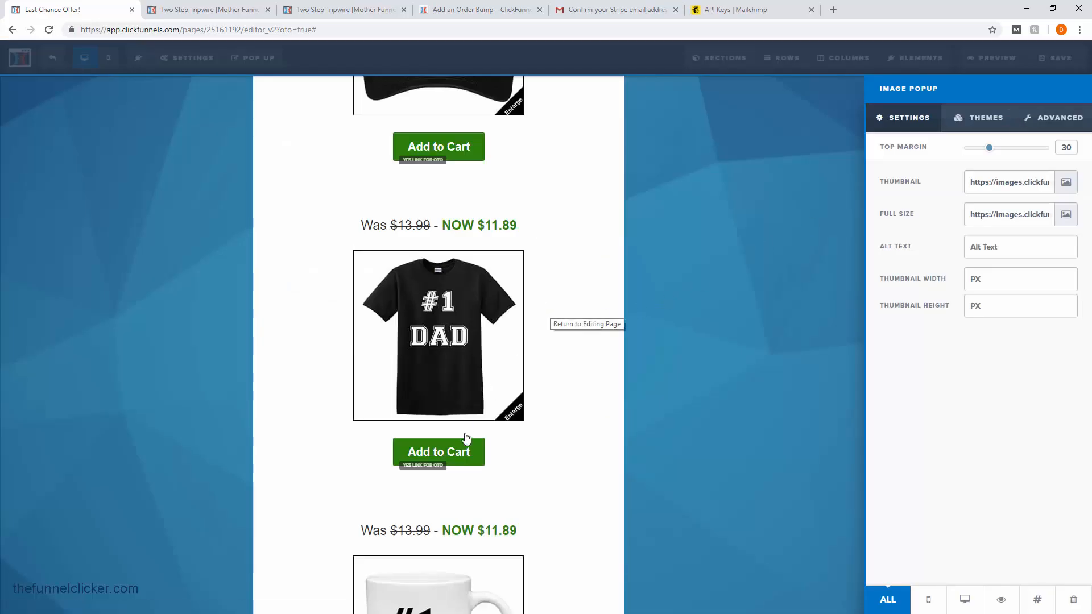
Set the T-shirt's Add to Cart button action to the 1-click upsell for #1 Dad Shirt.
left_click(475, 451)
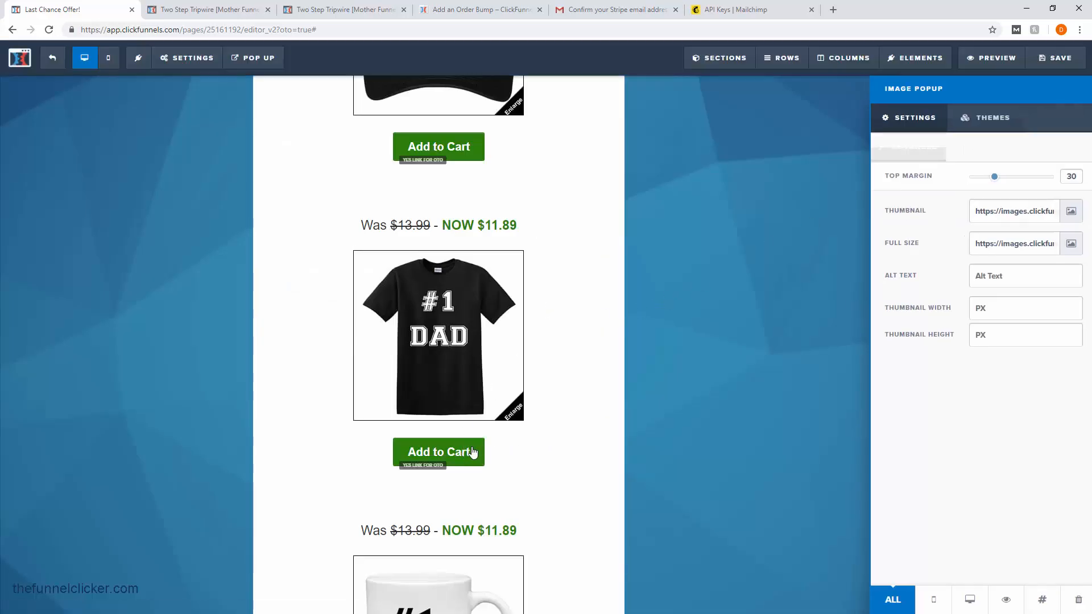
left_click(542, 452)
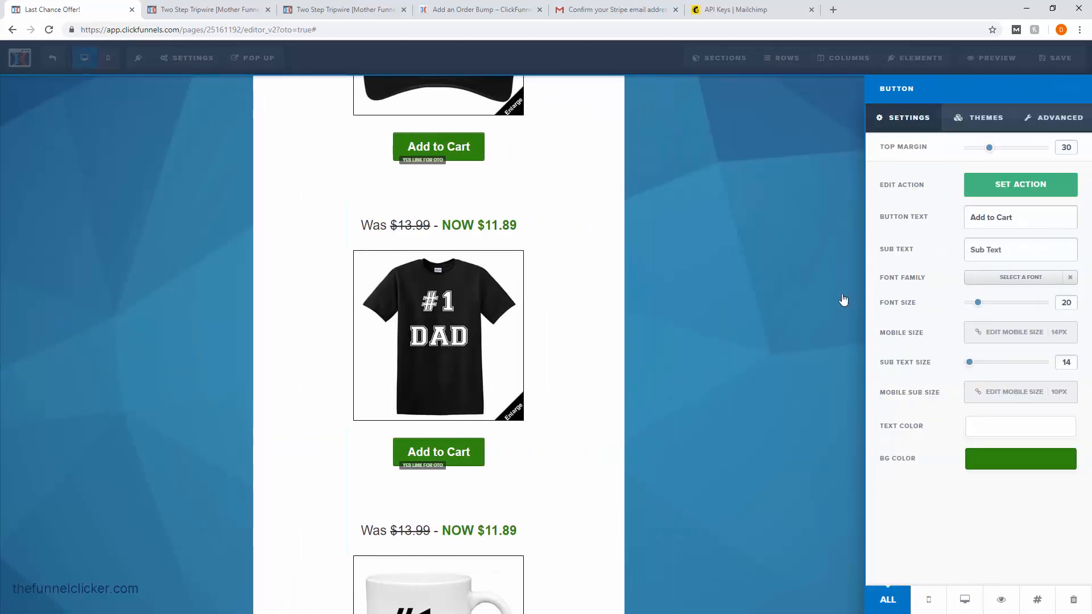
left_click(1002, 188)
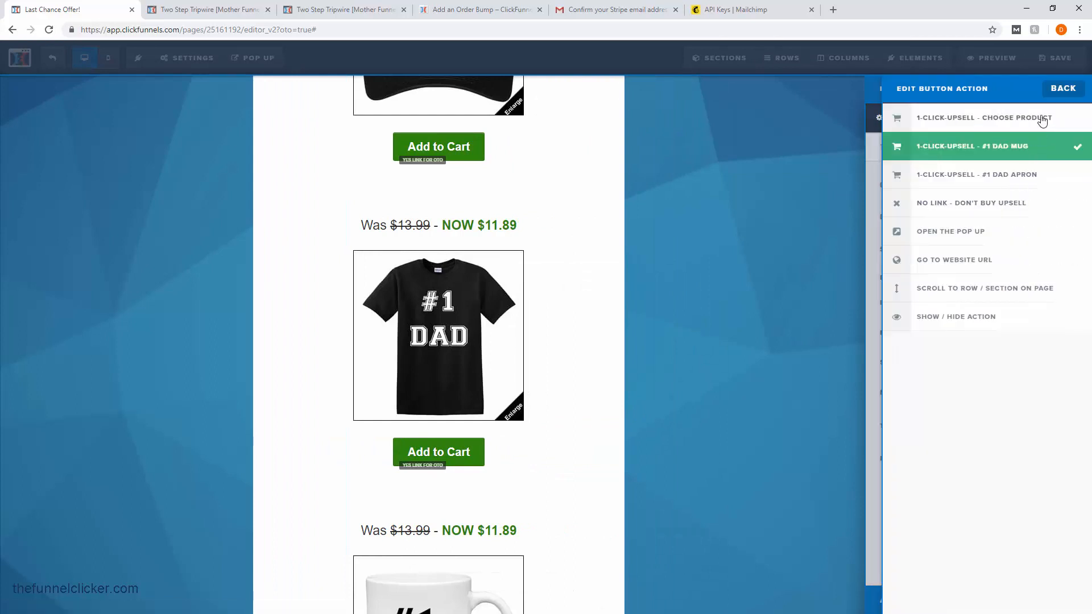
left_click(1043, 119)
left_click(1060, 161)
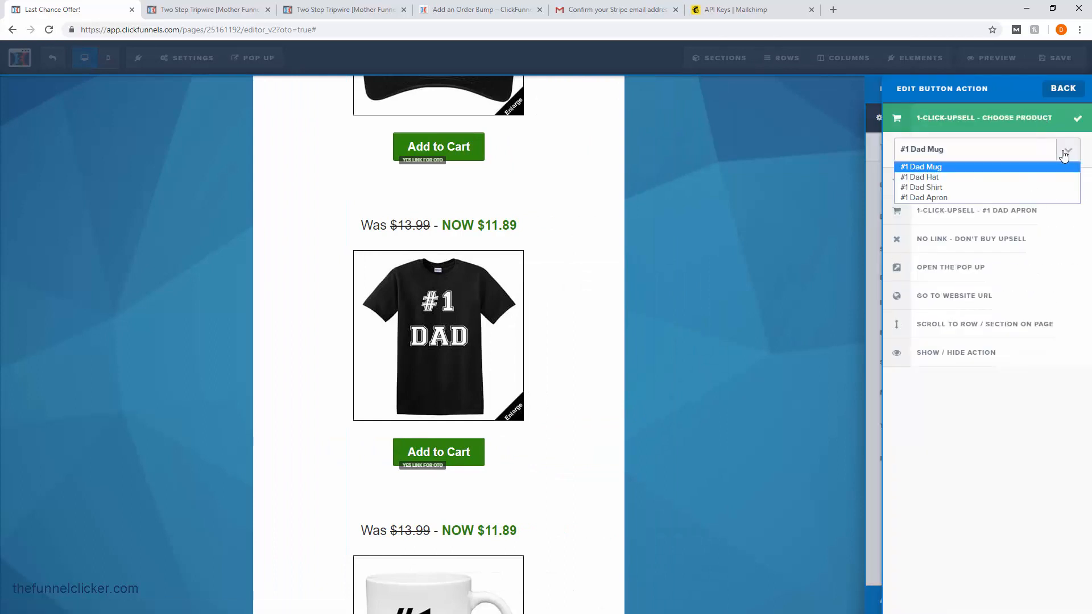
left_click(930, 187)
left_click(738, 271)
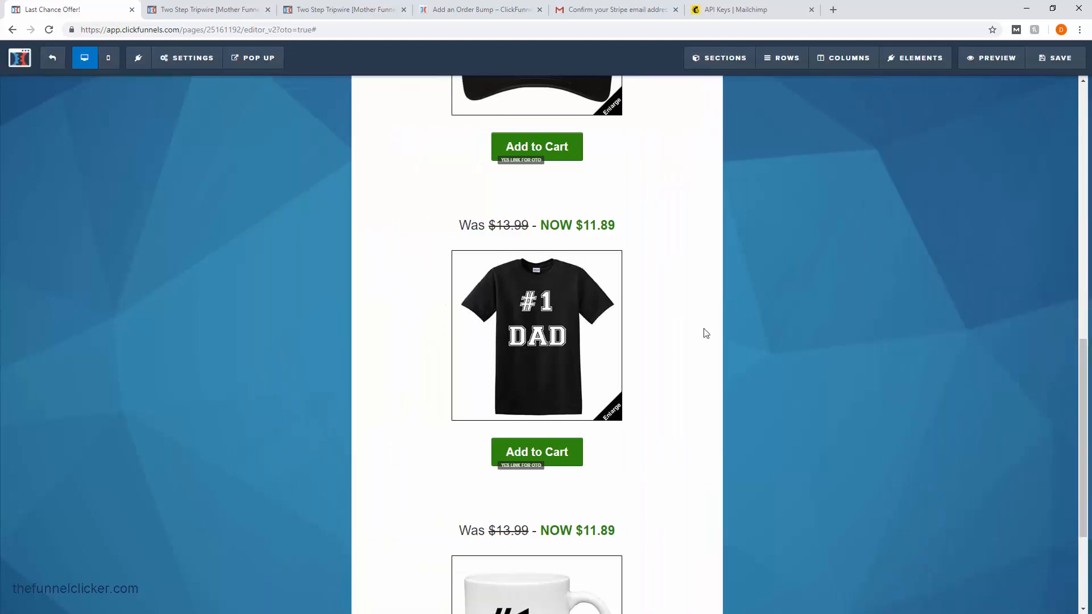
Replace the last product's mug with the black #1 DAD apron thumbnail and the full-size picture showing the apron and a man wearing it.
scroll(796, 376, "down", 3)
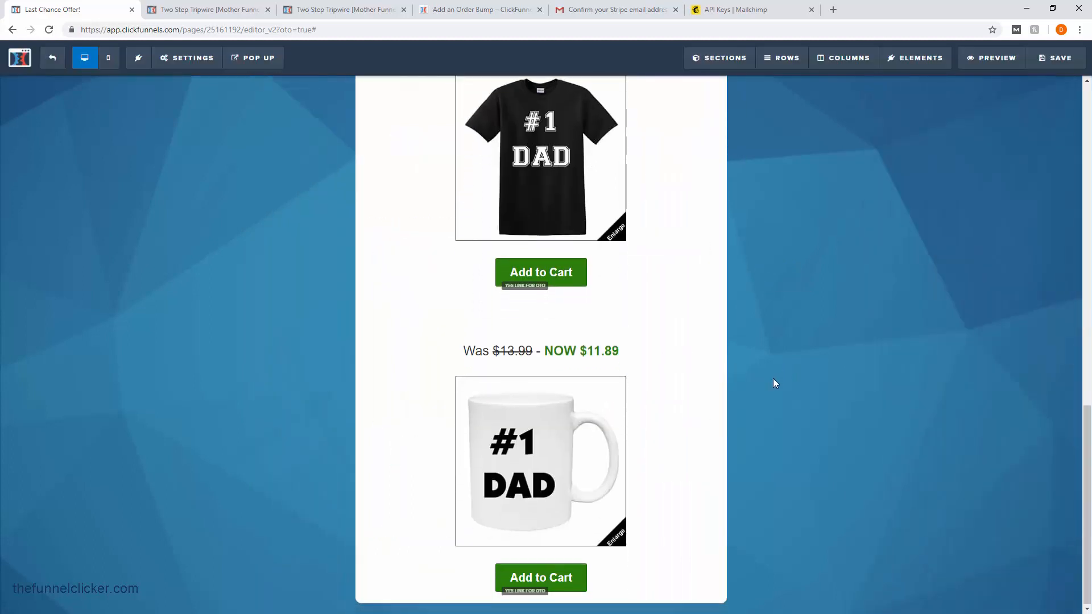
left_click(553, 442)
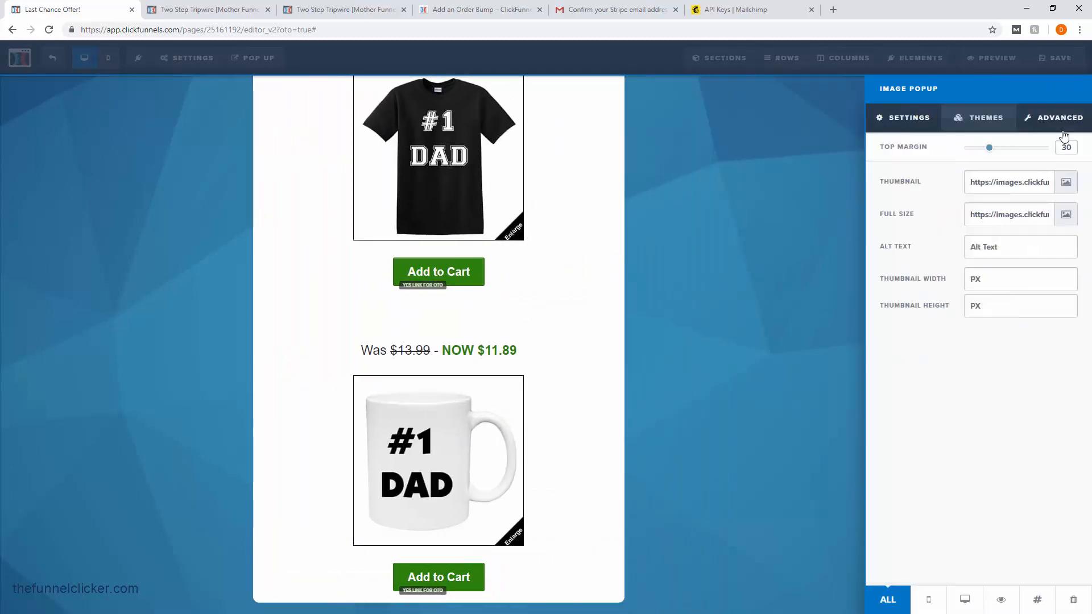
left_click(1060, 181)
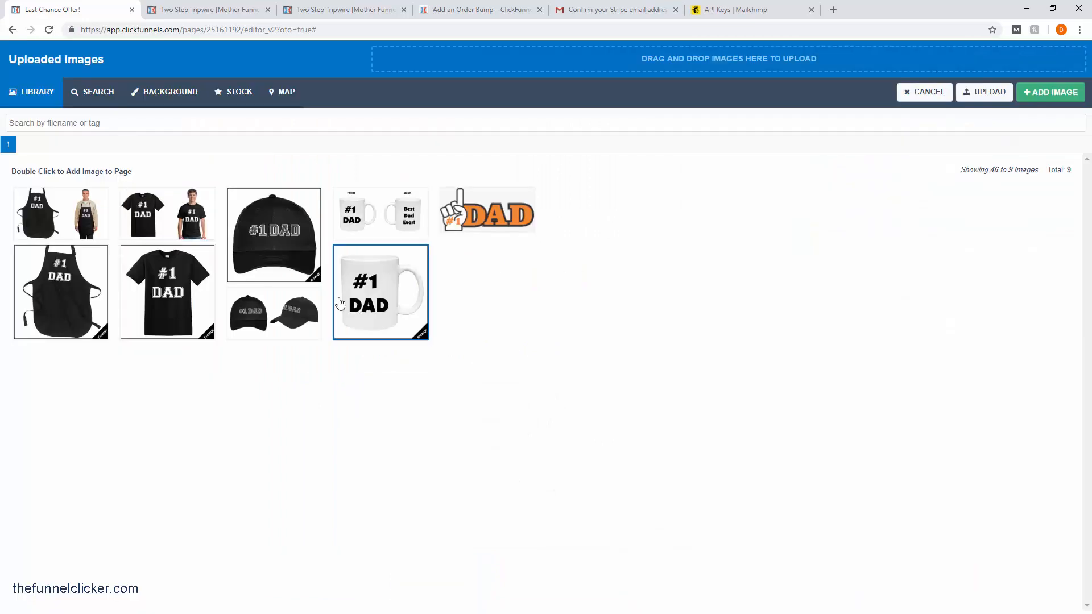
left_click(1050, 92)
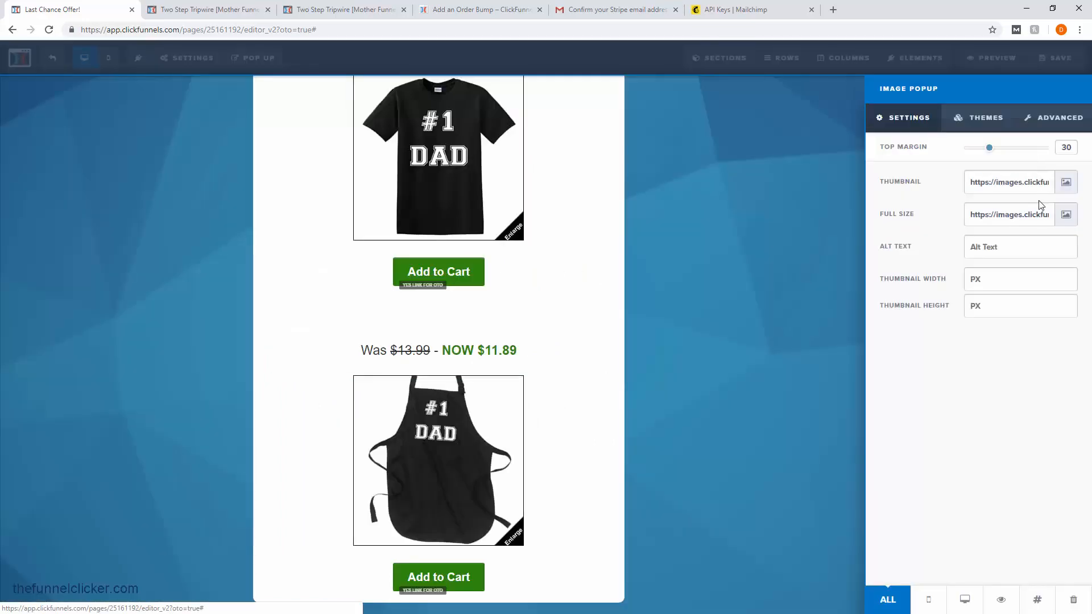
left_click(1066, 215)
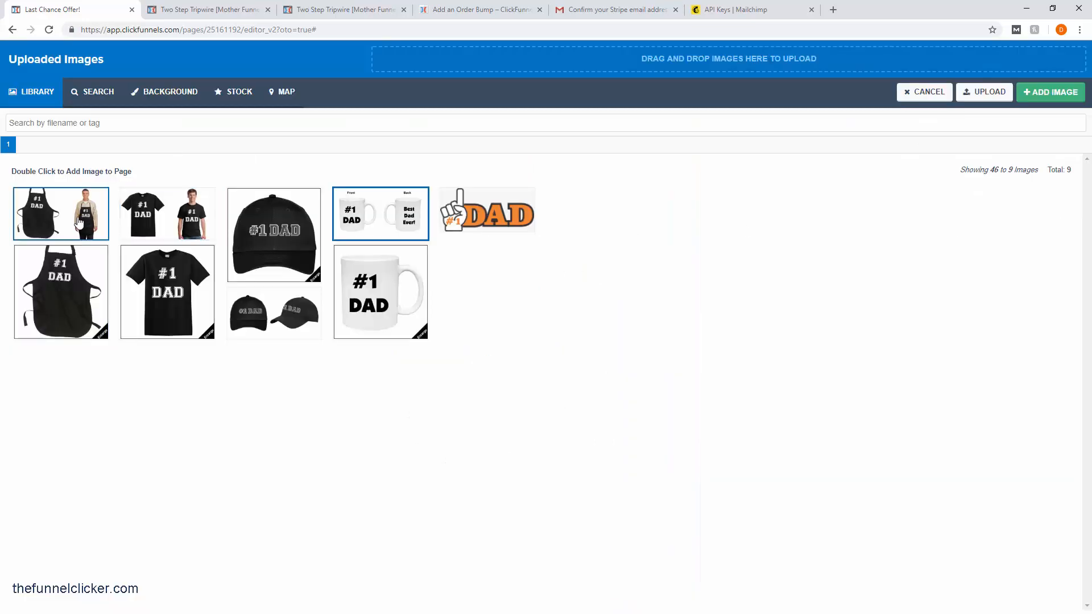
left_click(1051, 92)
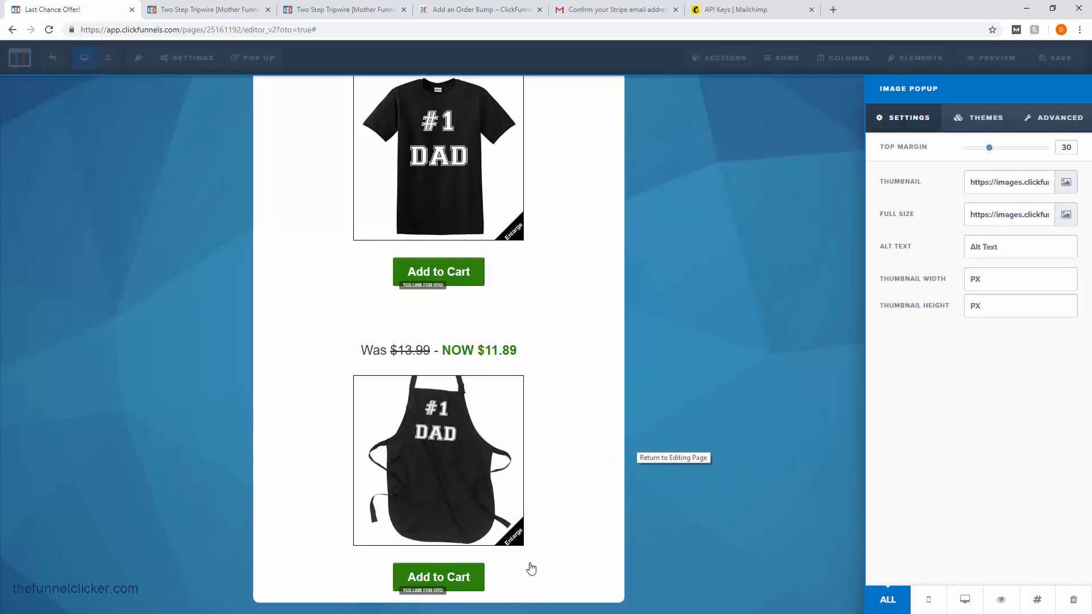
Set the apron's Add to Cart button action to the 1-click upsell for #1 Dad Apron.
left_click(472, 582)
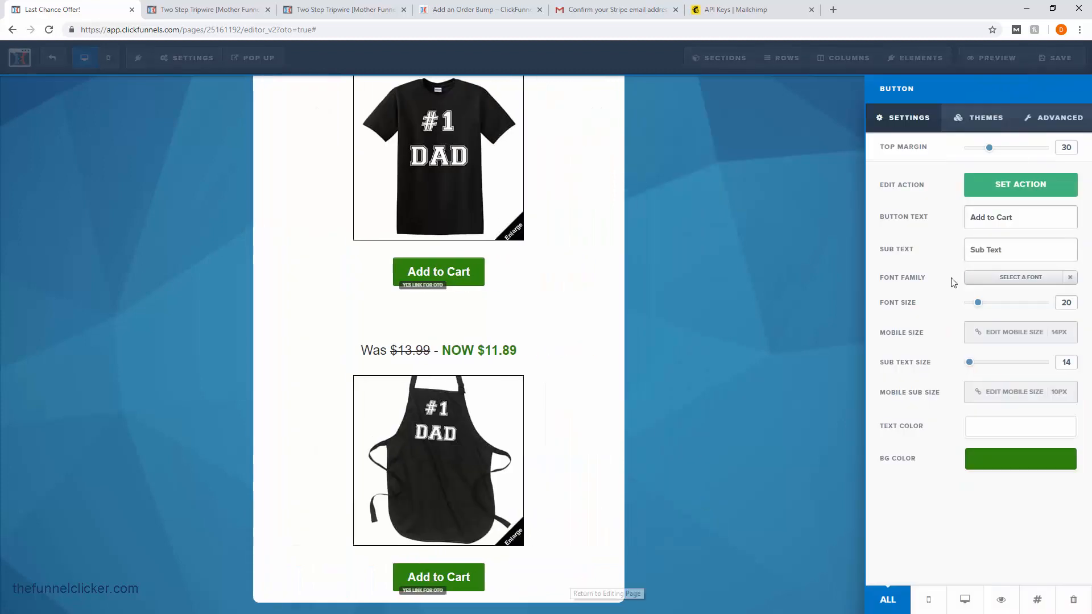
left_click(1034, 187)
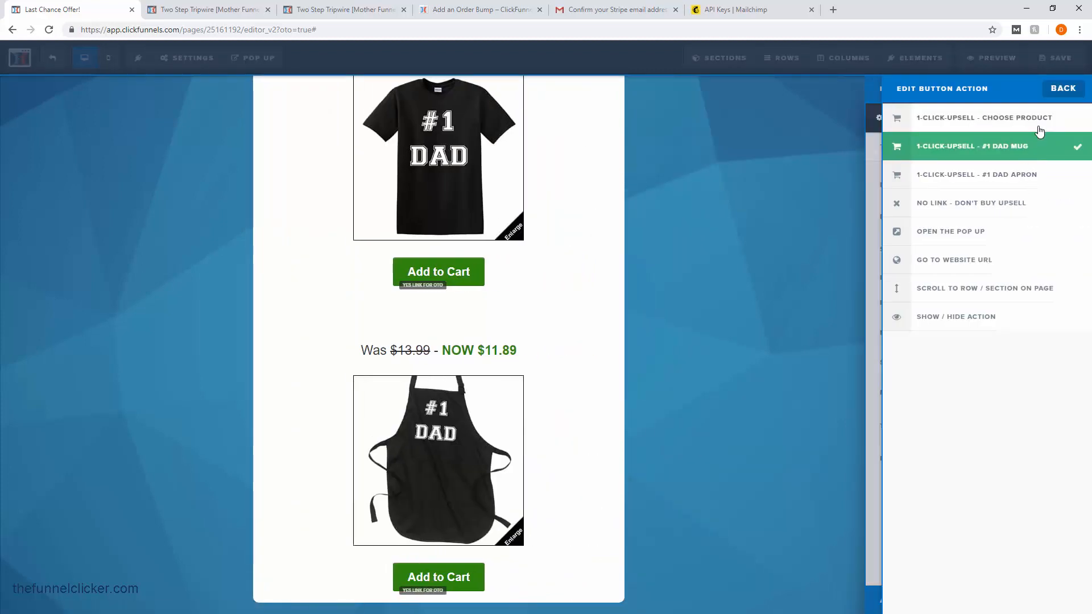
left_click(1040, 120)
left_click(1057, 151)
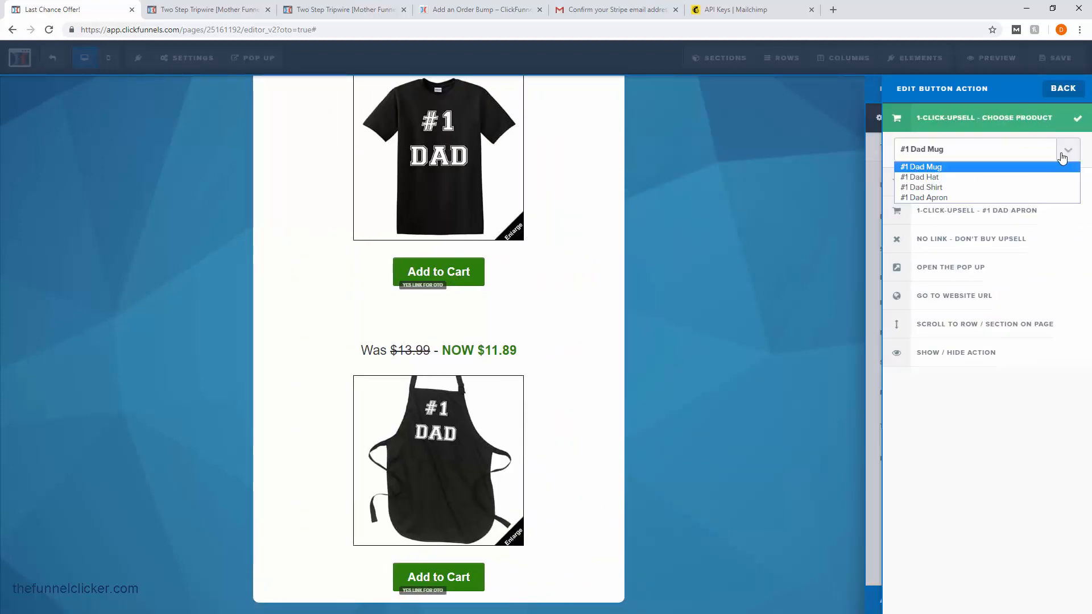
left_click(935, 193)
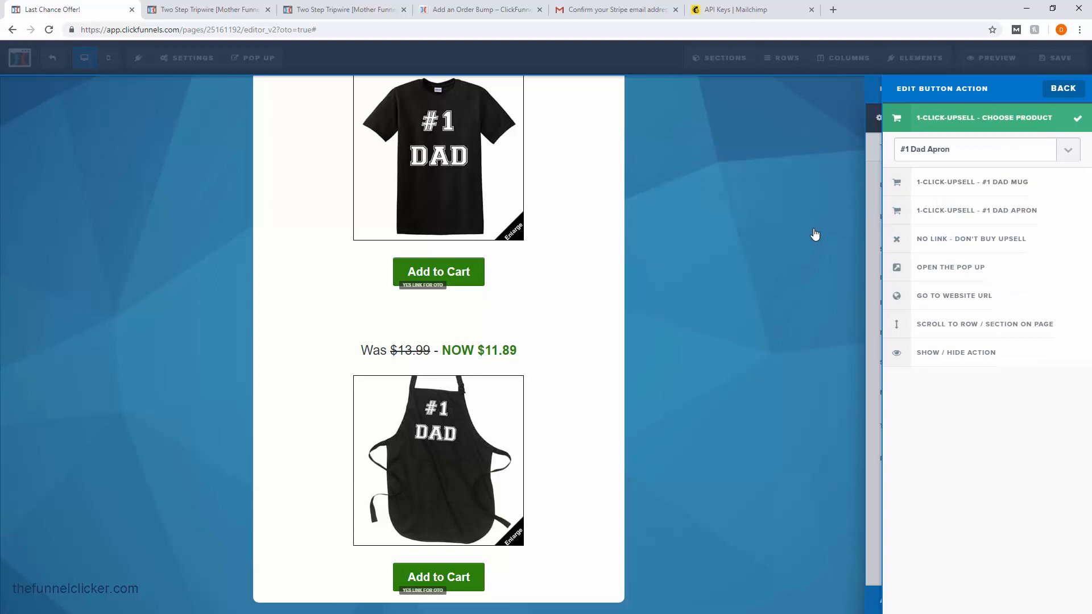
left_click(815, 235)
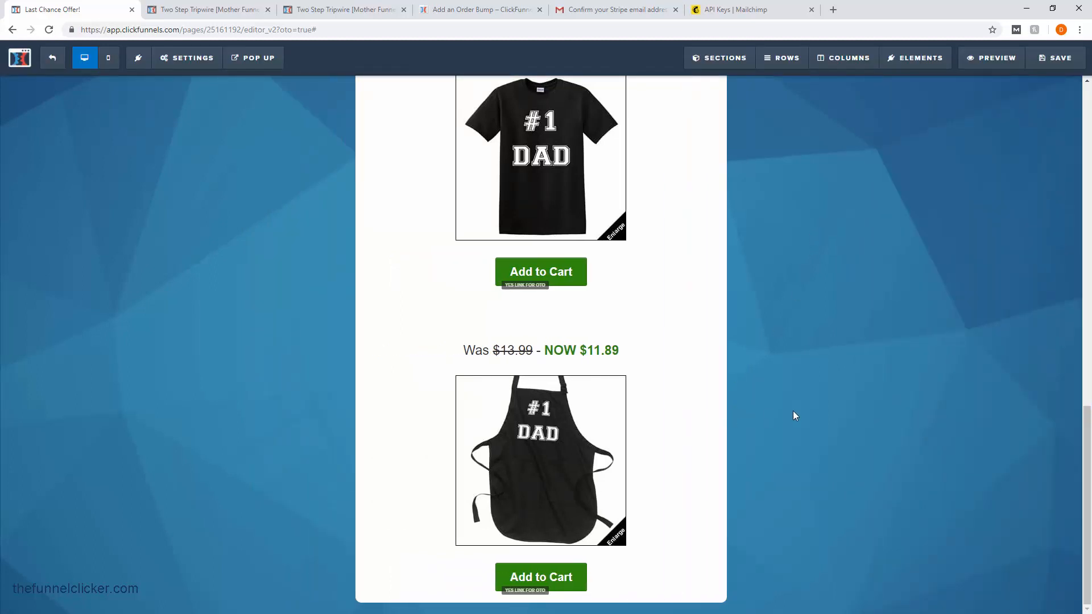